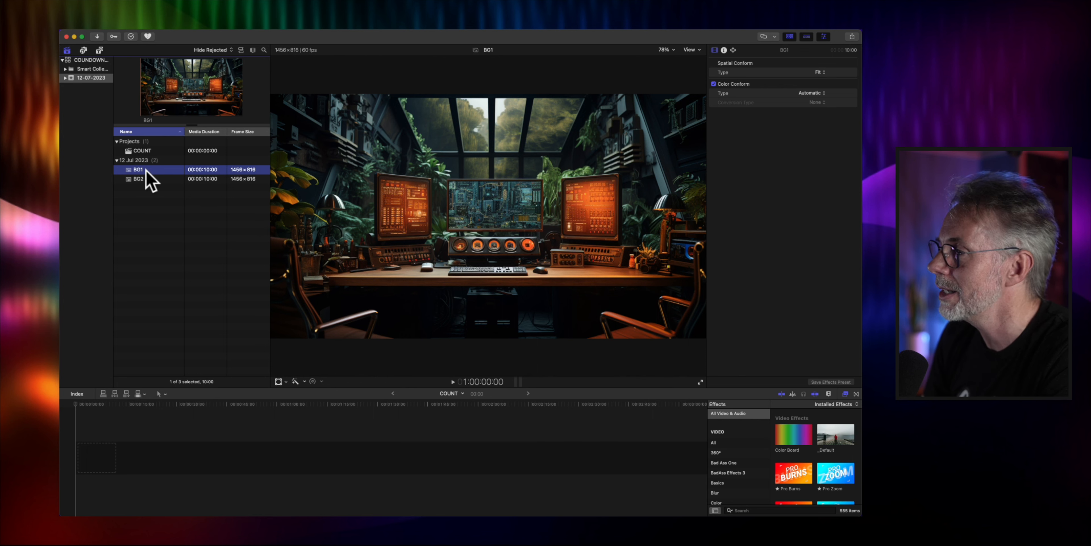
Compare the two background images and place BG1 at the start of the COUNT project timeline
{"action": "left_click", "coordinate": [146, 178]}
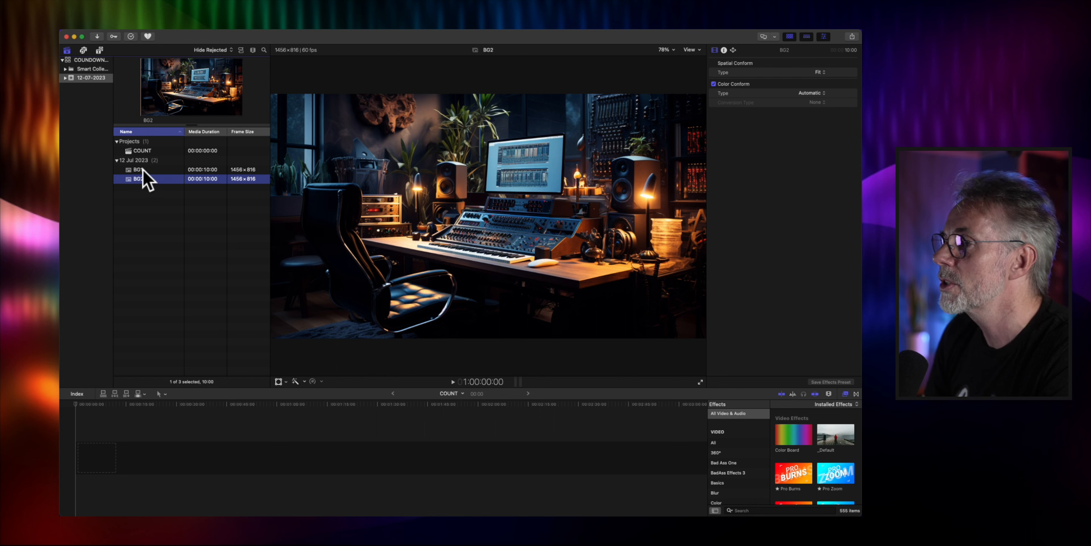
{"action": "left_click", "coordinate": [143, 169]}
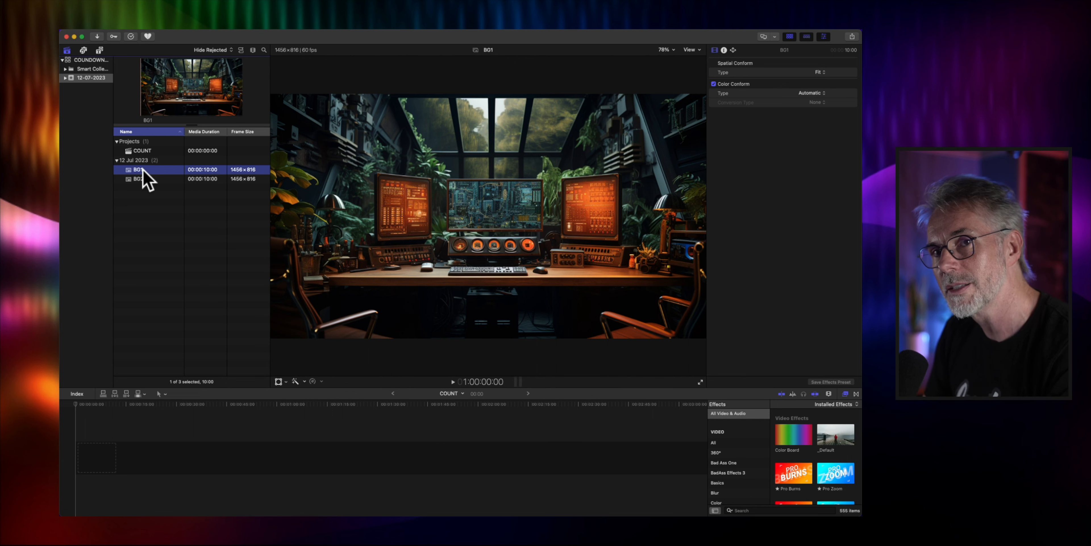
{"action": "left_click_drag", "start_coordinate": [142, 169], "coordinate": [104, 446]}
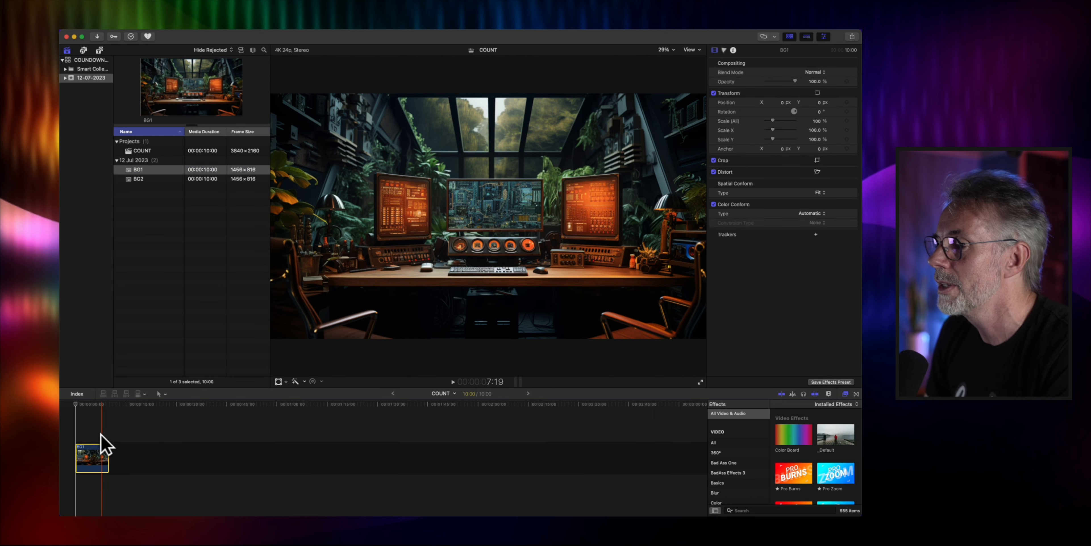
Set the duration of the BG1 clip in the timeline to 2:00:00 (two minutes)
{"action": "left_click", "coordinate": [87, 404]}
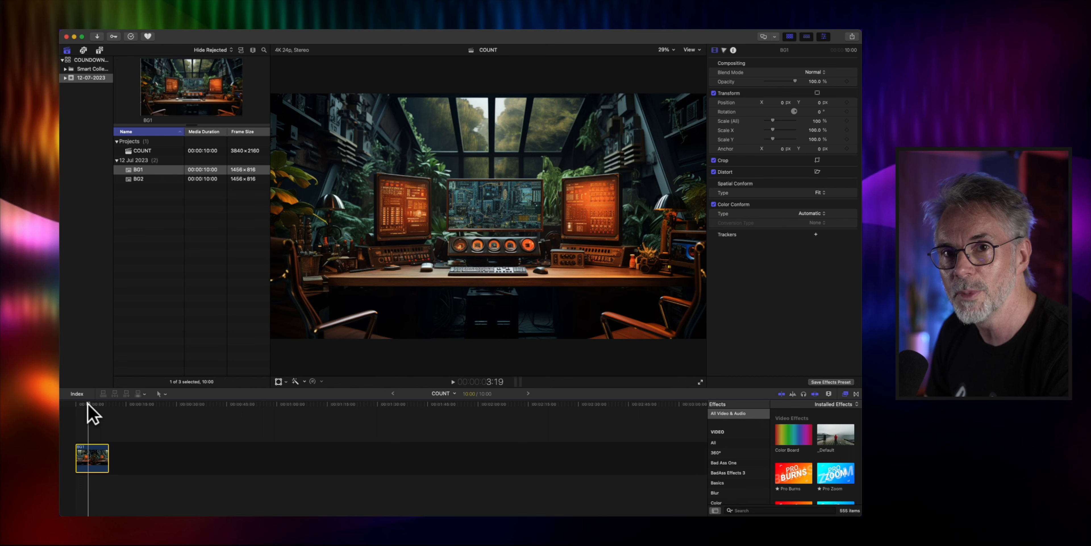
{"action": "left_click", "coordinate": [90, 463]}
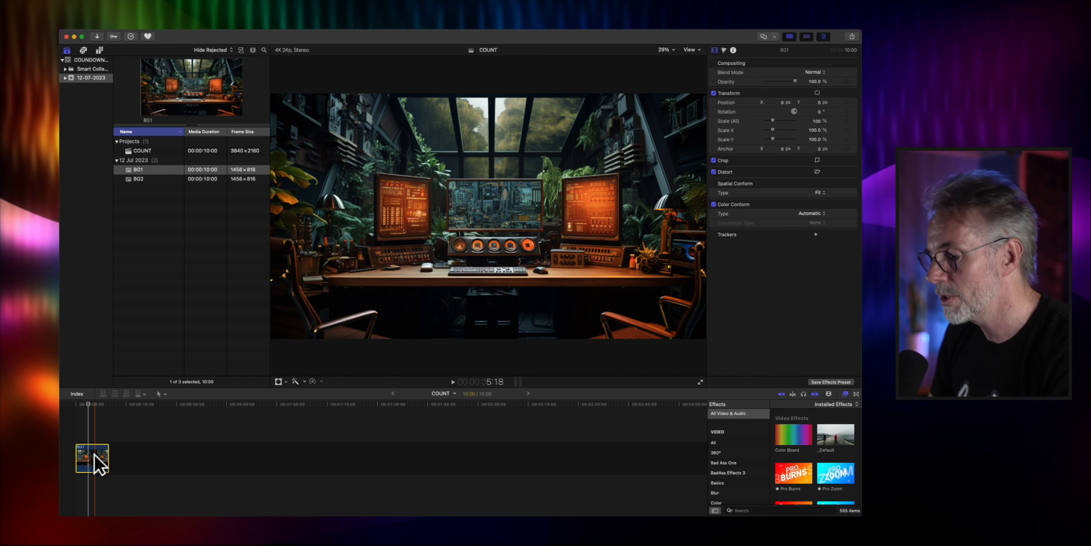
{"action": "key", "text": "ctrl+d"}
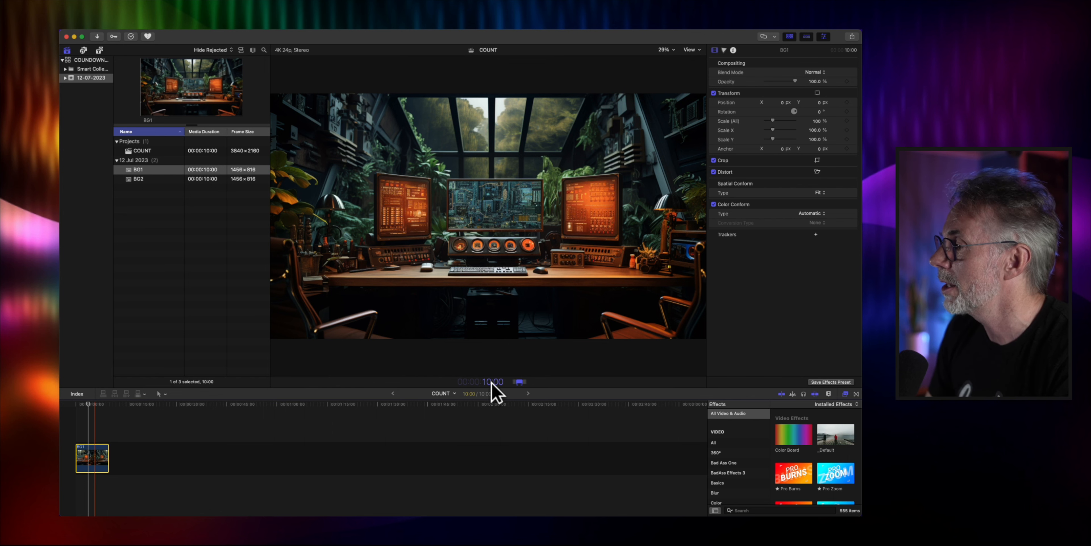
{"action": "type", "text": "2"}
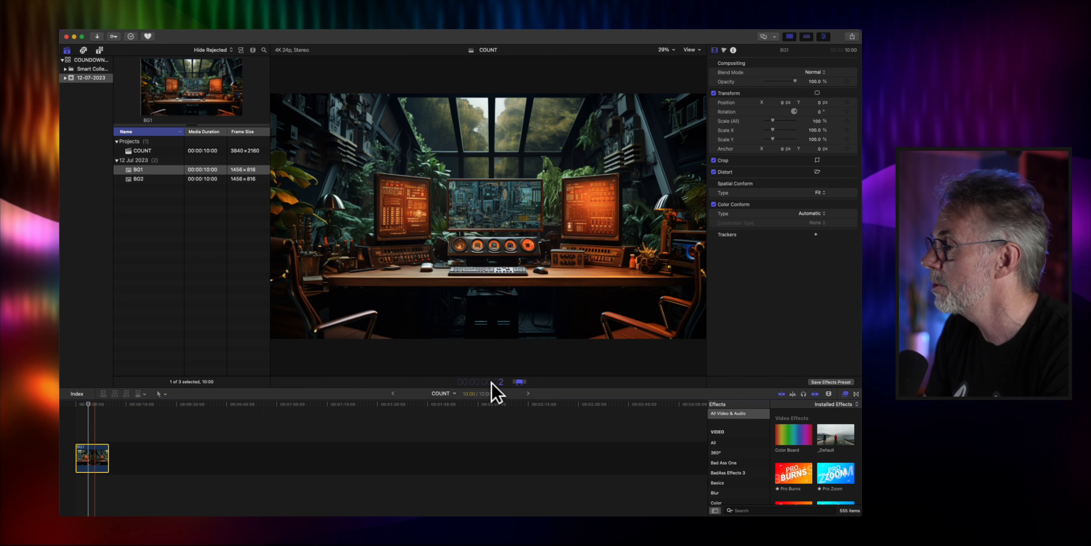
{"action": "type", "text": "00000"}
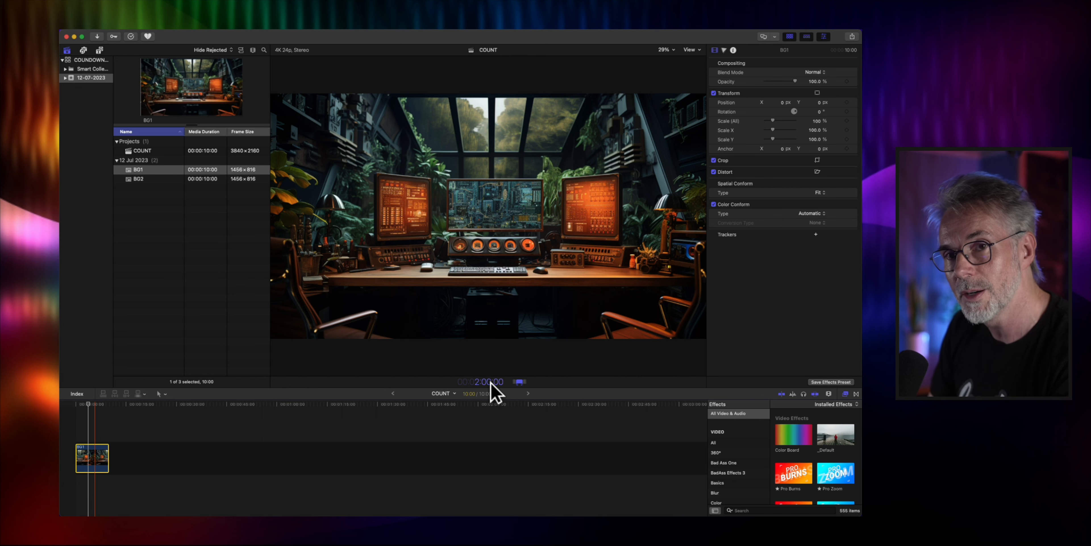
{"action": "key", "text": "Return"}
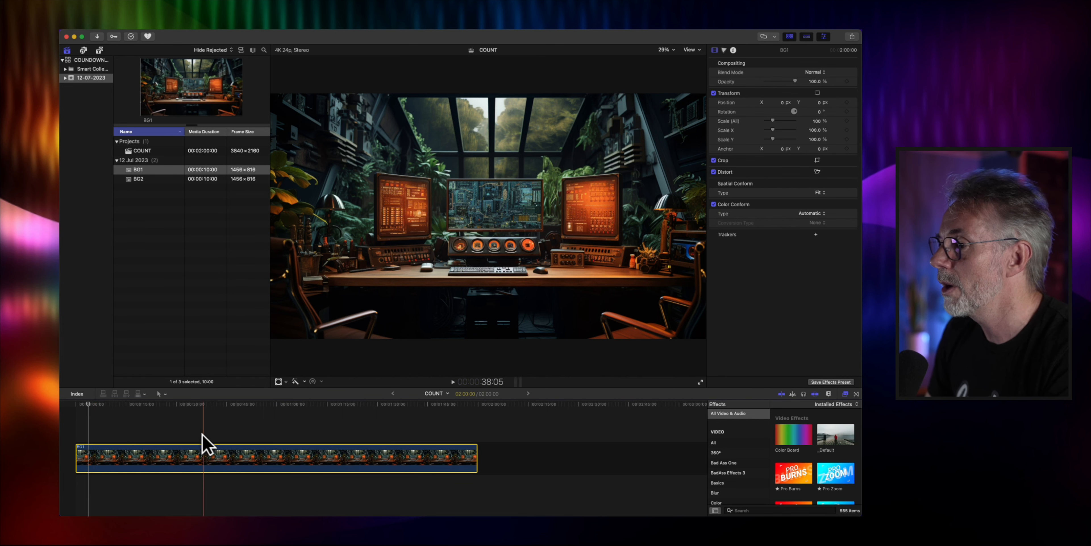
Search the generators for "time", connect the Timecode generator above the BG1 clip near the timeline's start, and play it briefly
{"action": "left_click_drag", "start_coordinate": [106, 412], "coordinate": [303, 410]}
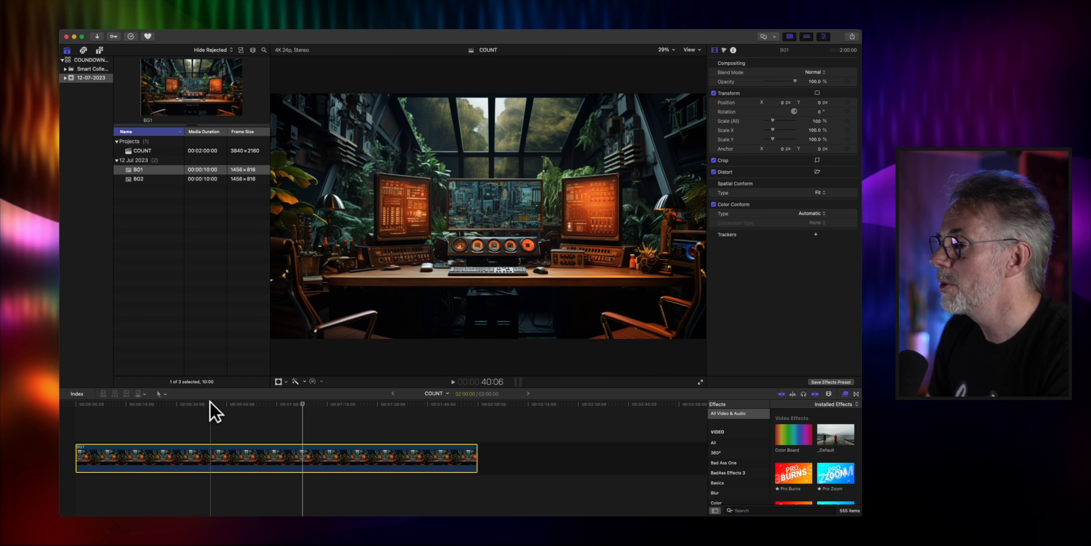
{"action": "left_click_drag", "start_coordinate": [134, 410], "coordinate": [77, 411]}
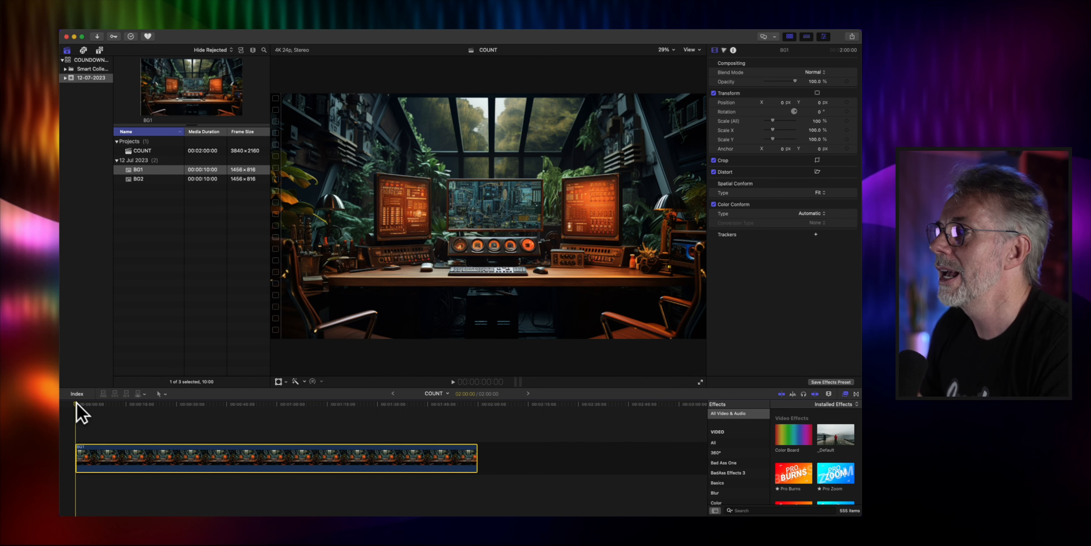
{"action": "left_click", "coordinate": [99, 50]}
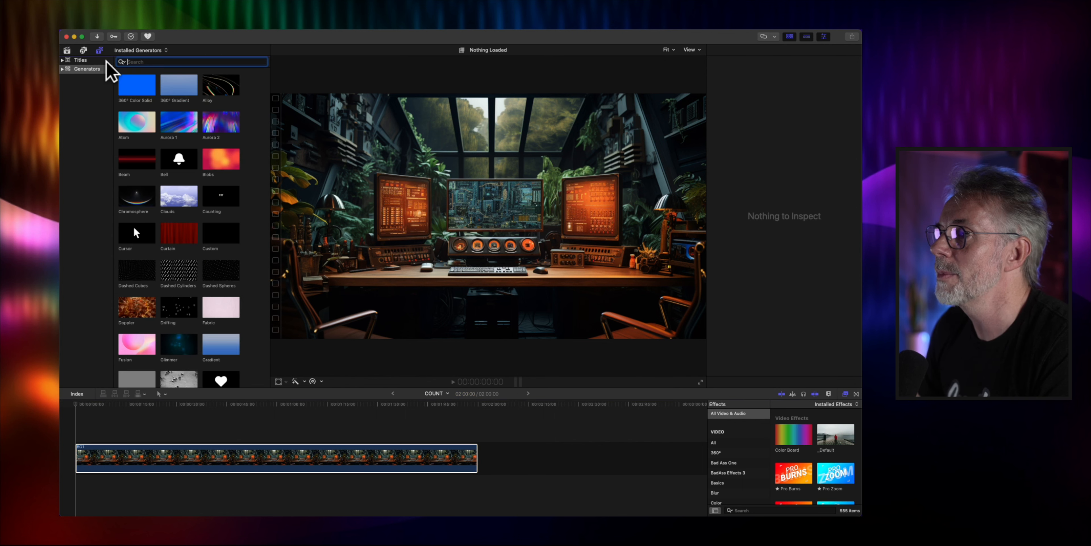
{"action": "left_click", "coordinate": [136, 62]}
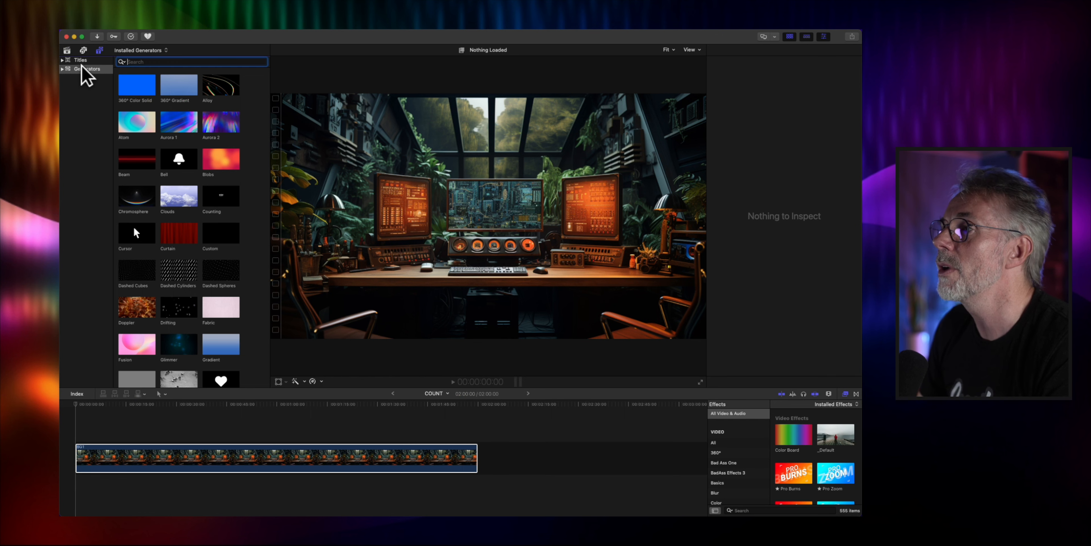
{"action": "left_click", "coordinate": [132, 62]}
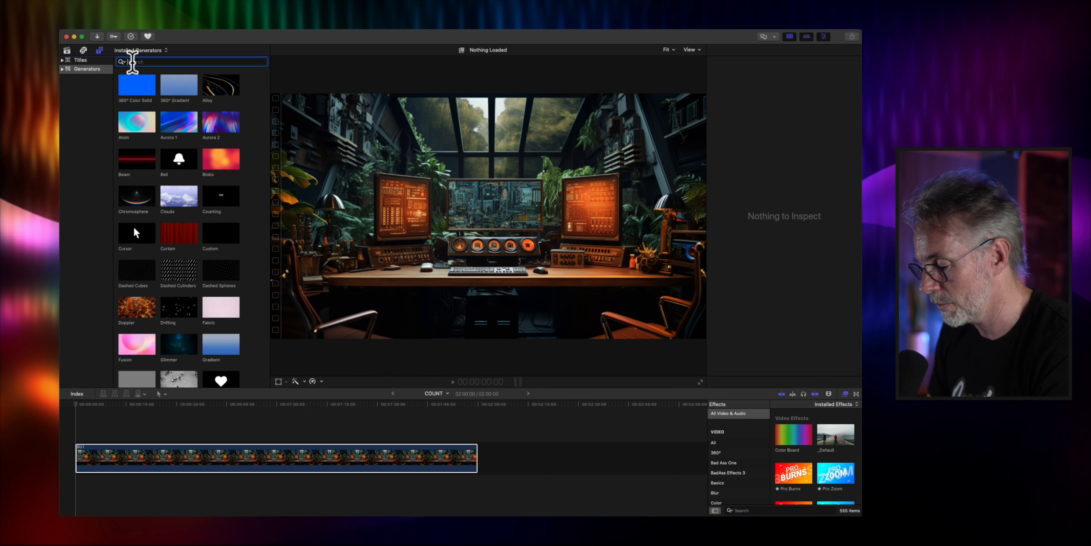
{"action": "type", "text": "time"}
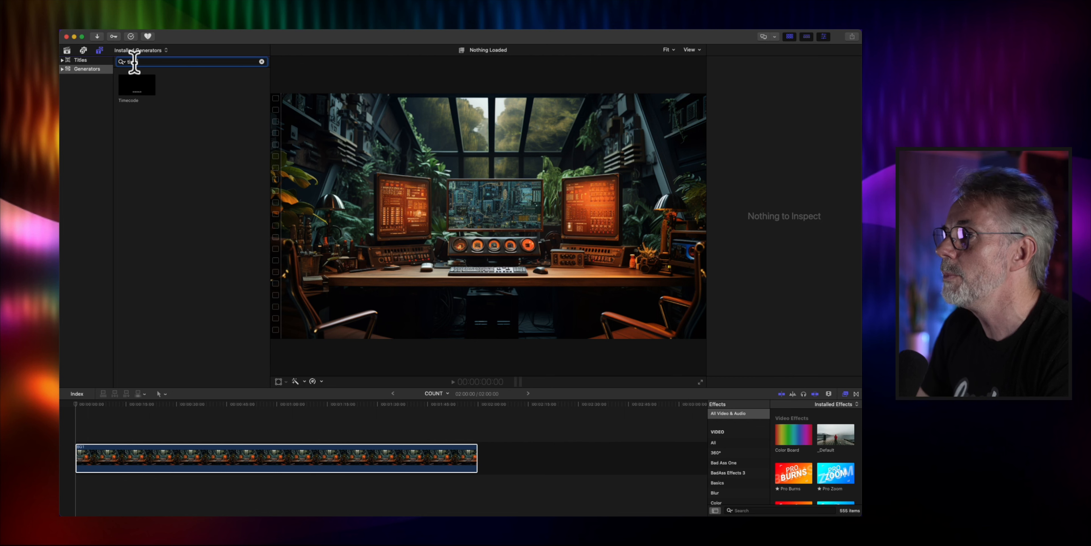
{"action": "left_click", "coordinate": [142, 90]}
{"action": "left_click_drag", "start_coordinate": [142, 90], "coordinate": [87, 421]}
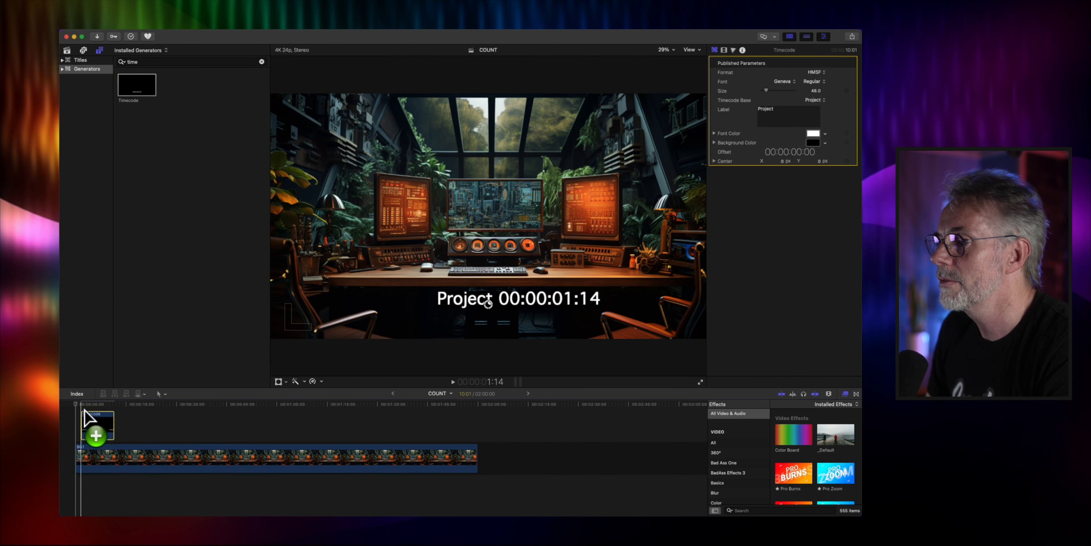
{"action": "key", "text": "space"}
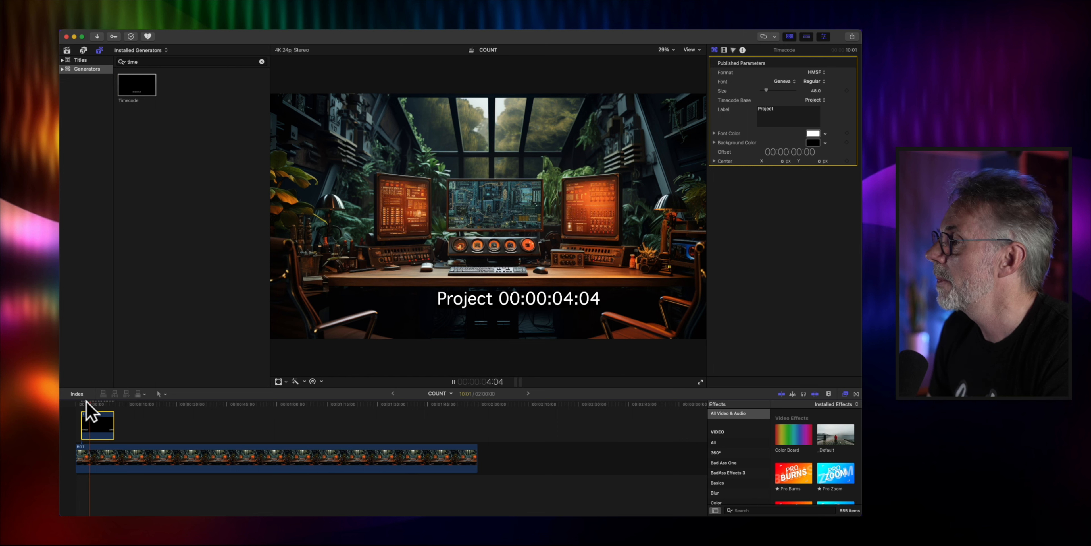
{"action": "key", "text": "space"}
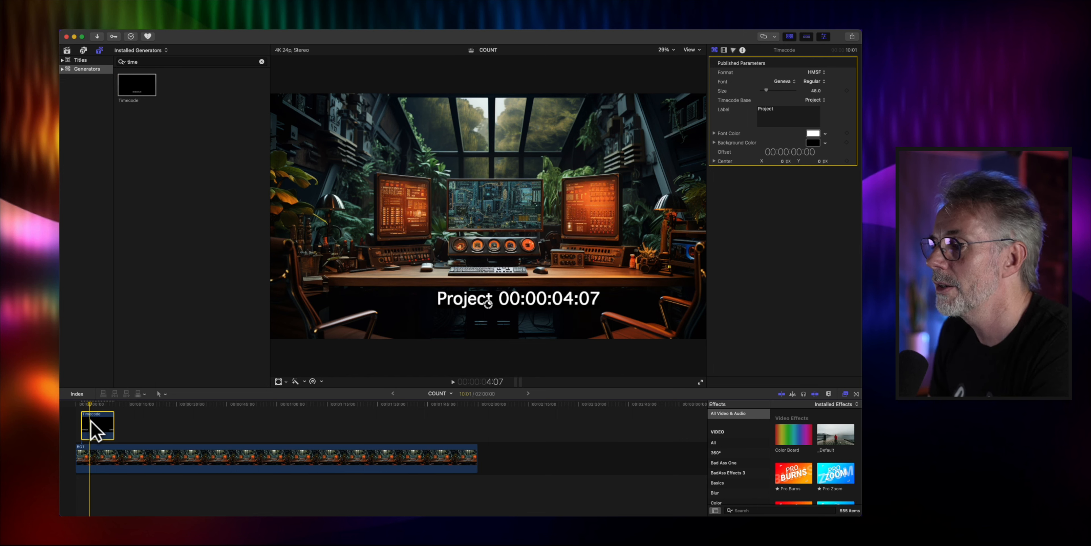
Align the Timecode clip with the start of the BG1 clip and set its duration to 2:00:00
{"action": "left_click_drag", "start_coordinate": [84, 419], "coordinate": [138, 426]}
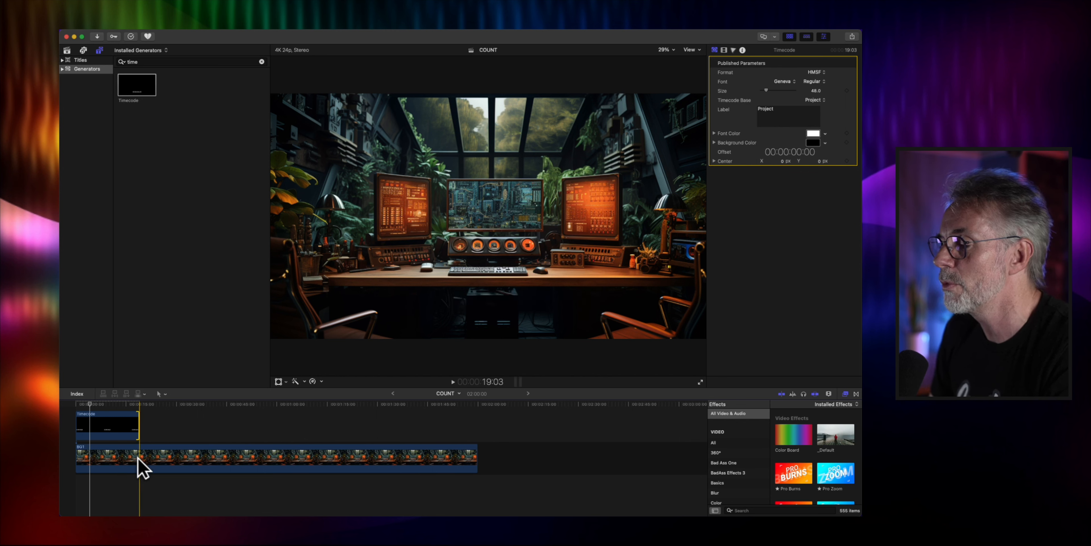
{"action": "left_click", "coordinate": [109, 431]}
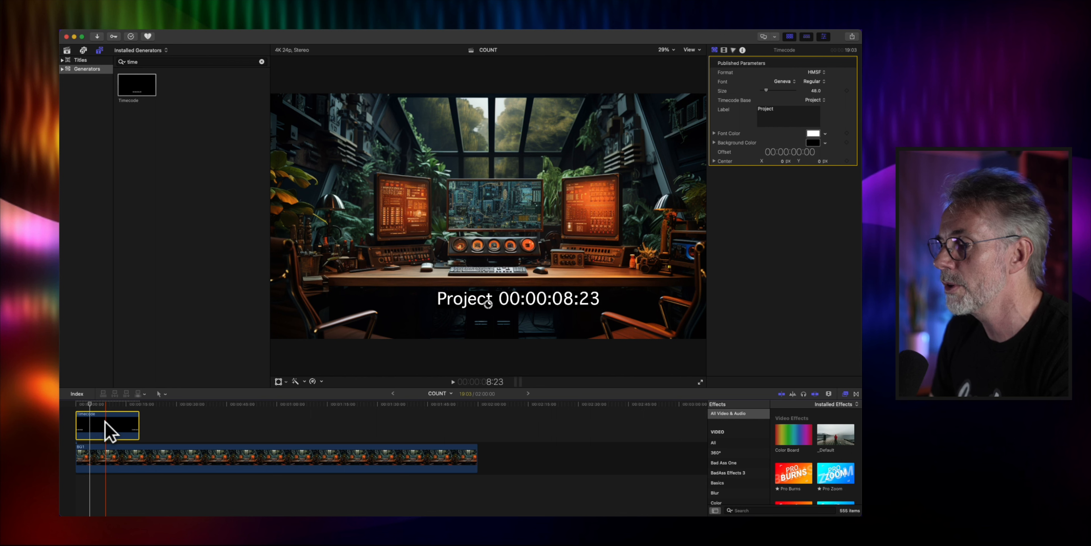
{"action": "key", "text": "ctrl+d"}
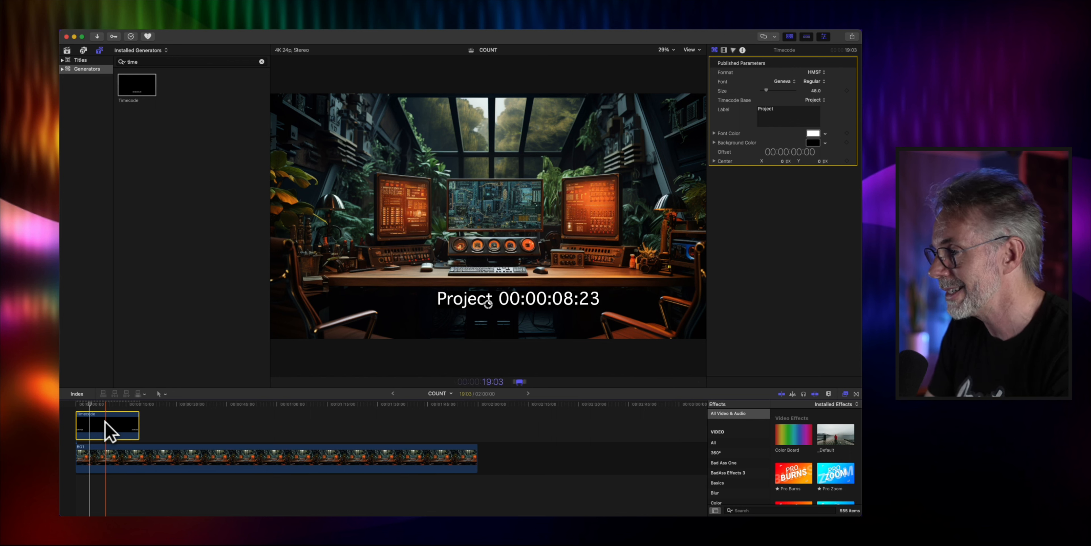
{"action": "type", "text": "2:"}
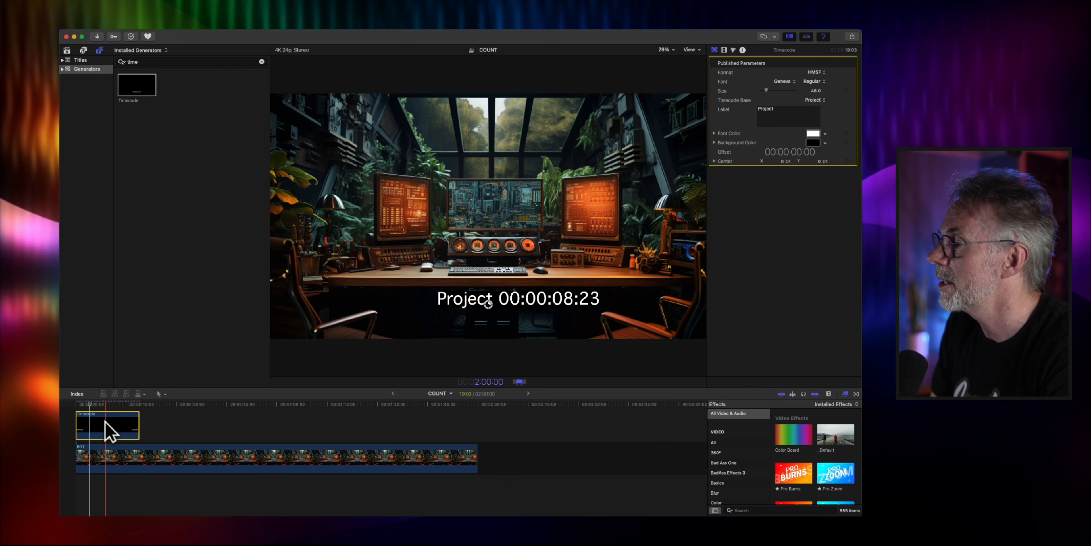
{"action": "type", "text": "00:00"}
{"action": "key", "text": "Return"}
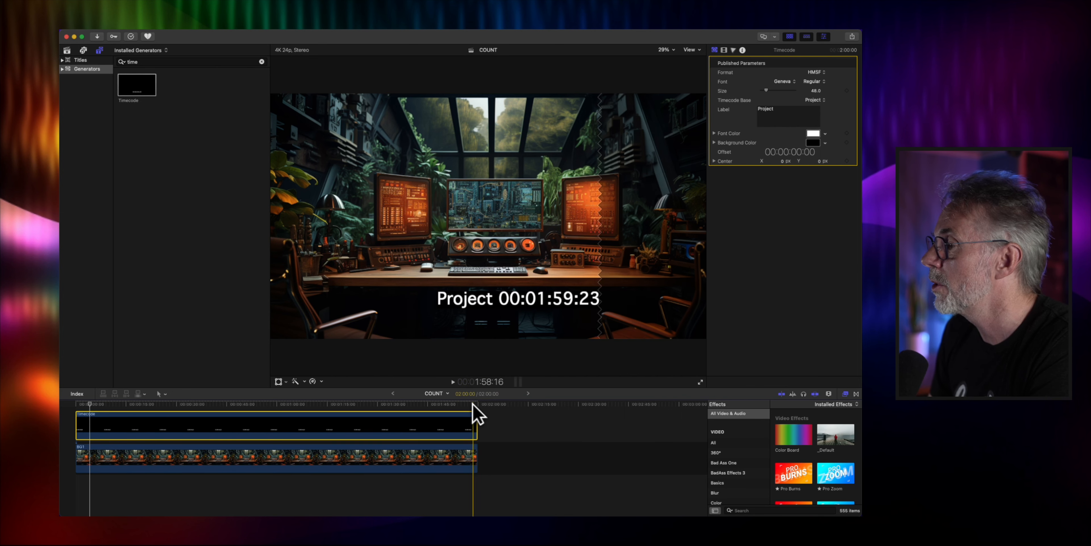
Apply the Draw Mask effect to the BG1 clip, with the viewer zoomed to 100%
{"action": "left_click", "coordinate": [333, 462]}
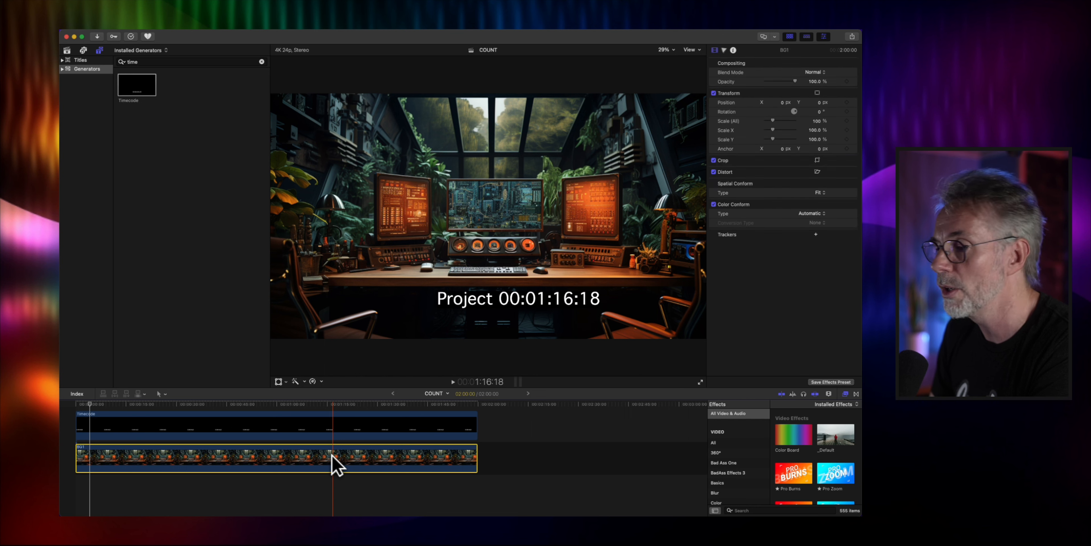
{"action": "left_click", "coordinate": [263, 424]}
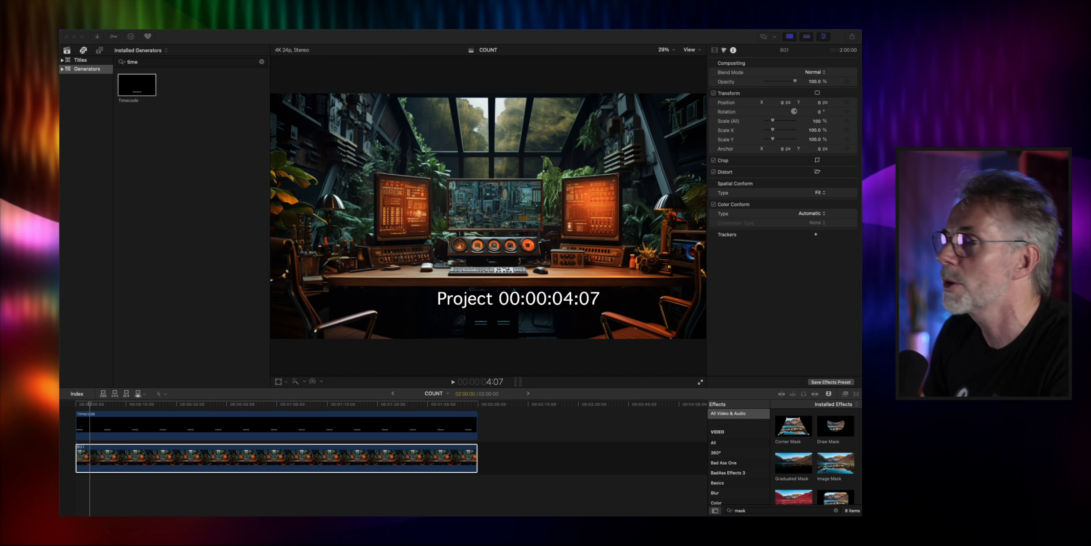
{"action": "left_click", "coordinate": [666, 50]}
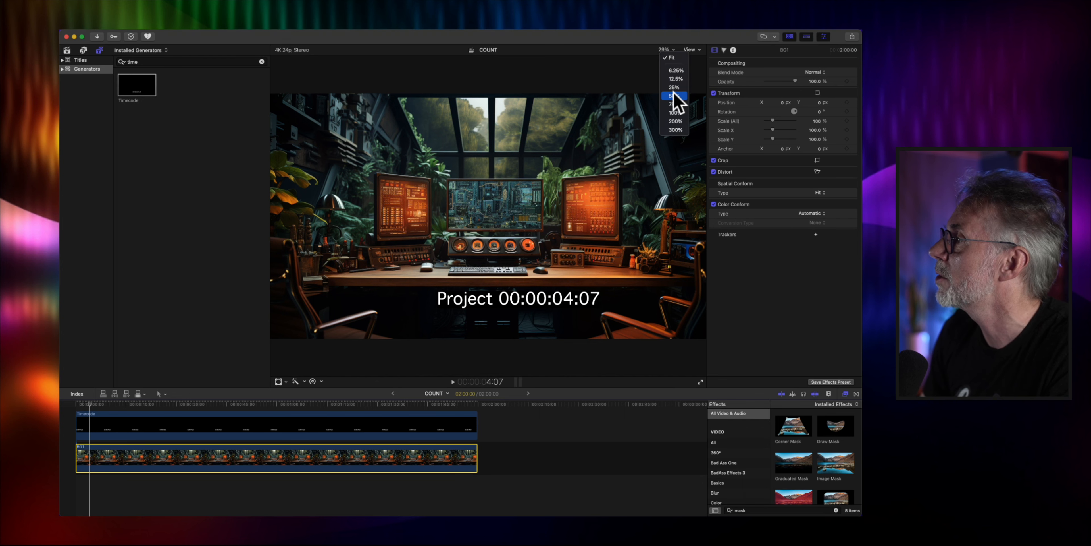
{"action": "left_click", "coordinate": [675, 113]}
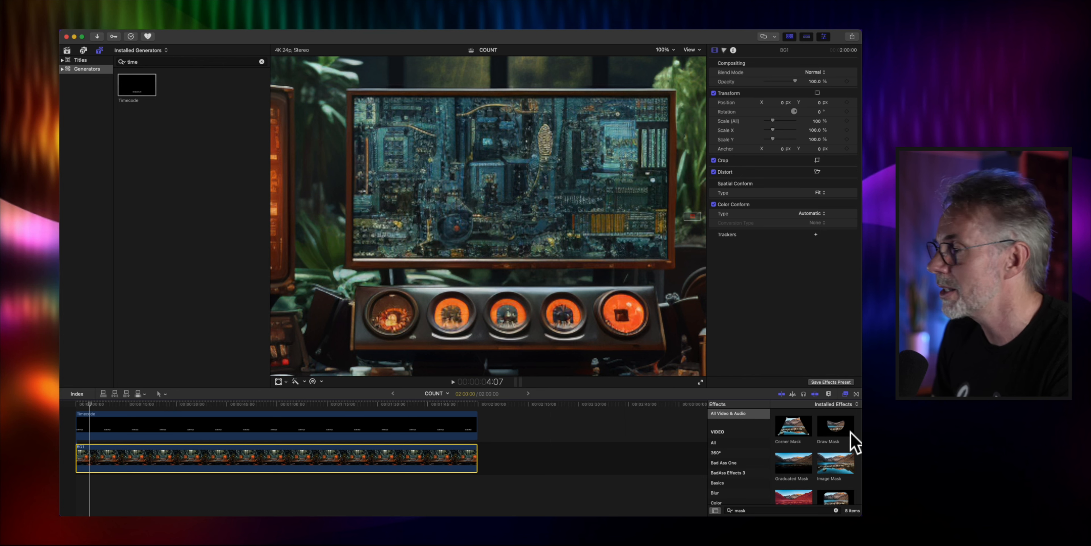
{"action": "double_click", "coordinate": [739, 510]}
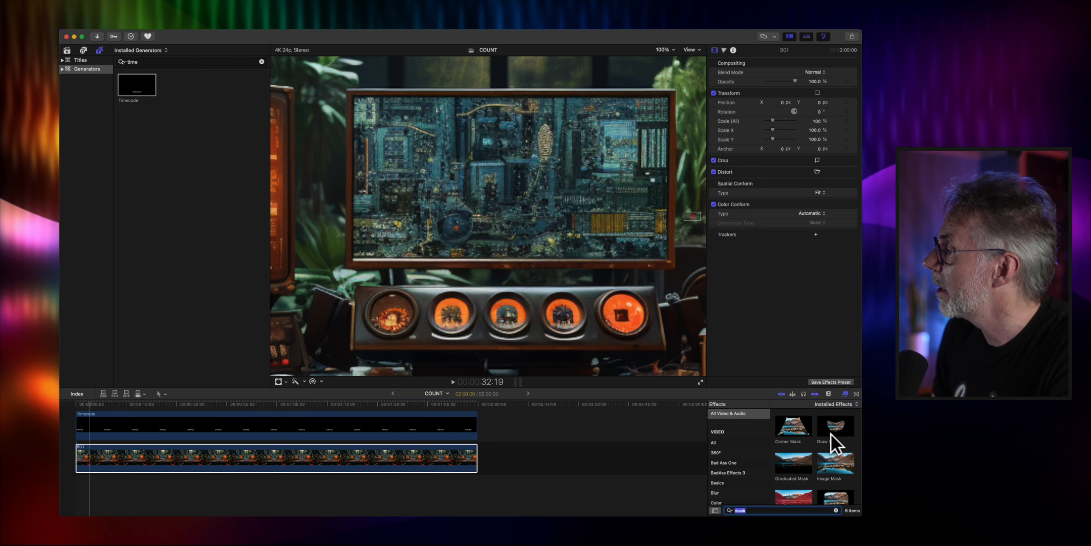
{"action": "mouse_move", "coordinate": [835, 426]}
{"action": "left_mouse_down"}
{"action": "mouse_move", "coordinate": [470, 493]}
{"action": "mouse_move", "coordinate": [373, 464]}
{"action": "left_mouse_up"}
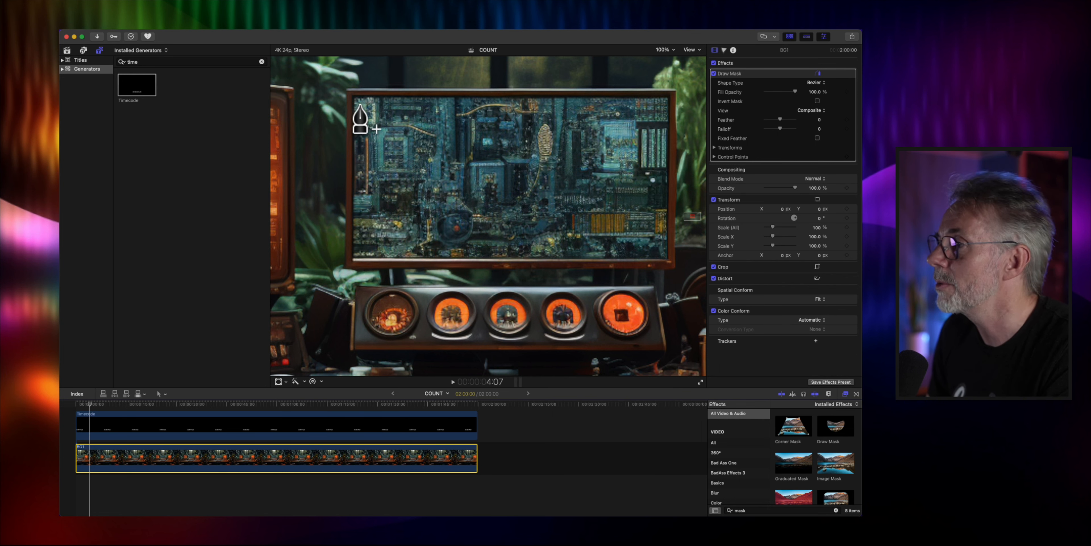
Draw a closed four-corner mask around the screen of the central monitor in the BG1 image
{"action": "left_click", "coordinate": [352, 98]}
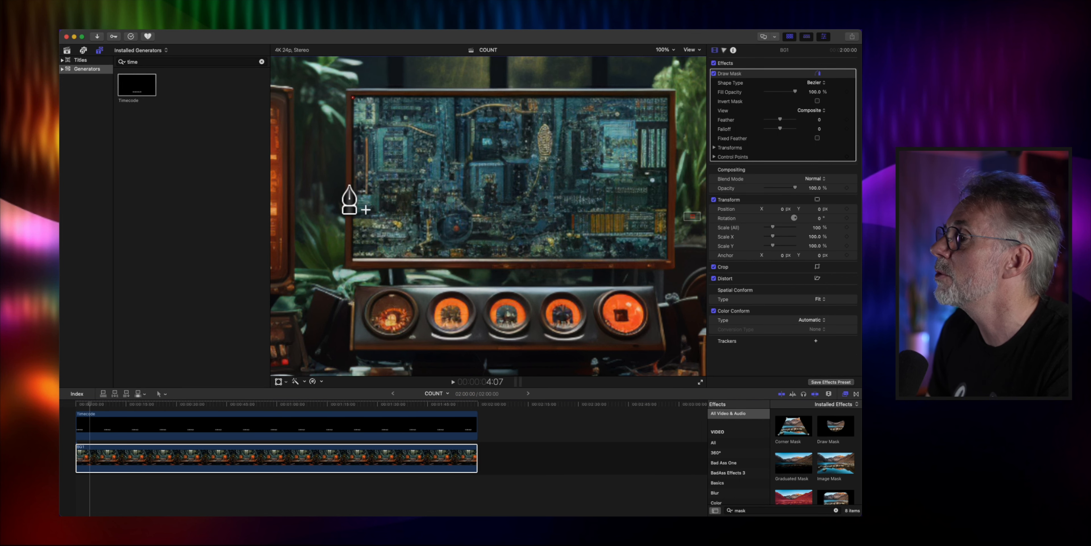
{"action": "left_click", "coordinate": [354, 257]}
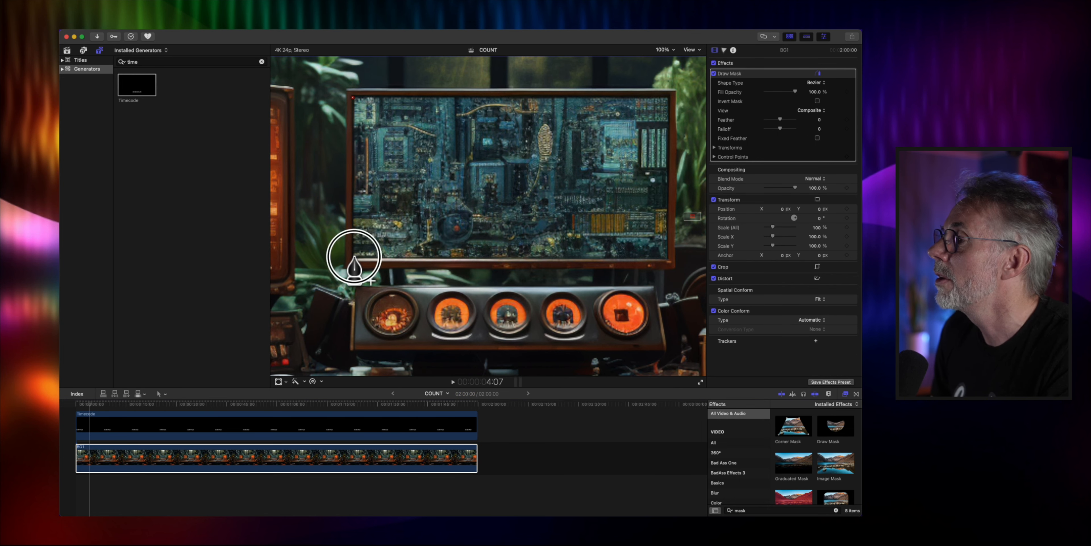
{"action": "left_click", "coordinate": [668, 258]}
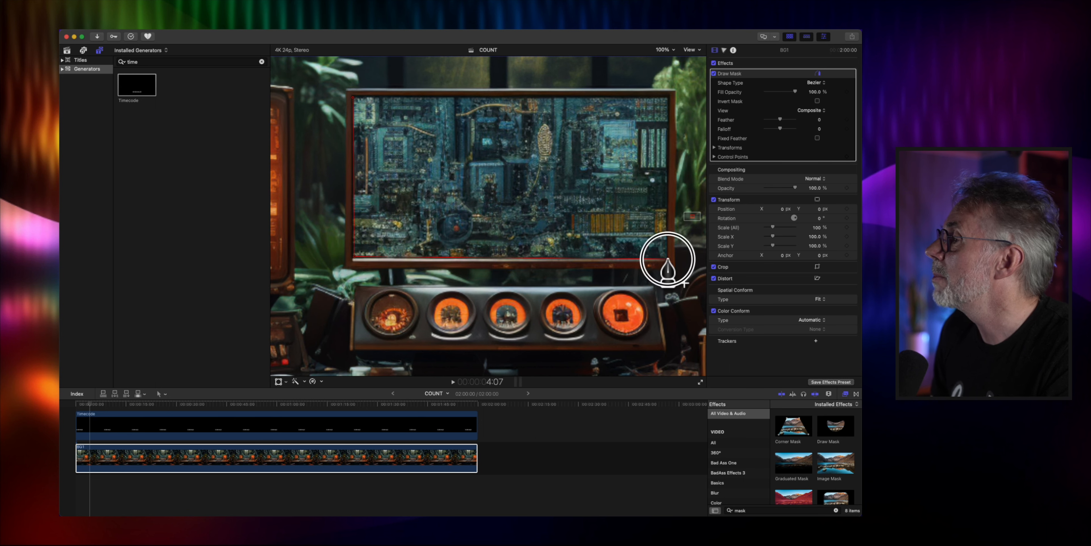
{"action": "left_click", "coordinate": [668, 96]}
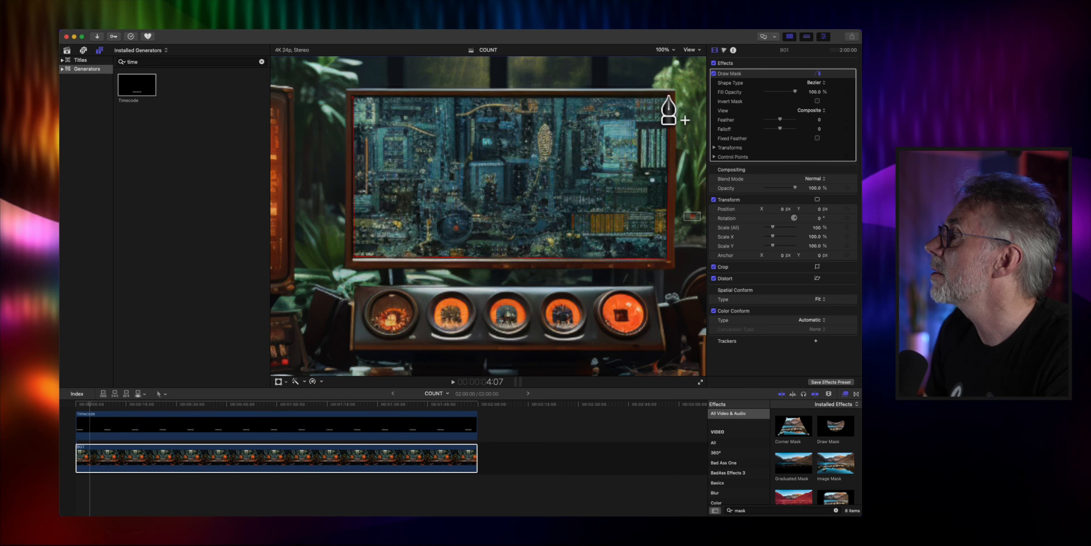
{"action": "left_click", "coordinate": [355, 97]}
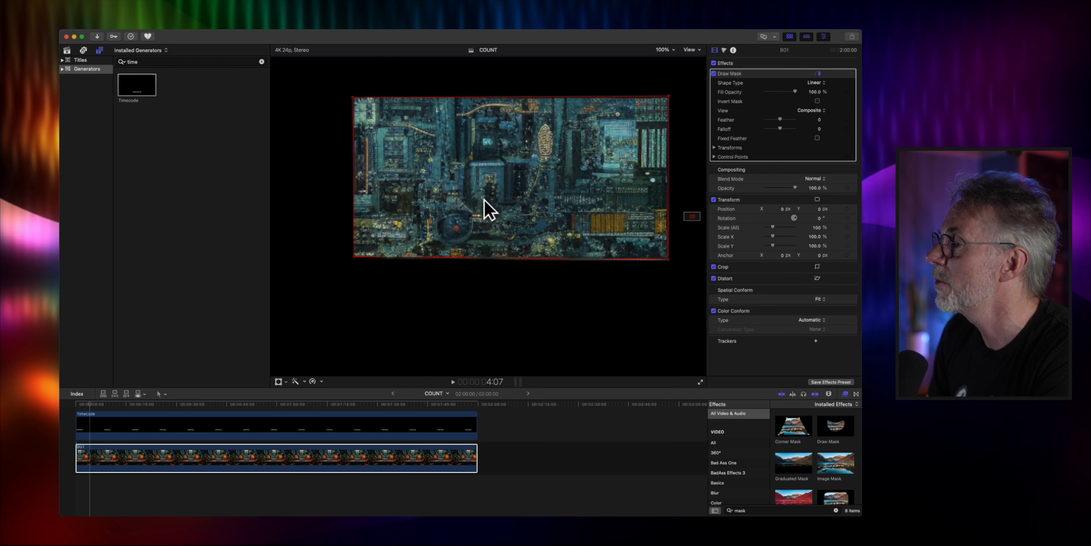
Adjust the mask's lower-left and upper-left corner points to fit the edge of the monitor screen
{"action": "left_click", "coordinate": [354, 256]}
{"action": "left_click_drag", "start_coordinate": [354, 256], "coordinate": [351, 259]}
{"action": "left_click", "coordinate": [352, 96]}
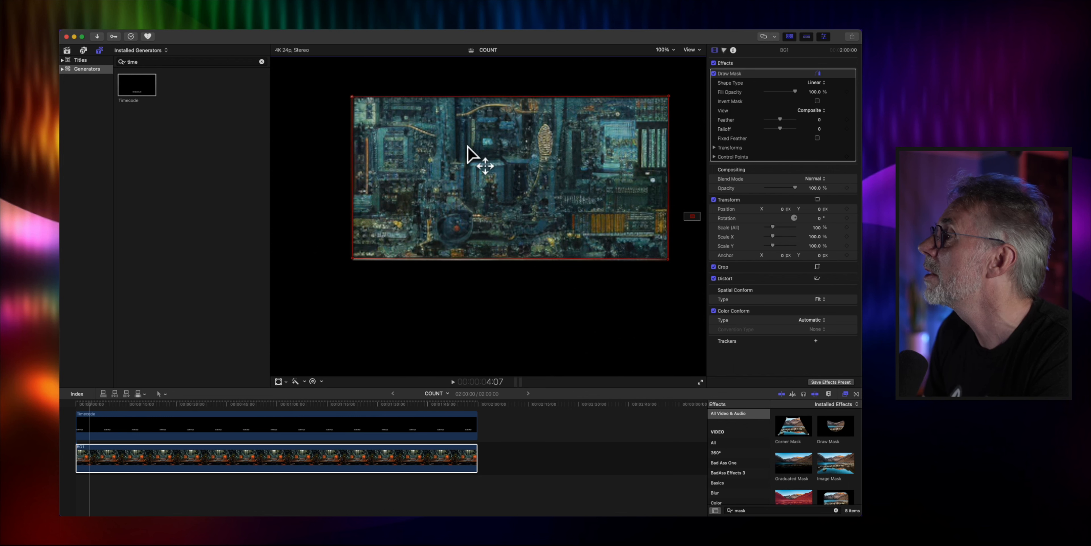
Invert the Draw Mask on the BG1 clip so the monitor screen is cut out, with the whole frame fitted in the viewer
{"action": "left_click", "coordinate": [817, 101]}
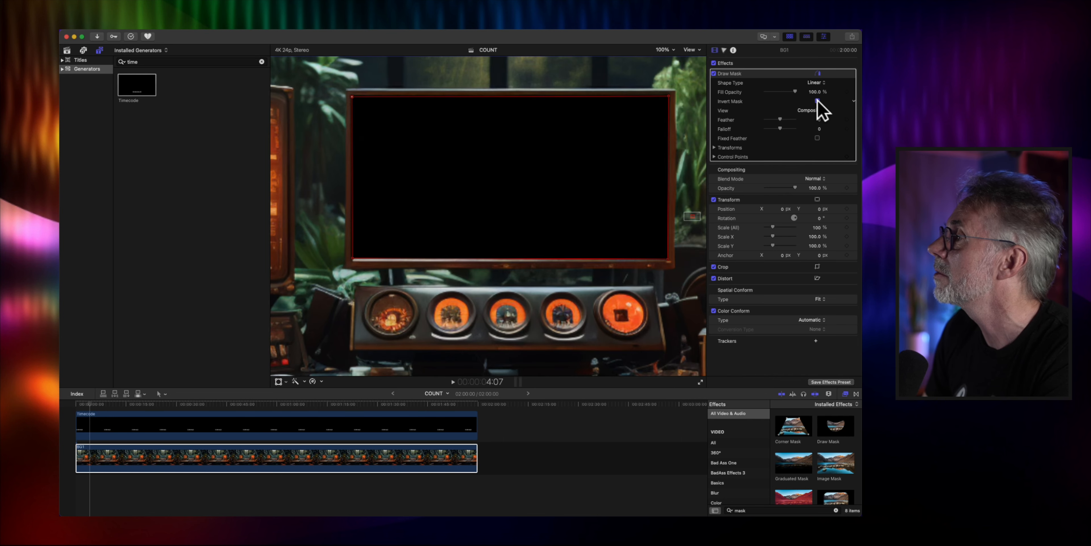
{"action": "left_click", "coordinate": [383, 456]}
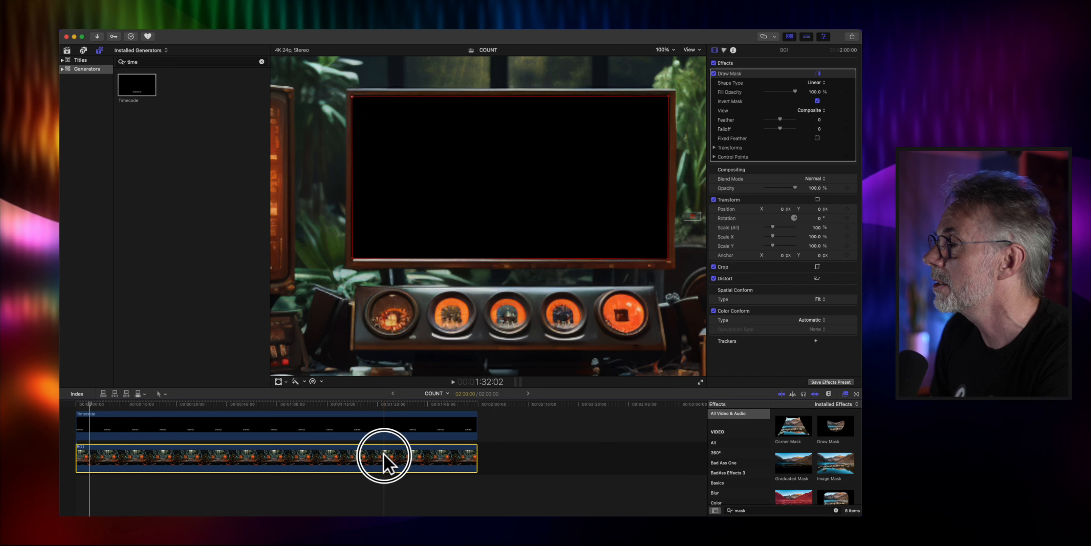
{"action": "left_click", "coordinate": [374, 426]}
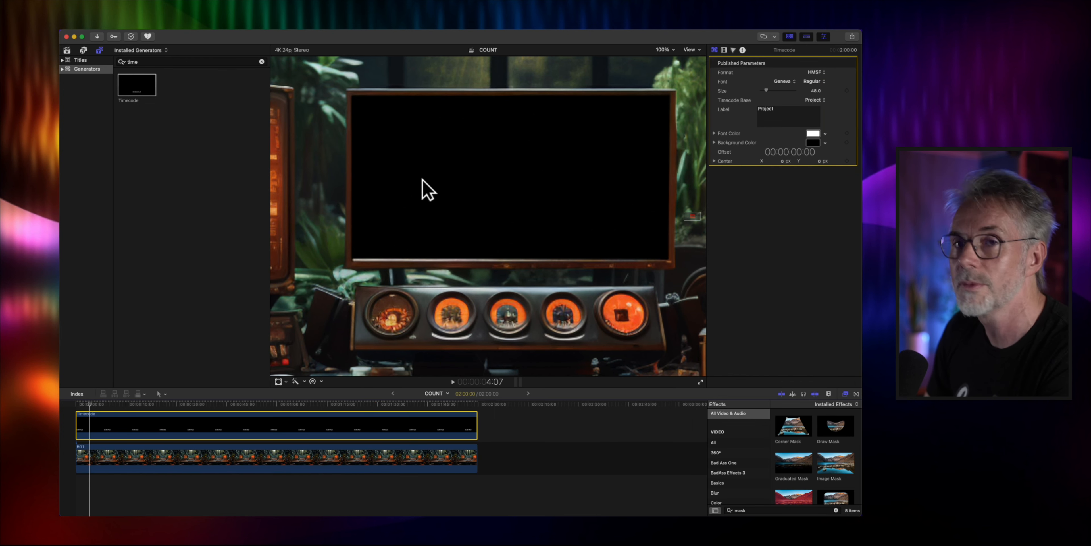
{"action": "left_click", "coordinate": [379, 454]}
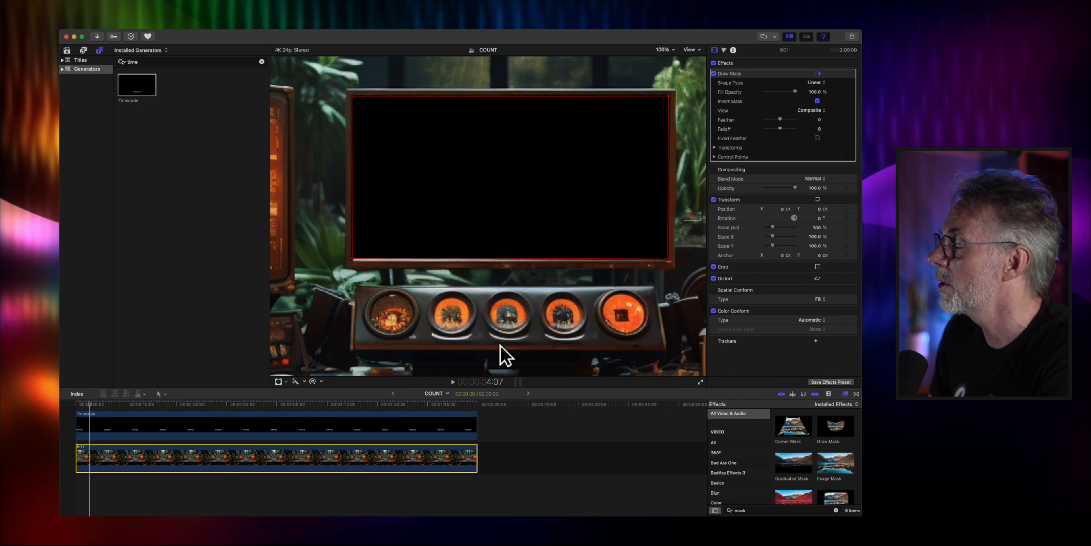
{"action": "left_click", "coordinate": [663, 51]}
{"action": "left_click", "coordinate": [669, 58]}
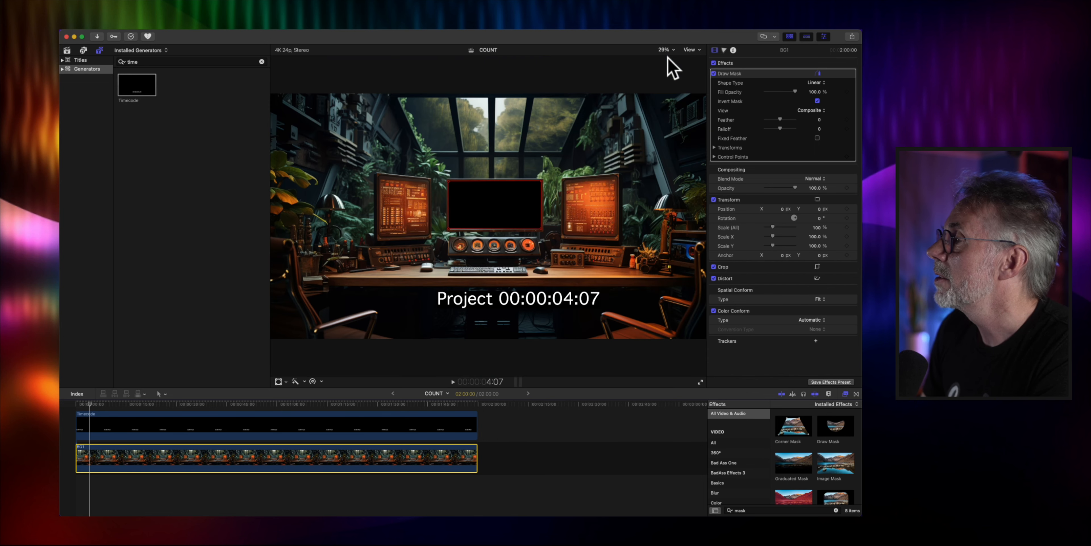
Set the font of the Timecode clip to Bangers
{"action": "left_click", "coordinate": [402, 433]}
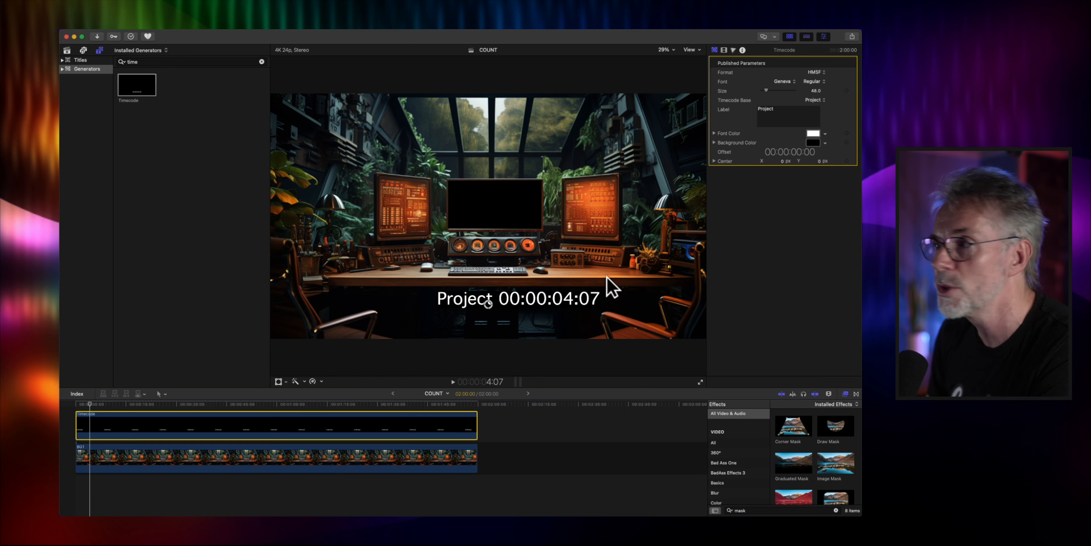
{"action": "left_click", "coordinate": [783, 81]}
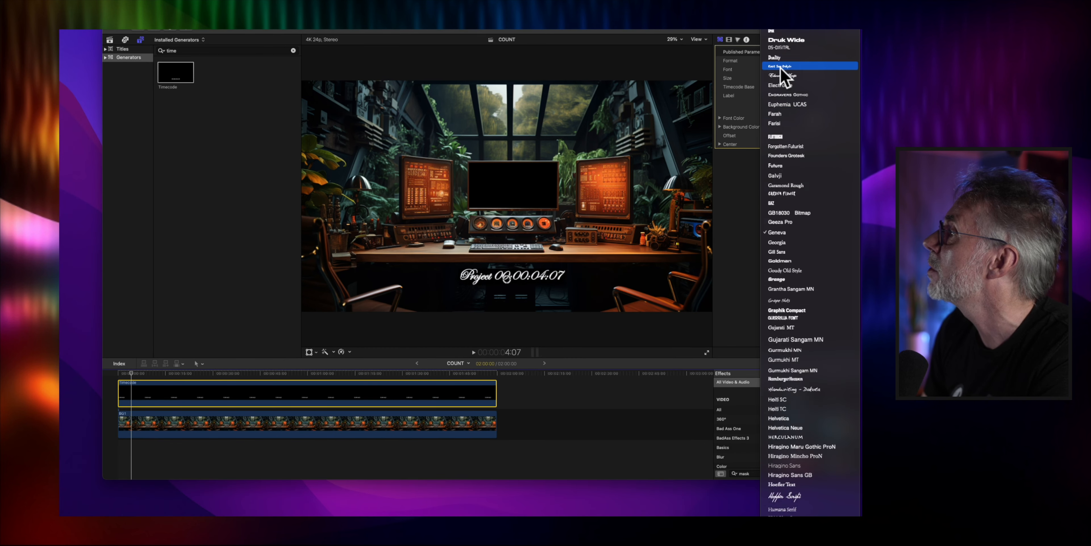
{"action": "scroll", "coordinate": [780, 68], "scroll_direction": "up", "scroll_amount": 8}
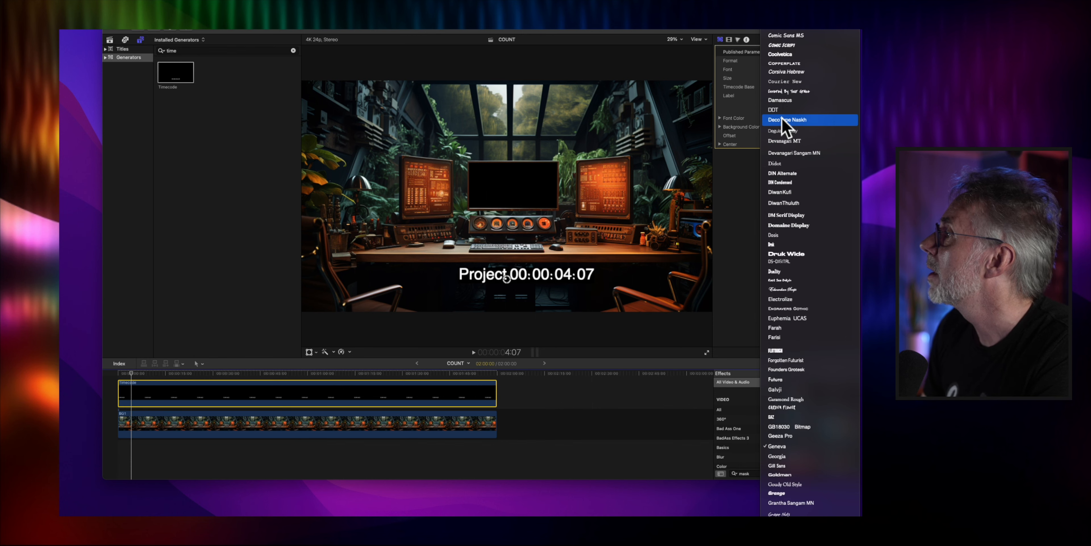
{"action": "scroll", "coordinate": [781, 123], "scroll_direction": "up", "scroll_amount": 5}
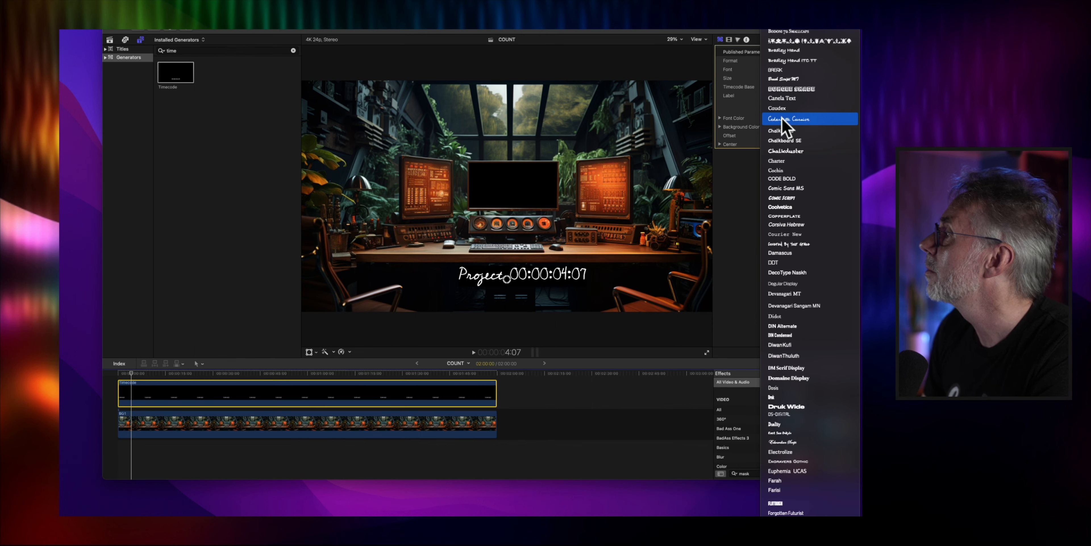
{"action": "scroll", "coordinate": [788, 106], "scroll_direction": "up", "scroll_amount": 4}
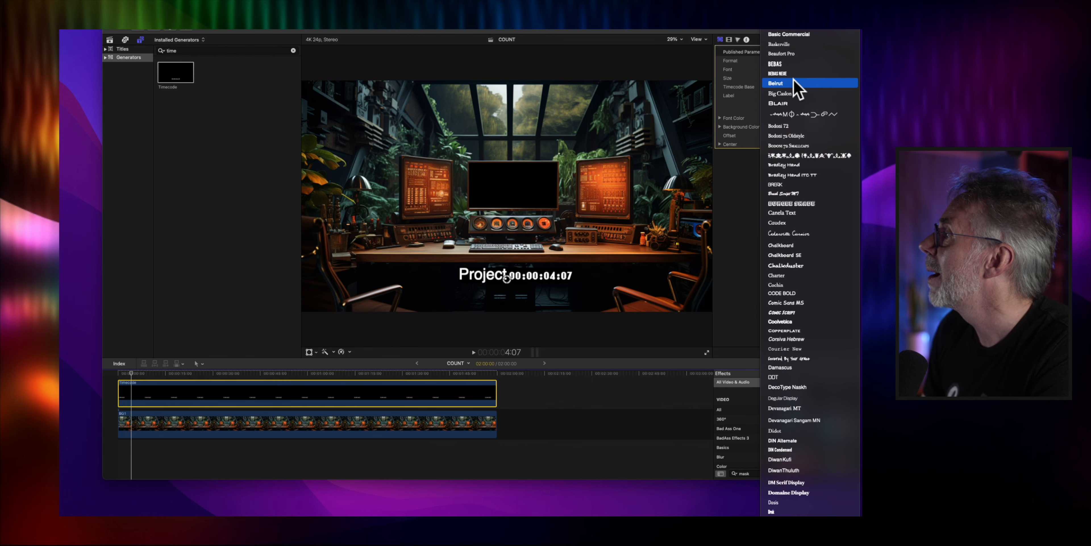
{"action": "scroll", "coordinate": [796, 78], "scroll_direction": "up", "scroll_amount": 2}
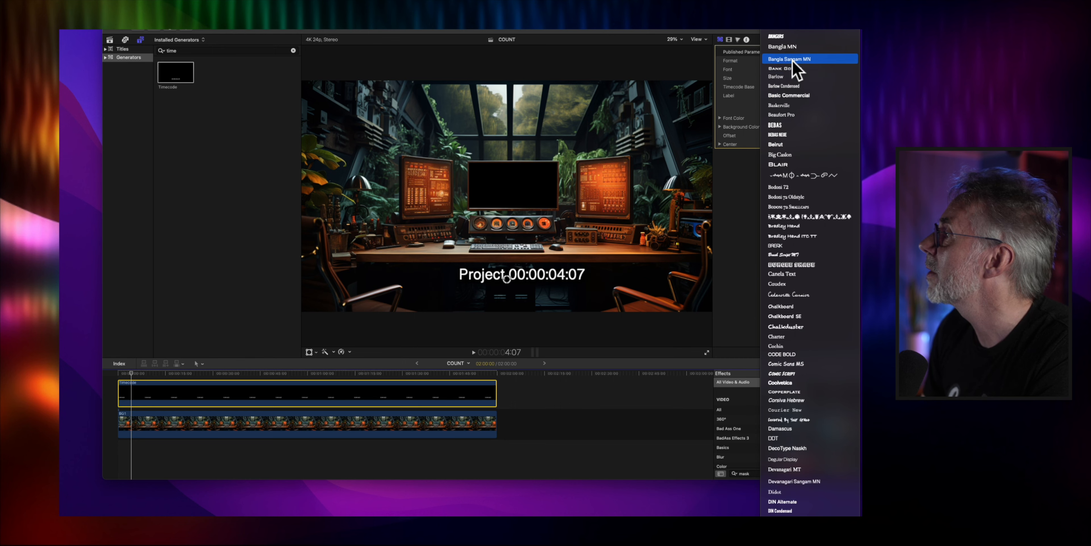
{"action": "left_click", "coordinate": [776, 36]}
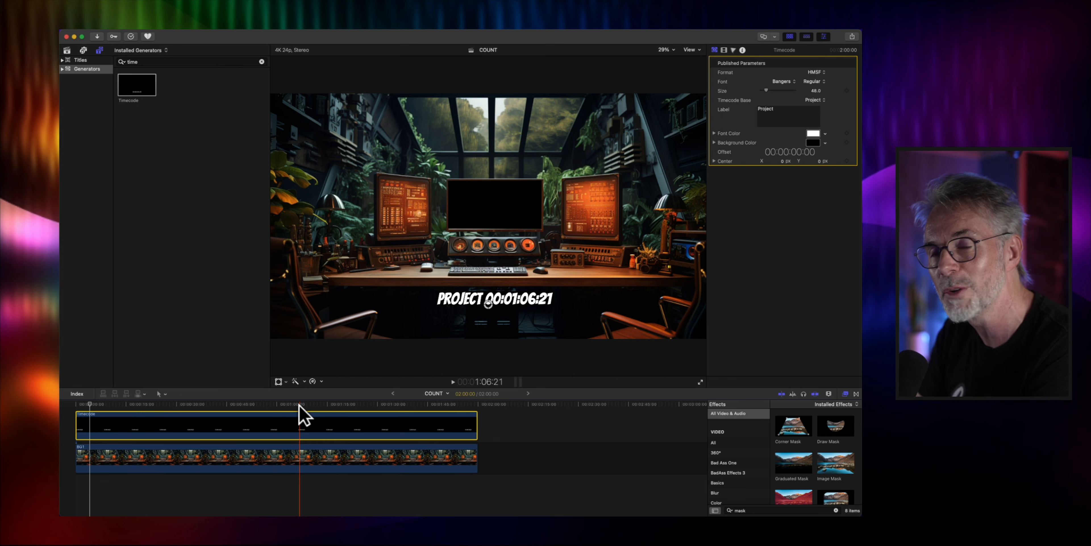
Preview other fonts on the Timecode clip and set its font back to Geneva
{"action": "left_click", "coordinate": [785, 81]}
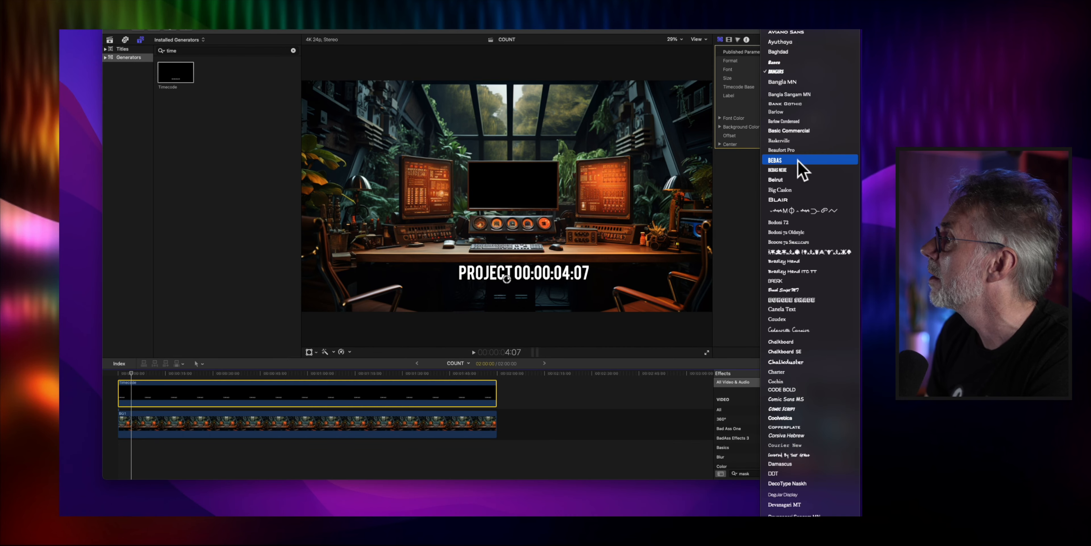
{"action": "scroll", "coordinate": [802, 171], "scroll_direction": "down", "scroll_amount": 6}
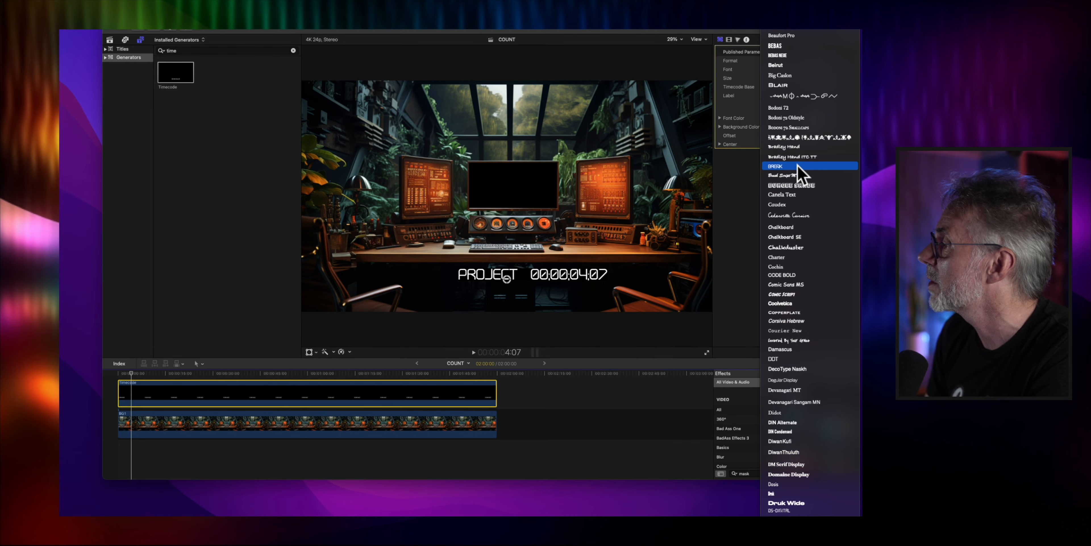
{"action": "scroll", "coordinate": [802, 171], "scroll_direction": "down", "scroll_amount": 5}
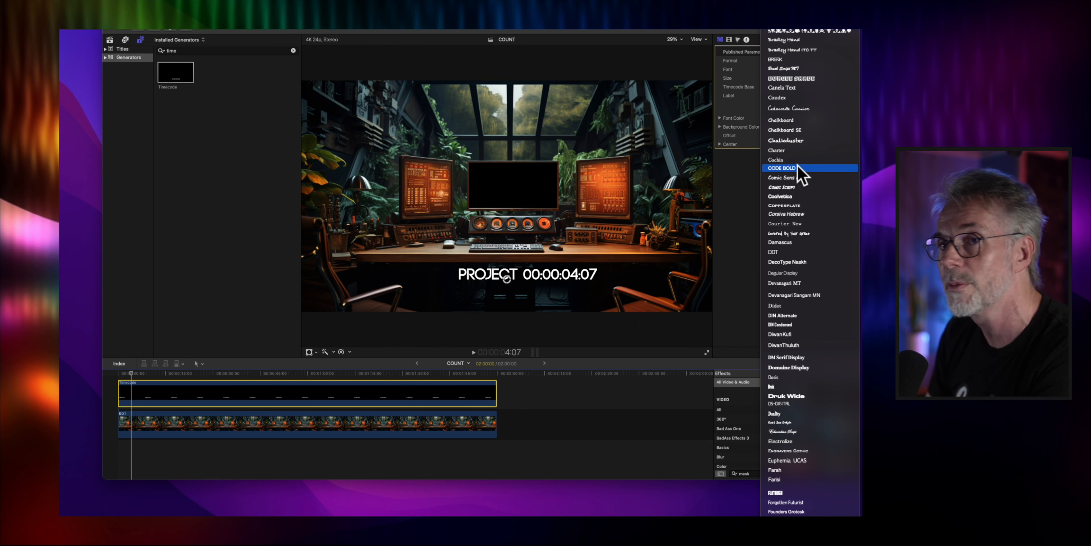
{"action": "scroll", "coordinate": [802, 177], "scroll_direction": "down", "scroll_amount": 2}
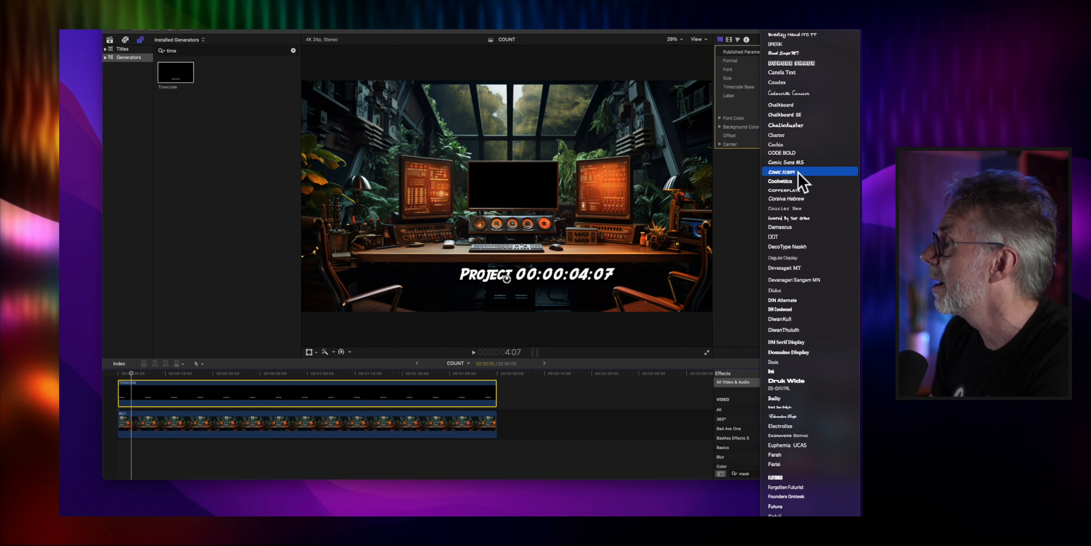
{"action": "scroll", "coordinate": [798, 173], "scroll_direction": "up", "scroll_amount": 3}
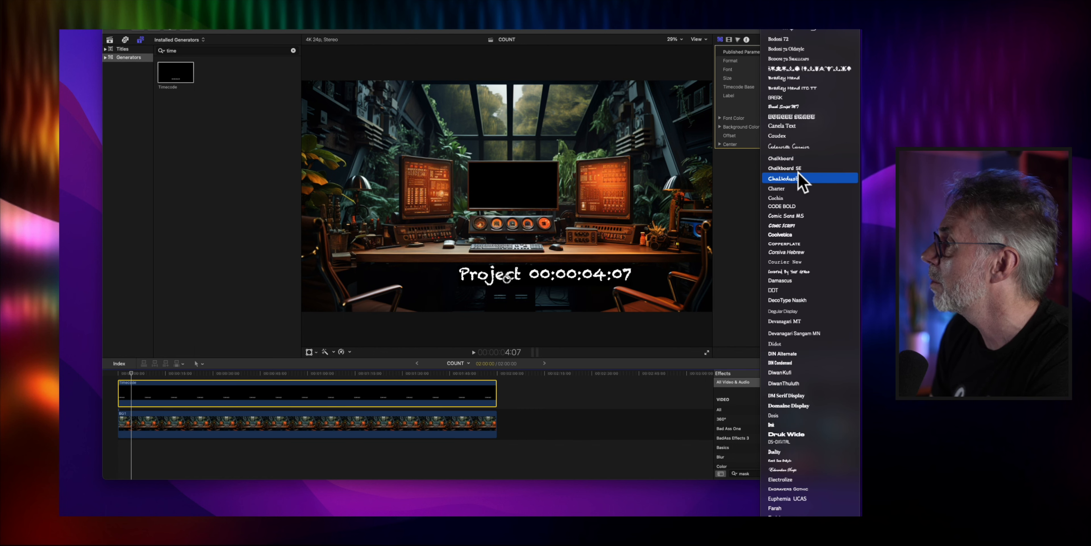
{"action": "scroll", "coordinate": [799, 172], "scroll_direction": "down", "scroll_amount": 2}
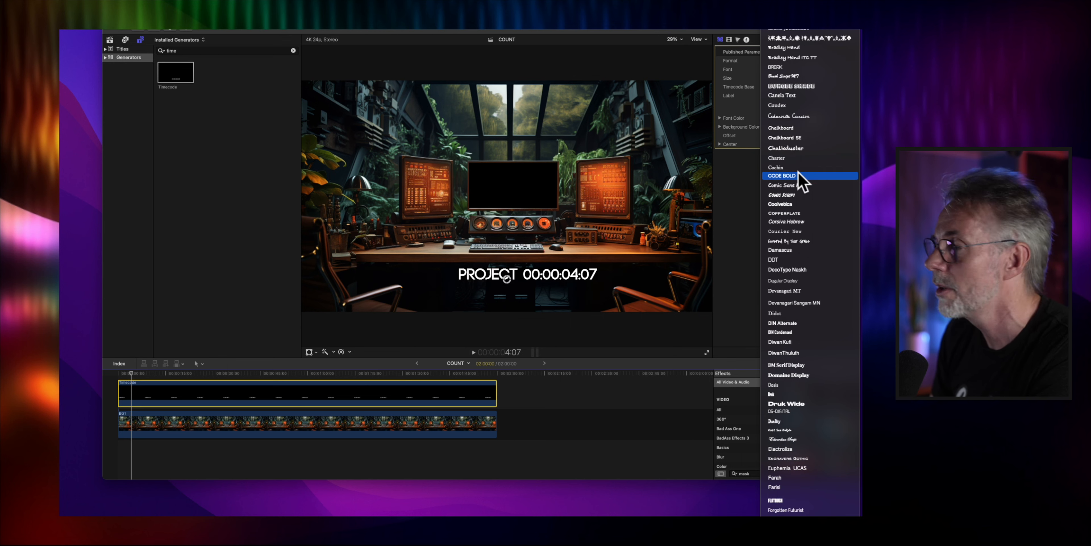
{"action": "scroll", "coordinate": [799, 173], "scroll_direction": "down", "scroll_amount": 2}
{"action": "scroll", "coordinate": [796, 302], "scroll_direction": "down", "scroll_amount": 12}
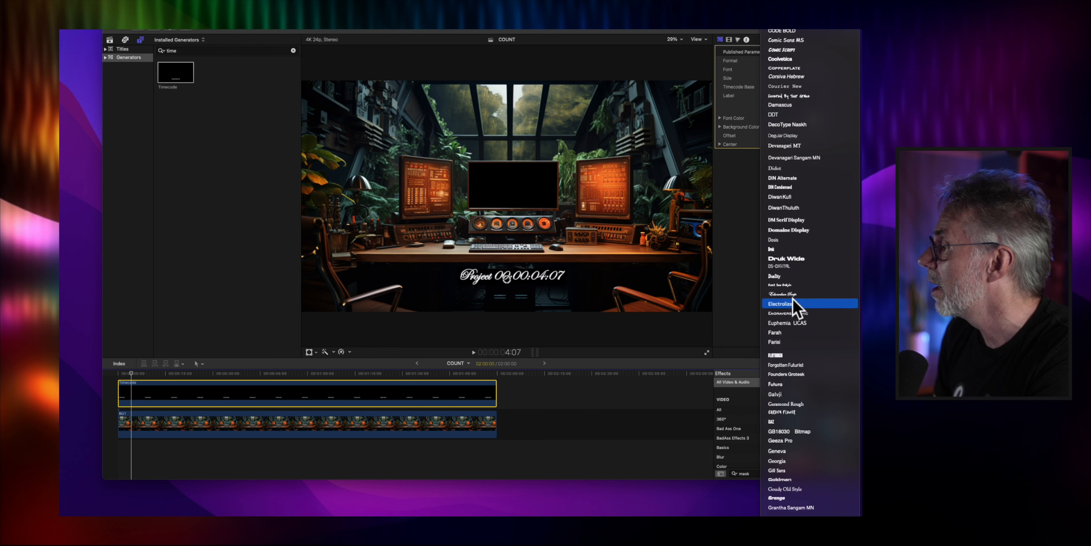
{"action": "scroll", "coordinate": [793, 298], "scroll_direction": "down", "scroll_amount": 1}
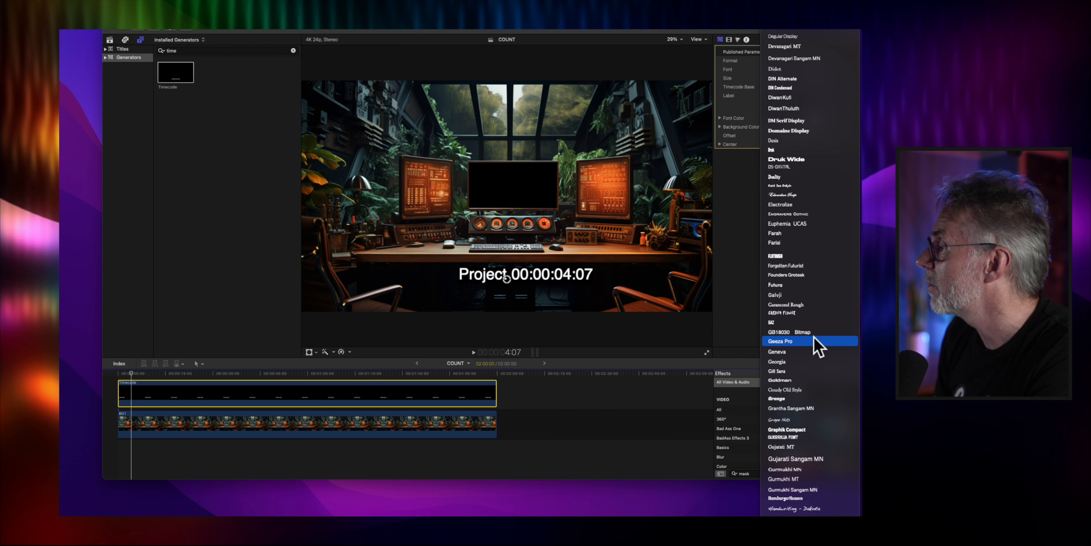
{"action": "left_click", "coordinate": [815, 352]}
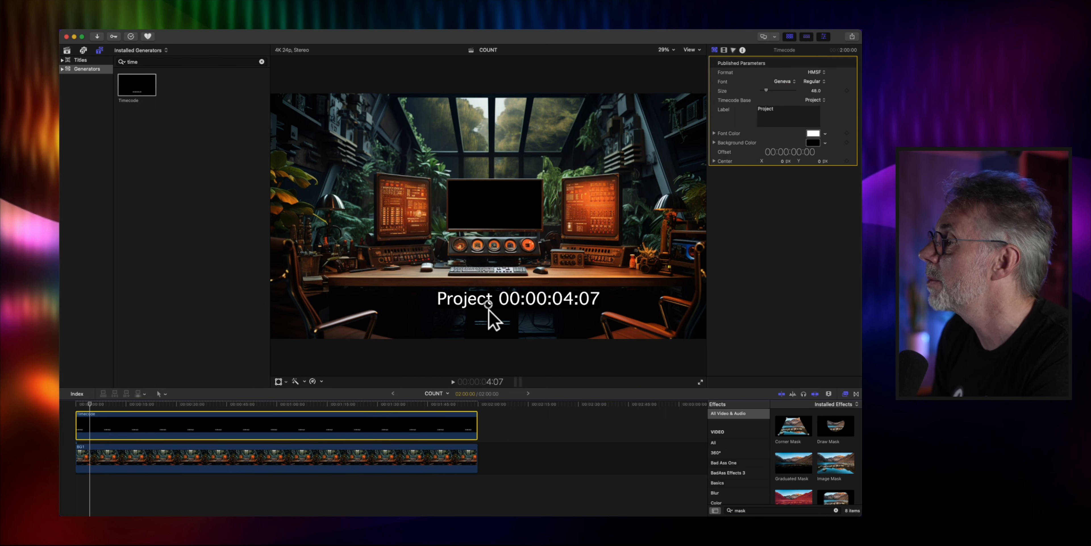
Move the timecode text up level with the central monitor and turn the Timecode clip into a compound clip named TIMER
{"action": "left_click_drag", "start_coordinate": [488, 304], "coordinate": [425, 210]}
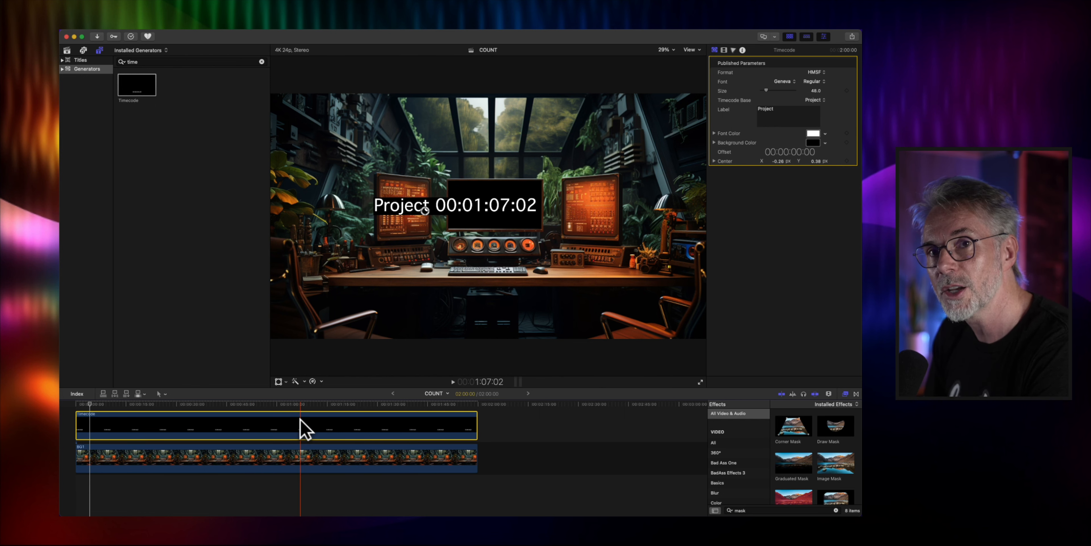
{"action": "scroll", "coordinate": [301, 419], "scroll_direction": "up", "scroll_amount": 1}
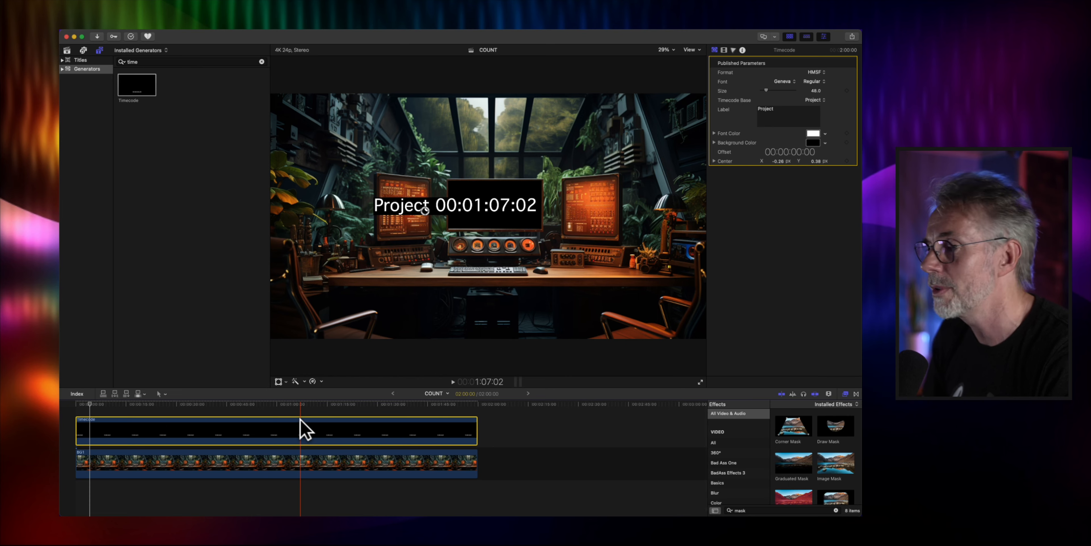
{"action": "right_click", "coordinate": [305, 421]}
{"action": "left_click", "coordinate": [356, 388]}
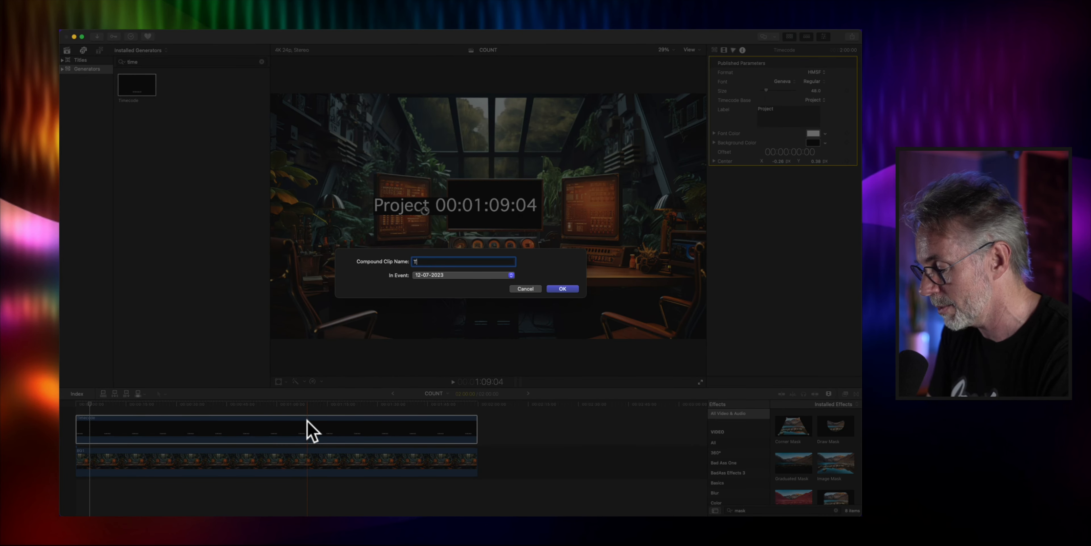
{"action": "key", "text": "Return"}
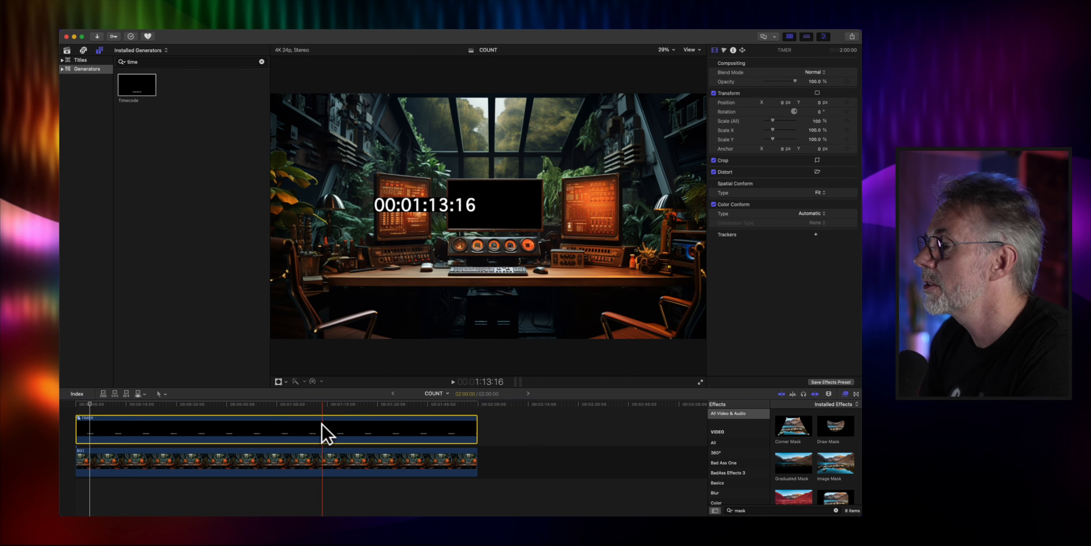
Scale the TIMER clip to about 131% and reposition it so its last digits sit on the central monitor screen
{"action": "left_click", "coordinate": [278, 382]}
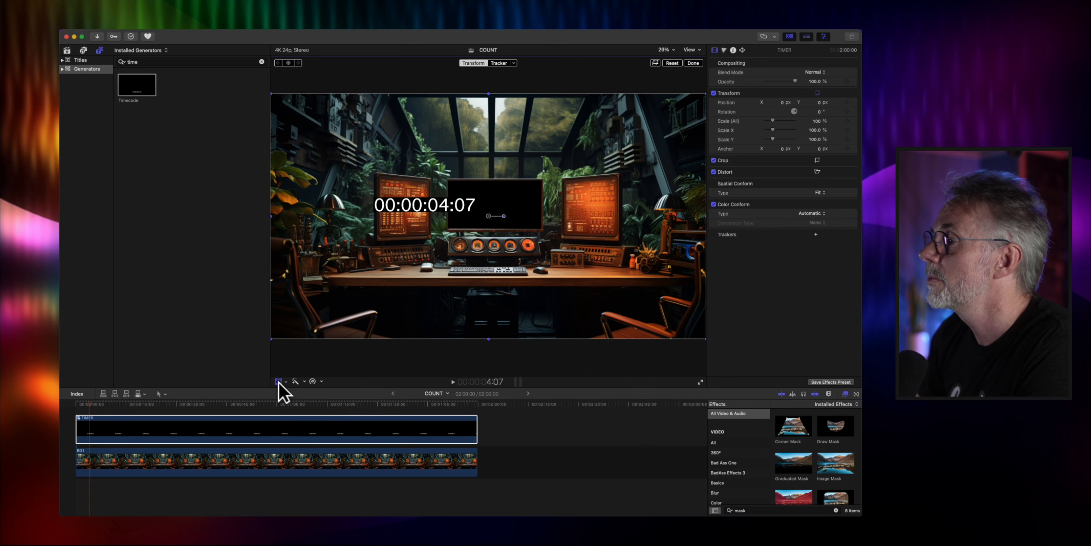
{"action": "left_click_drag", "start_coordinate": [454, 204], "coordinate": [504, 207]}
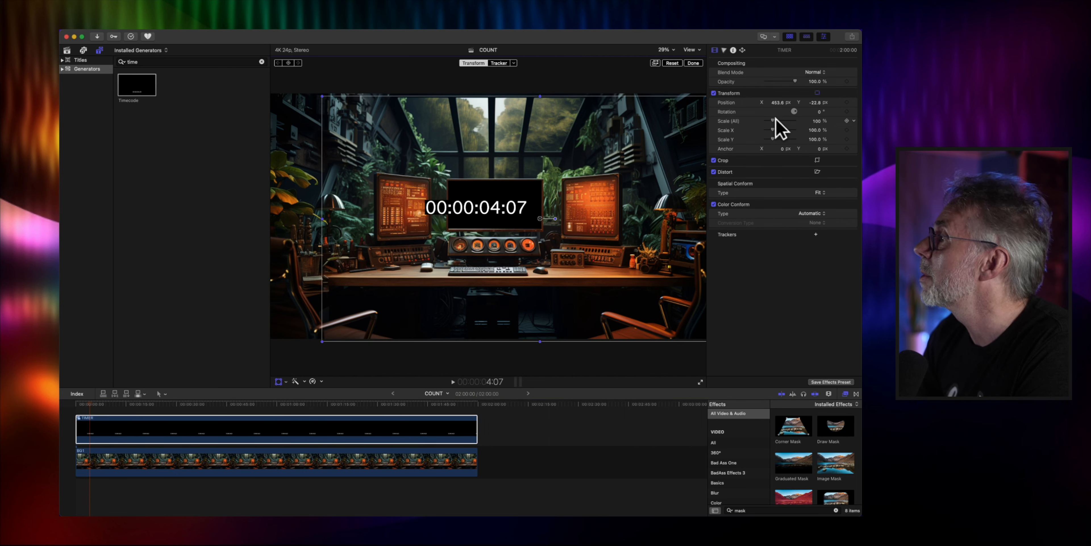
{"action": "left_click_drag", "start_coordinate": [776, 120], "coordinate": [776, 121]}
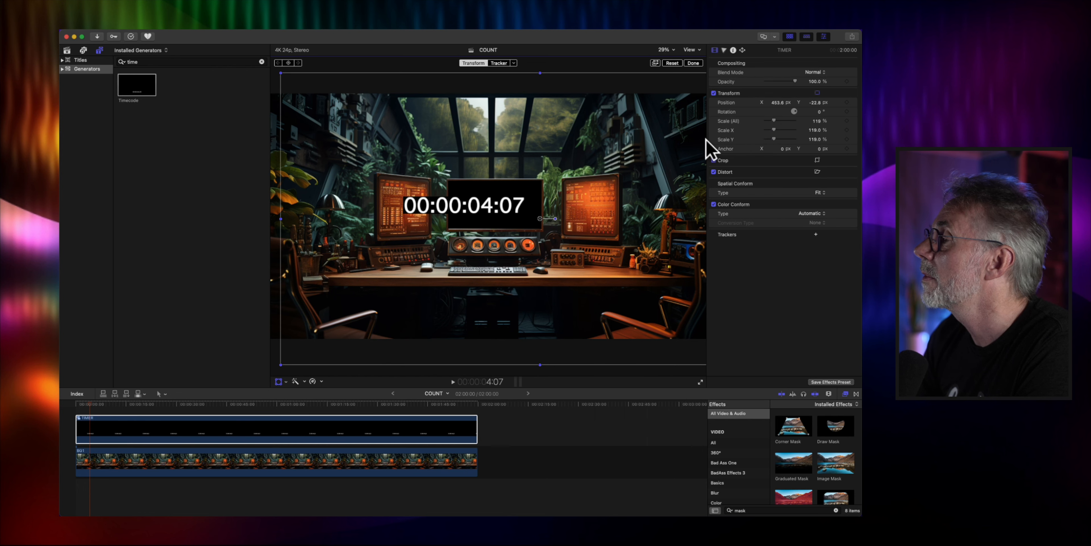
{"action": "mouse_move", "coordinate": [502, 211]}
{"action": "left_mouse_down"}
{"action": "mouse_move", "coordinate": [512, 221]}
{"action": "mouse_move", "coordinate": [500, 214]}
{"action": "left_mouse_up"}
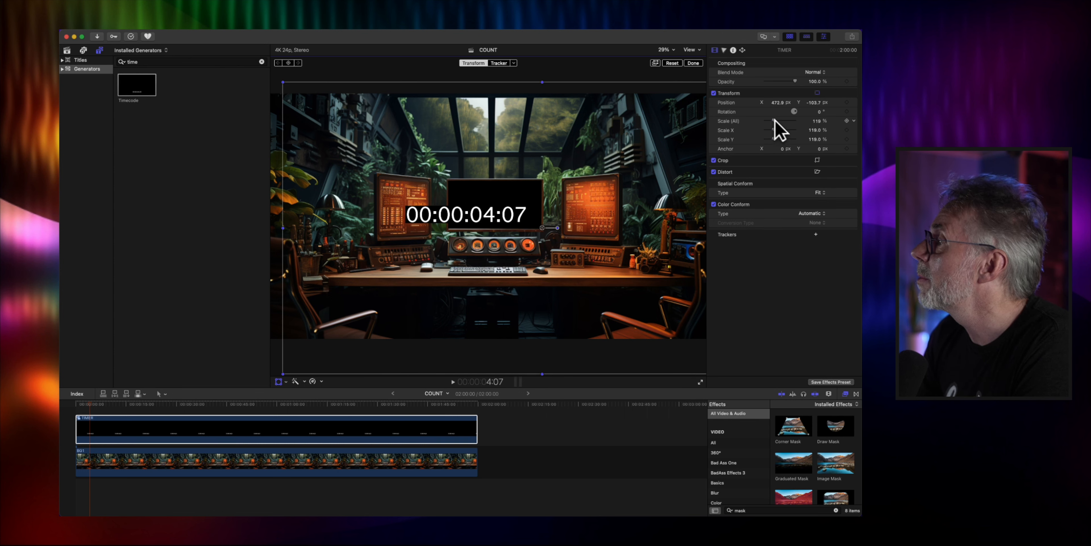
{"action": "left_click_drag", "start_coordinate": [774, 120], "coordinate": [776, 121]}
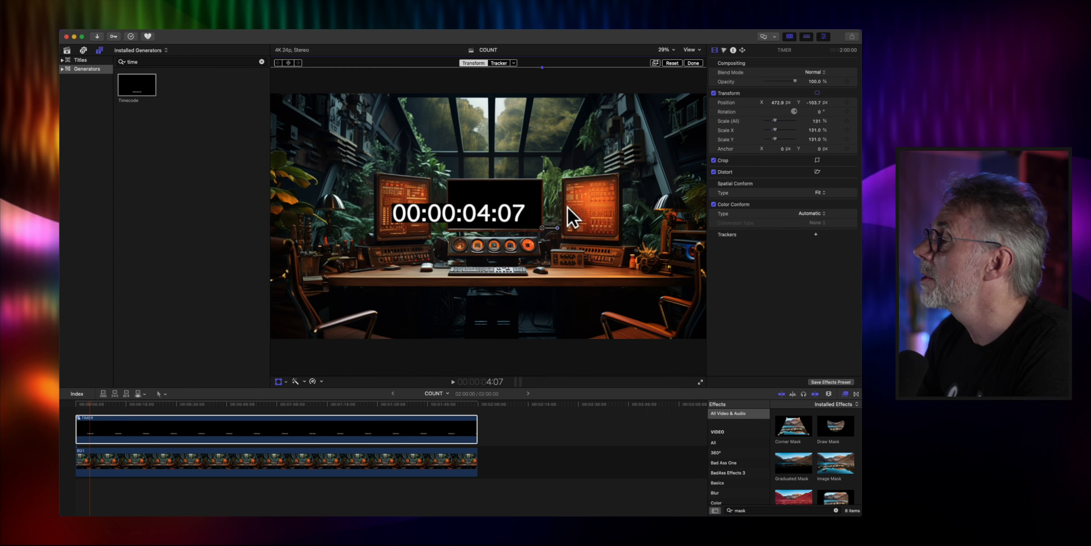
{"action": "left_click_drag", "start_coordinate": [487, 224], "coordinate": [488, 218]}
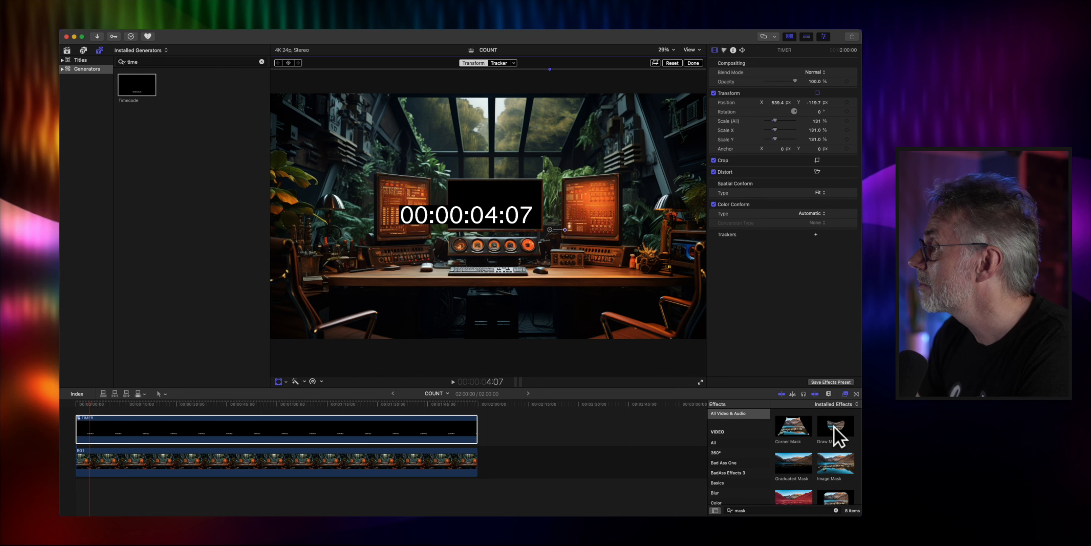
Apply the Draw Mask effect to the TIMER clip and draw a closed rectangular mask around only the minutes and seconds digits
{"action": "left_click_drag", "start_coordinate": [833, 434], "coordinate": [438, 439]}
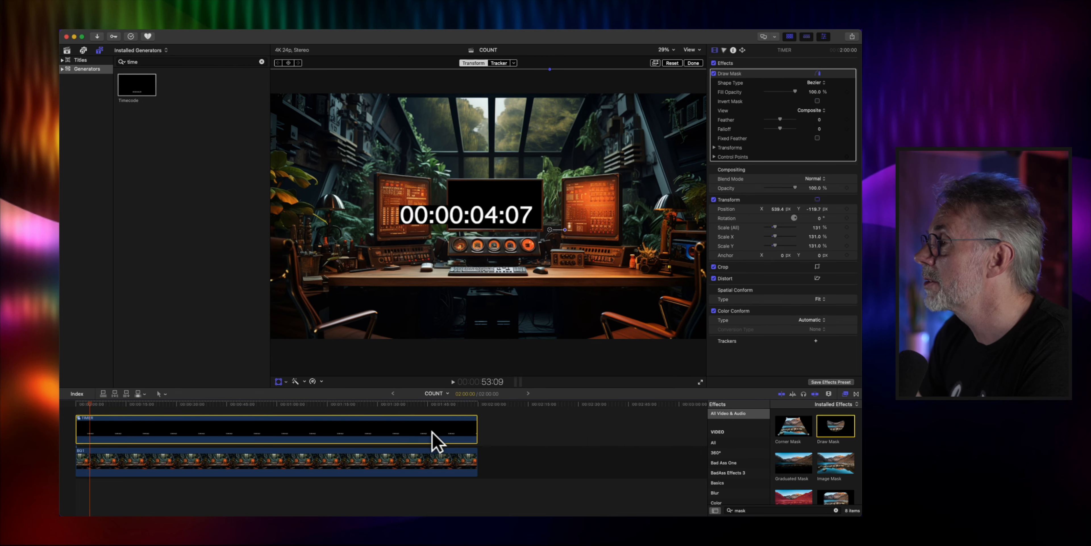
{"action": "left_click", "coordinate": [693, 63]}
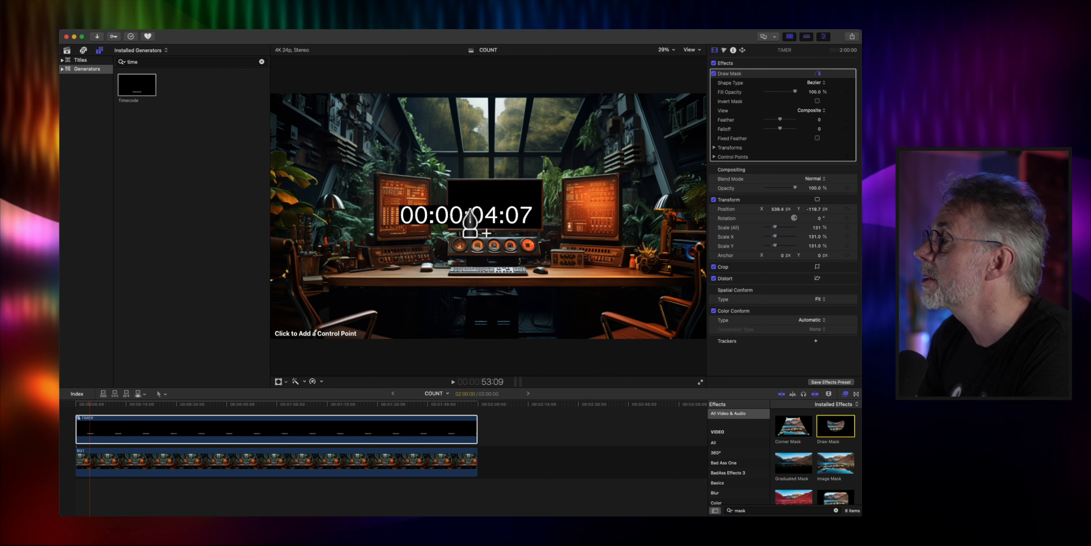
{"action": "left_click", "coordinate": [441, 409]}
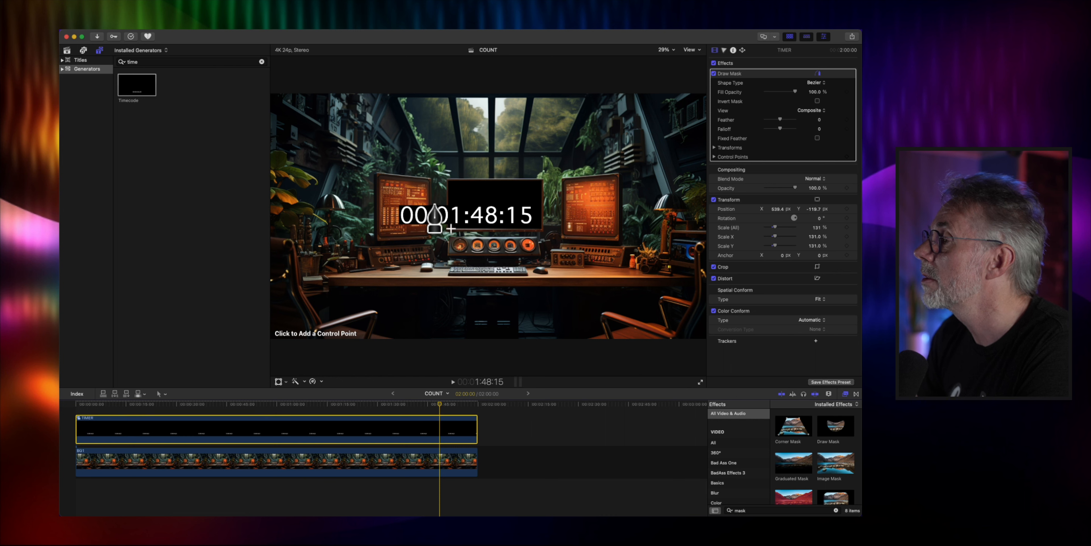
{"action": "left_click", "coordinate": [433, 205]}
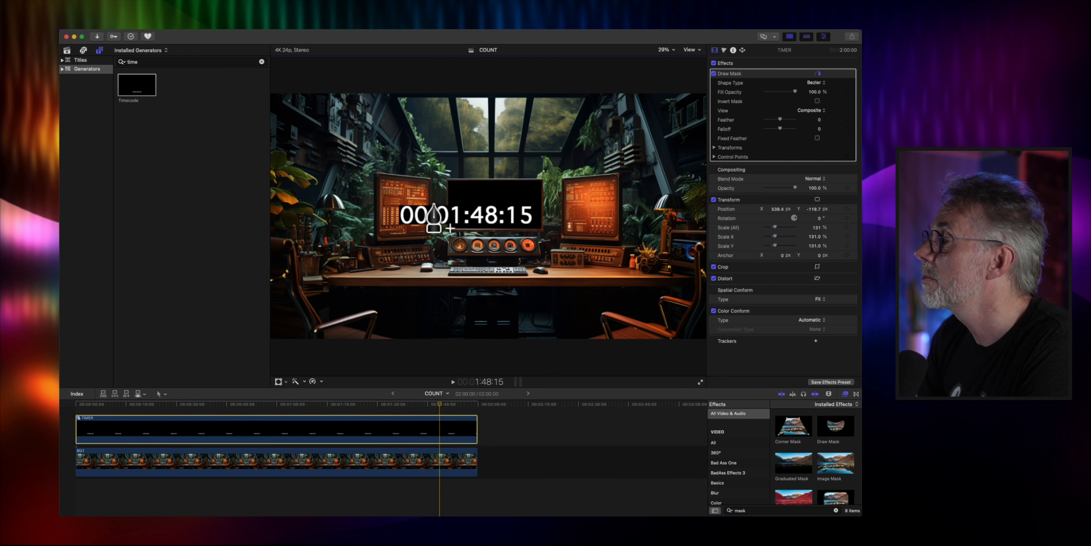
{"action": "left_click", "coordinate": [437, 228]}
{"action": "left_click", "coordinate": [501, 229]}
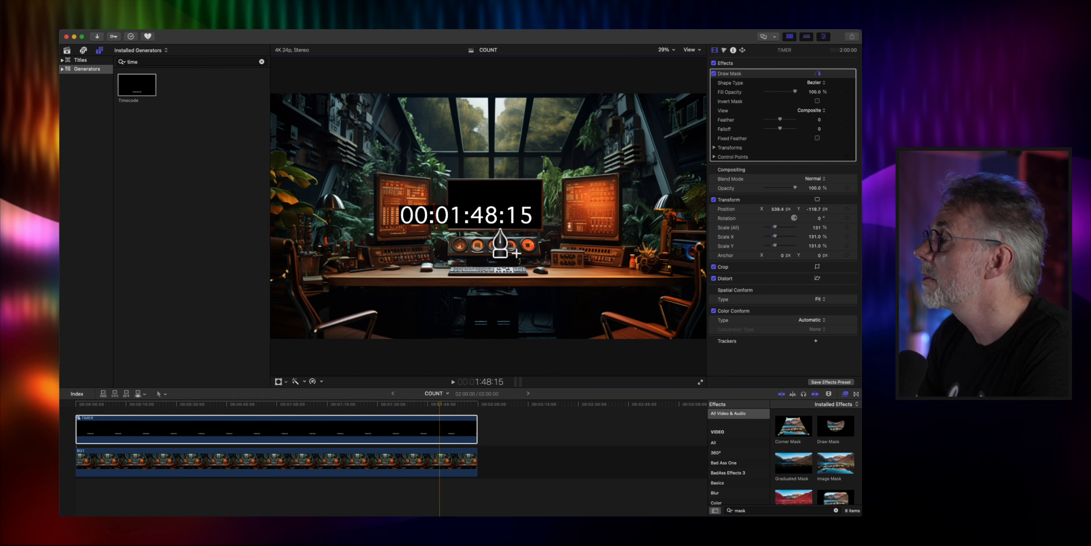
{"action": "left_click", "coordinate": [497, 204]}
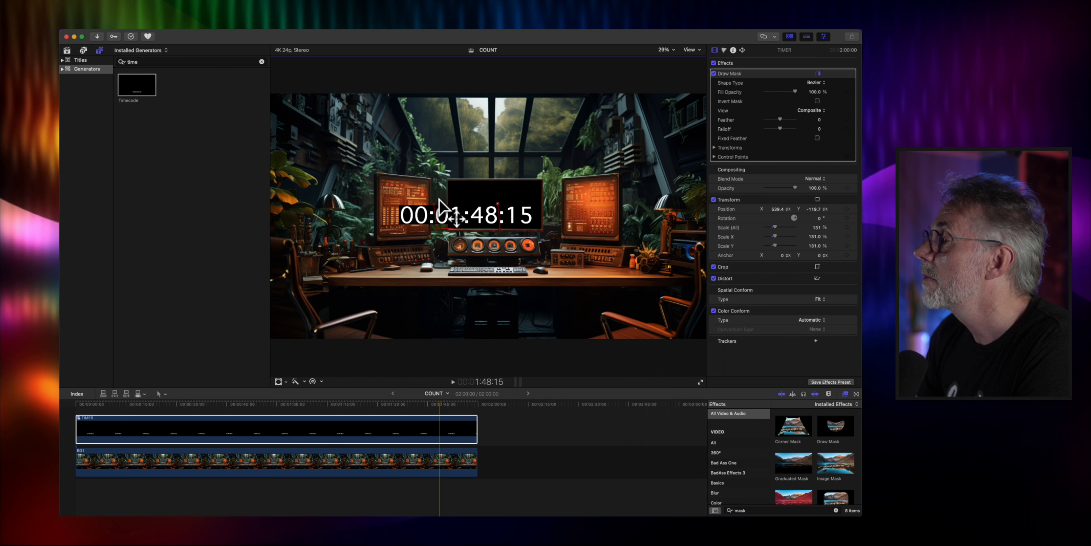
{"action": "left_click", "coordinate": [433, 205]}
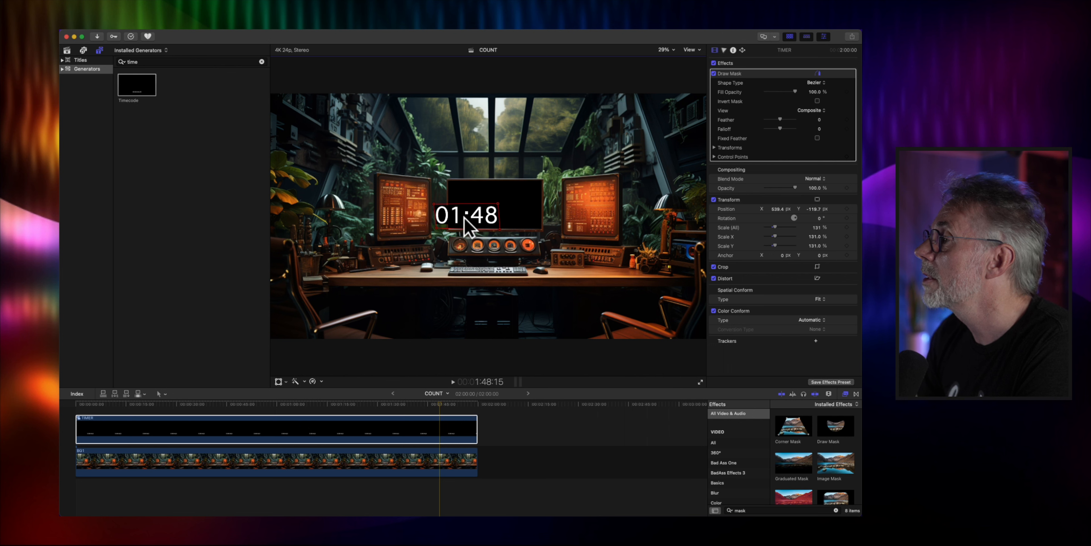
Transform the masked TIMER clip, shifting it horizontally so the minutes and seconds are centred on the central monitor screen
{"action": "left_click", "coordinate": [434, 430]}
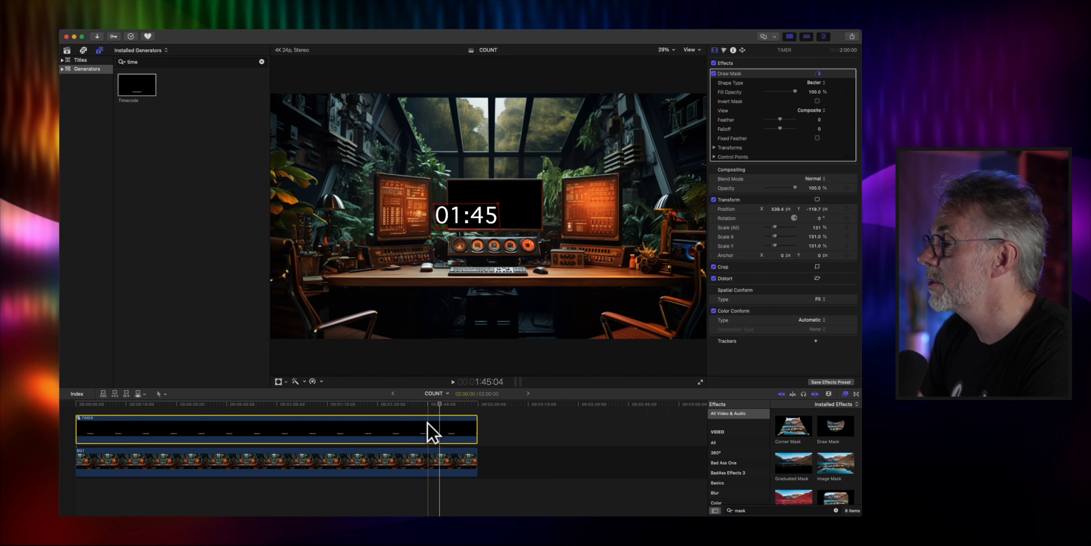
{"action": "left_click", "coordinate": [278, 381]}
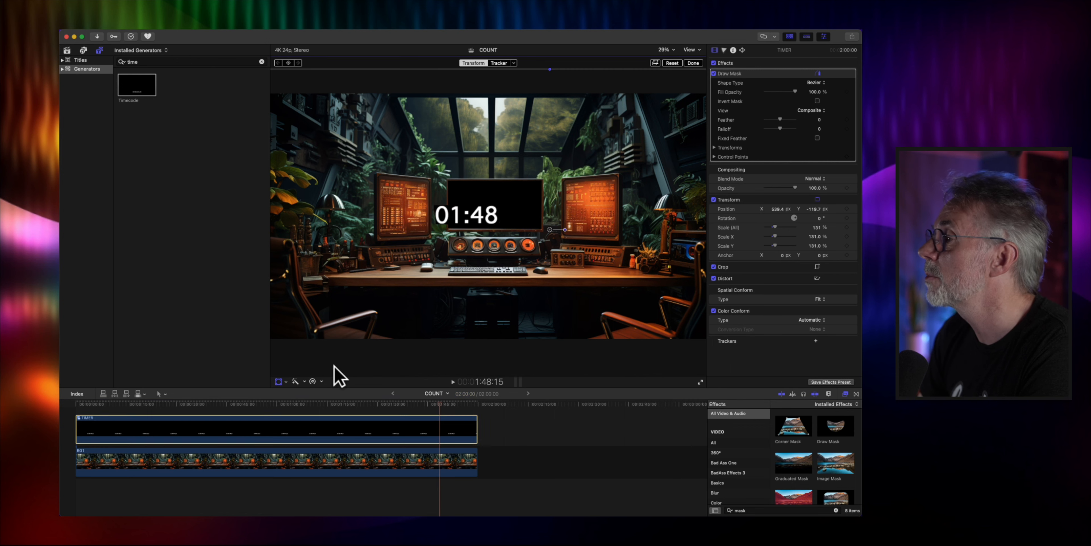
{"action": "left_click", "coordinate": [475, 217]}
{"action": "left_click_drag", "start_coordinate": [475, 216], "coordinate": [504, 217]}
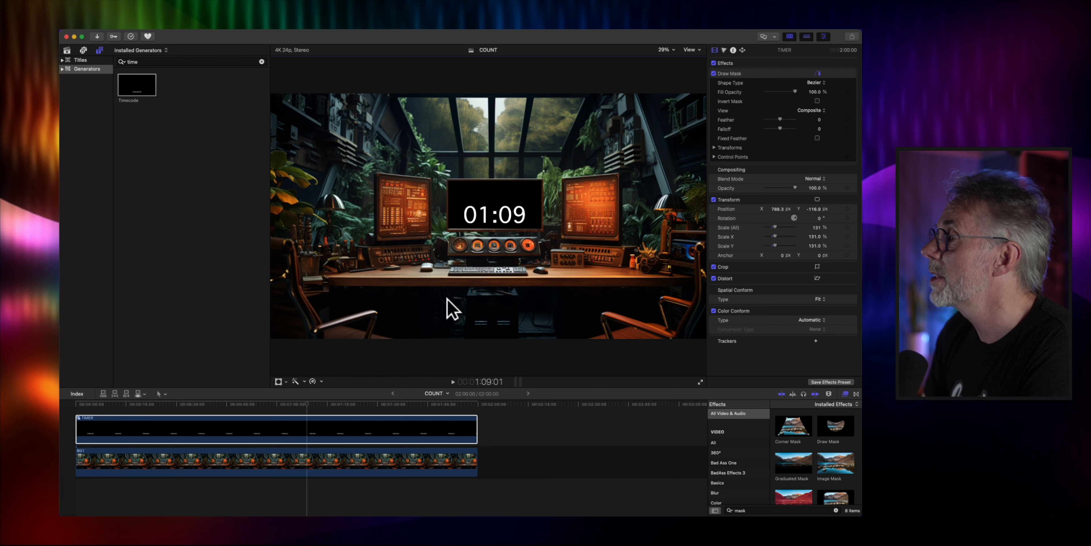
{"action": "left_click", "coordinate": [299, 417]}
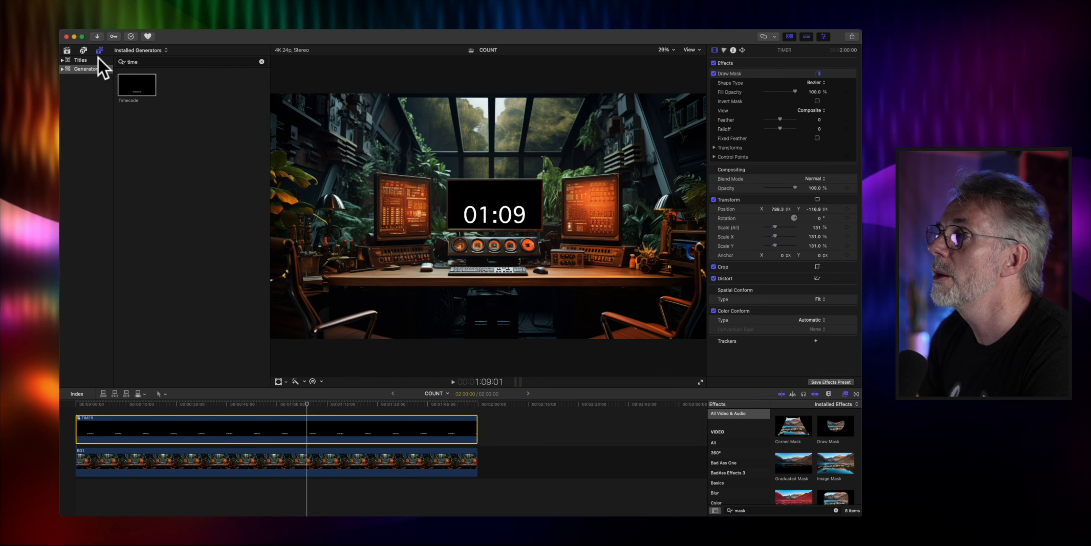
Search the titles for "basic" and place a Basic Title above the TIMER clip, spanning its full length
{"action": "left_click", "coordinate": [79, 60]}
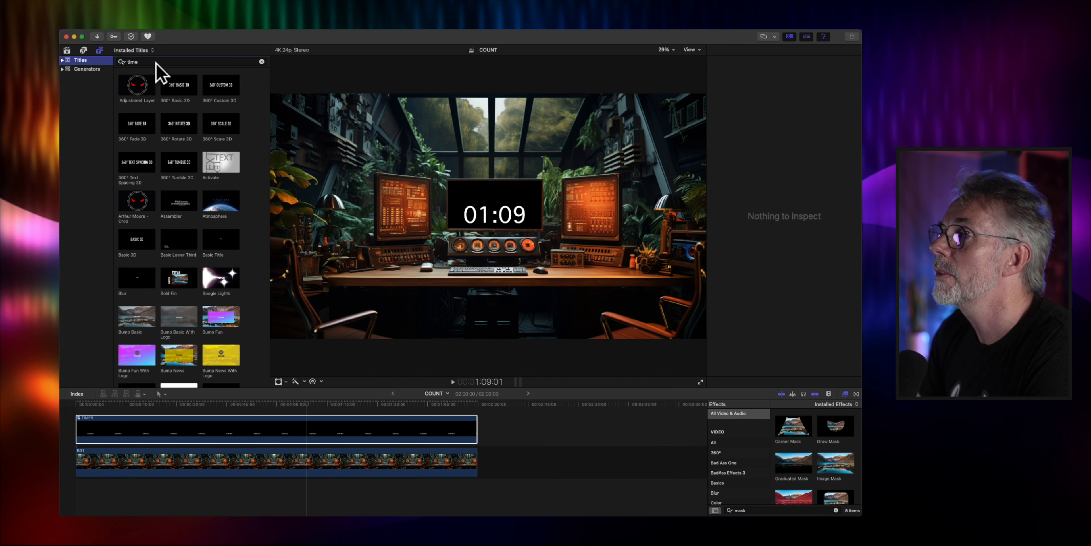
{"action": "left_click", "coordinate": [124, 62]}
{"action": "type", "text": "ba"}
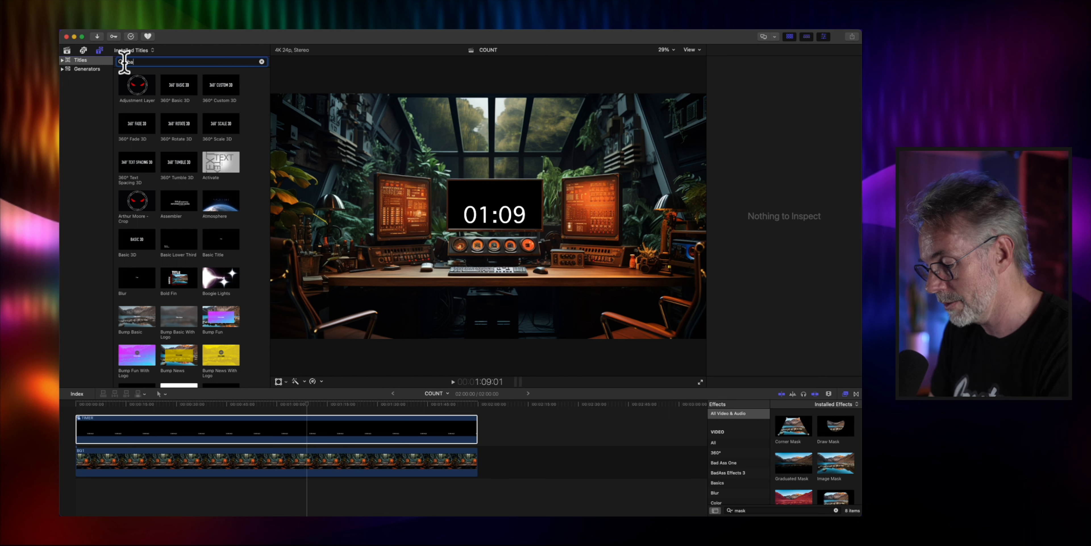
{"action": "type", "text": "sic"}
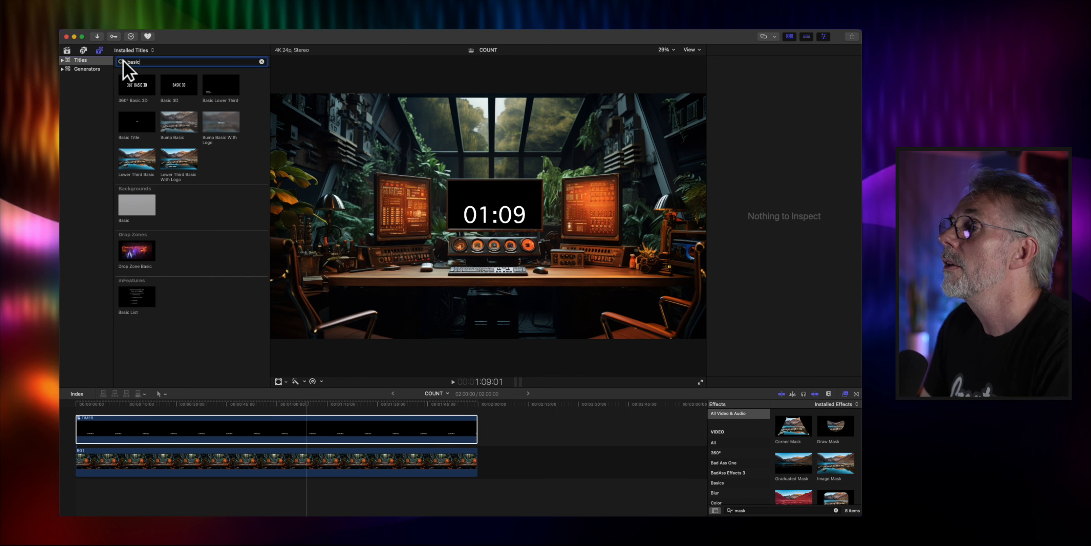
{"action": "left_click", "coordinate": [138, 120]}
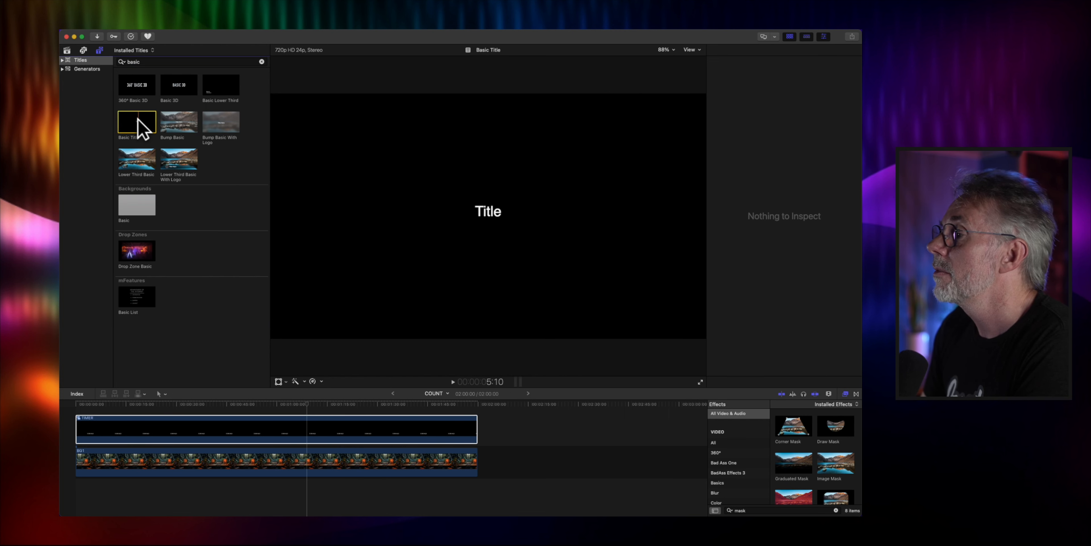
{"action": "left_click_drag", "start_coordinate": [137, 119], "coordinate": [474, 425]}
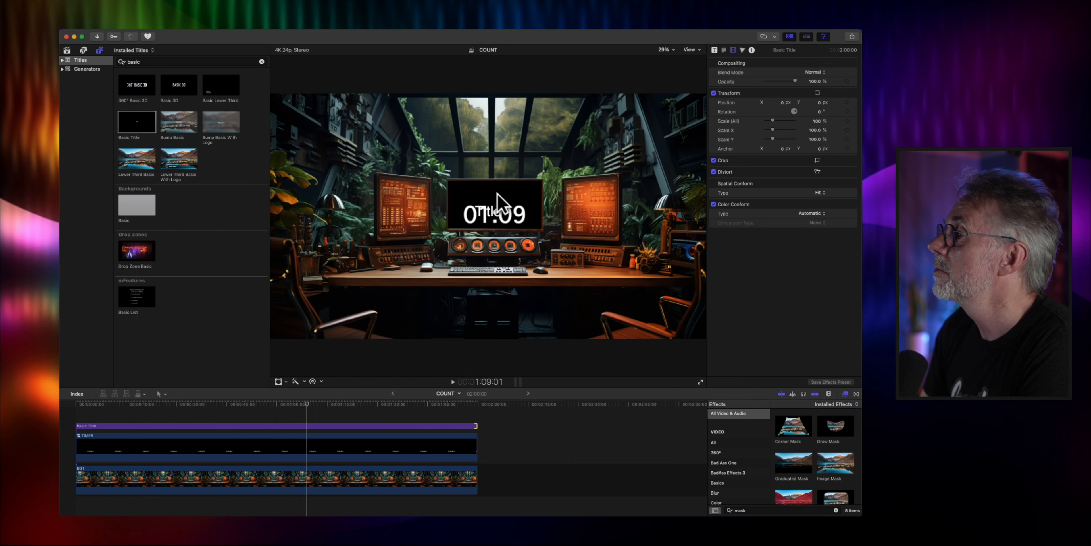
Move the title text above the timer digits on the central monitor and change its text to STARTING IN
{"action": "left_click", "coordinate": [264, 424]}
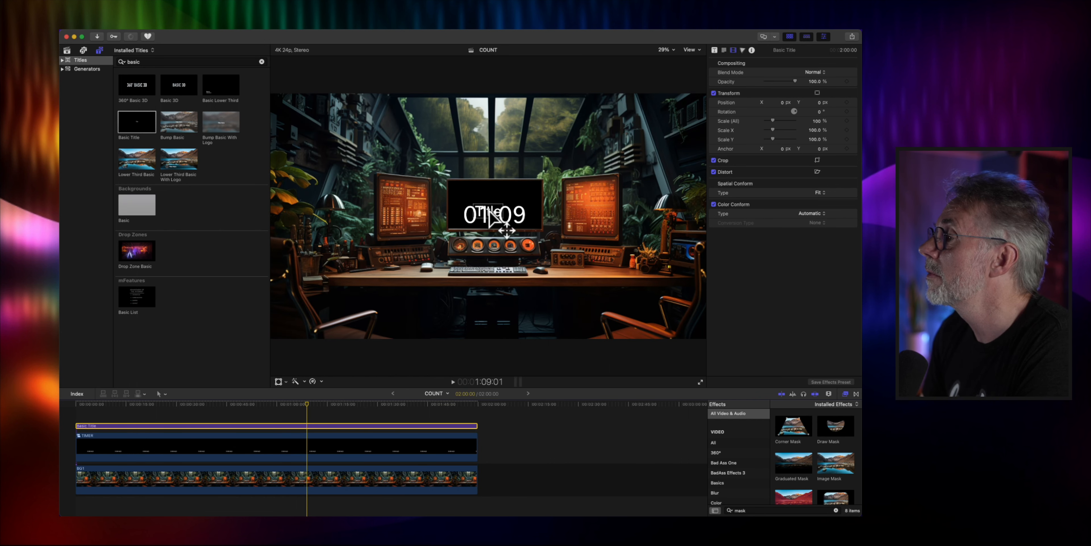
{"action": "left_click_drag", "start_coordinate": [495, 208], "coordinate": [496, 199]}
{"action": "double_click", "coordinate": [496, 198]}
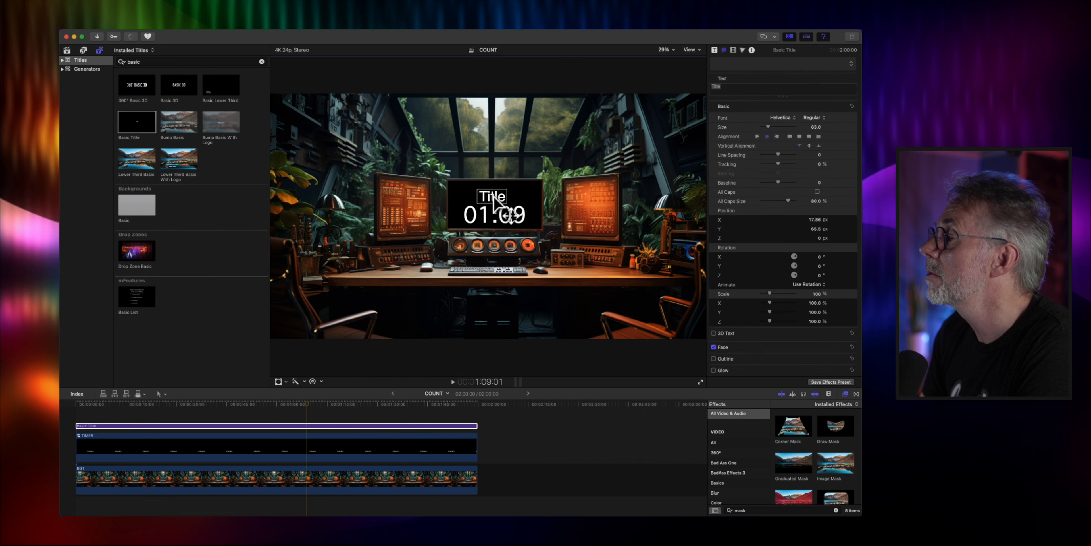
{"action": "type", "text": "STARTIN"}
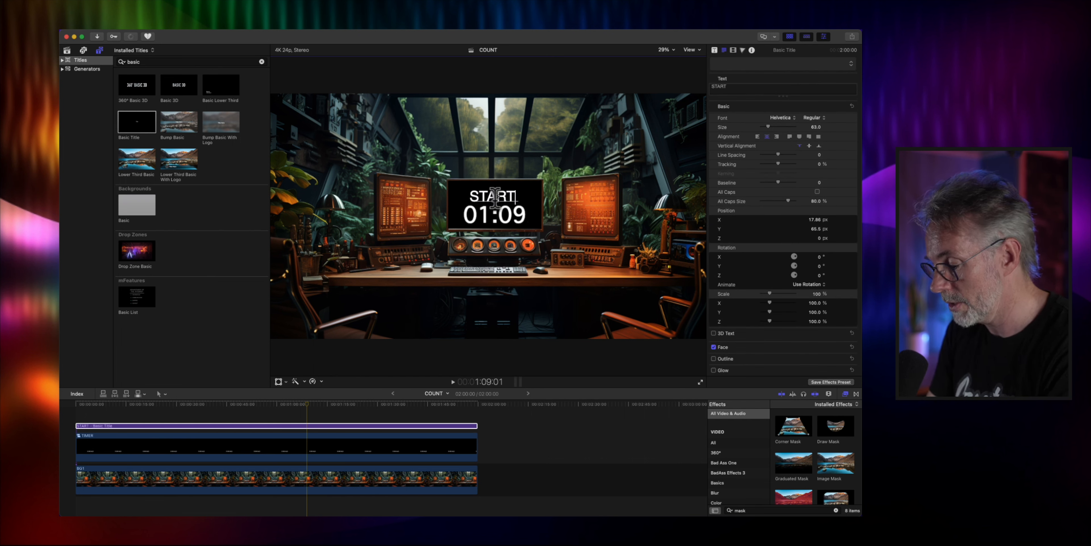
{"action": "type", "text": "G IN"}
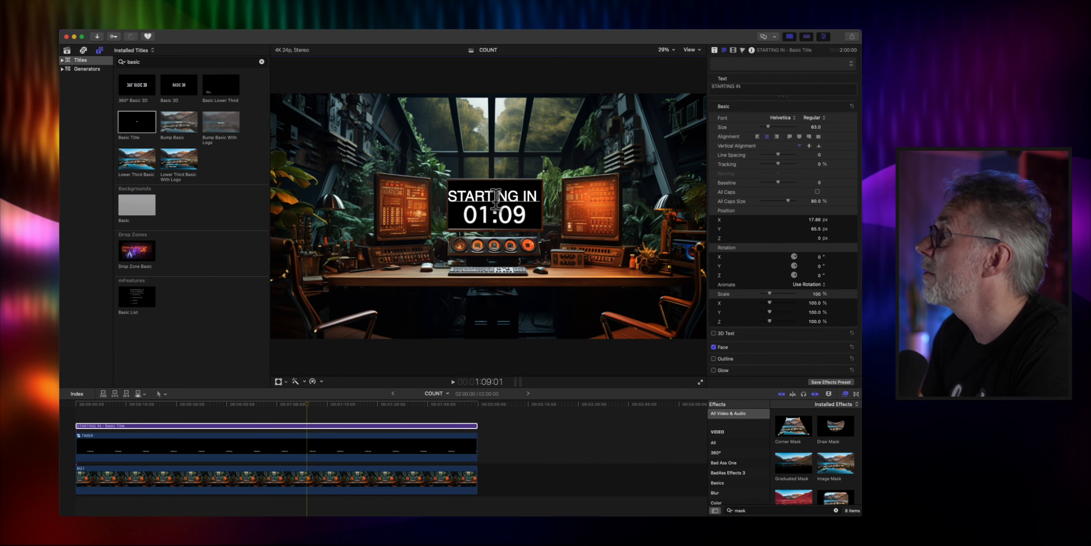
Set the STARTING IN title's font to Bangers and its size to 70, and nudge it into place above the digits
{"action": "left_click", "coordinate": [782, 118]}
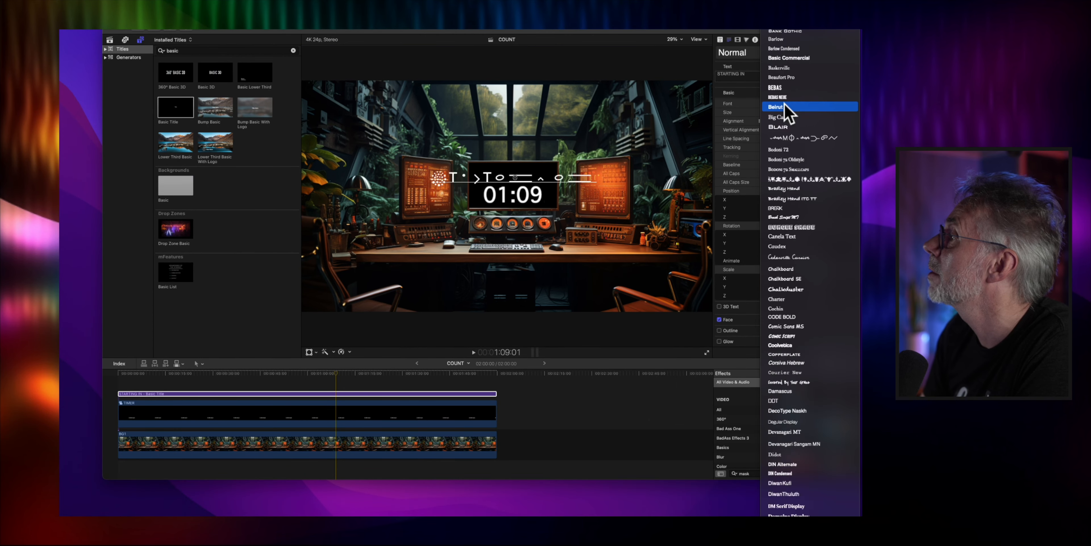
{"action": "scroll", "coordinate": [806, 203], "scroll_direction": "down", "scroll_amount": 2}
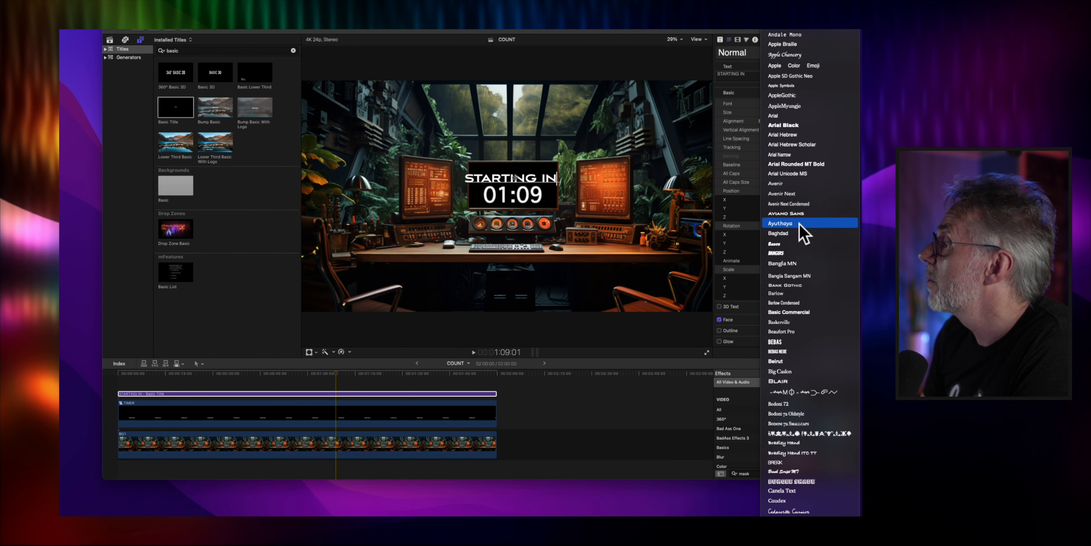
{"action": "left_click", "coordinate": [793, 252]}
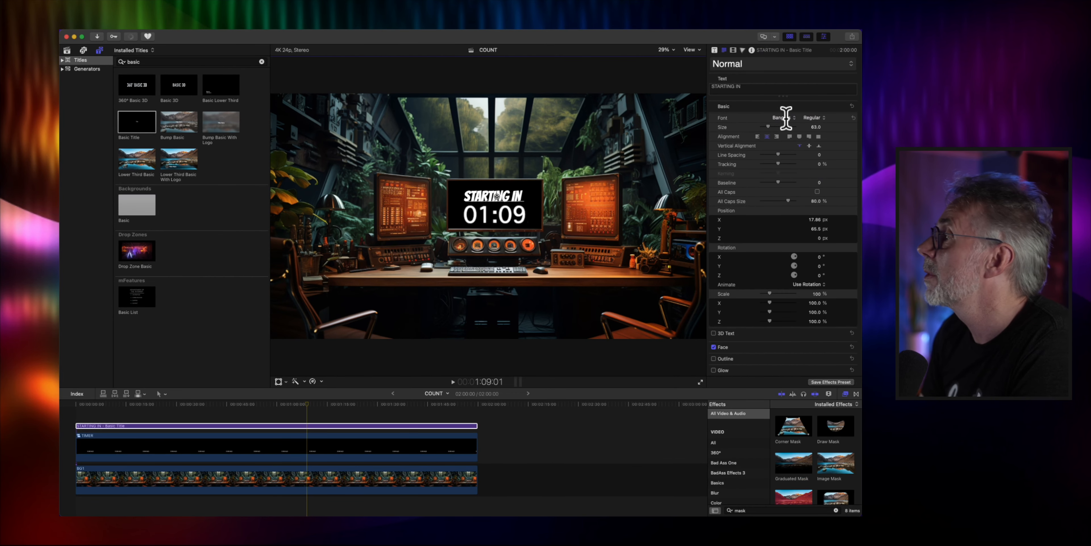
{"action": "left_click", "coordinate": [768, 126]}
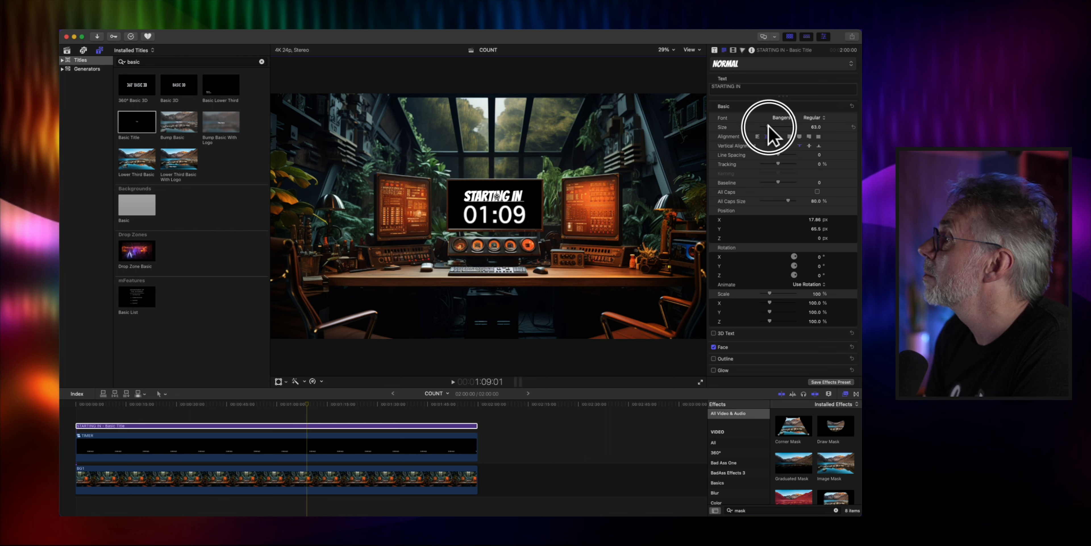
{"action": "left_click_drag", "start_coordinate": [768, 127], "coordinate": [769, 127]}
{"action": "left_click_drag", "start_coordinate": [497, 197], "coordinate": [498, 196]}
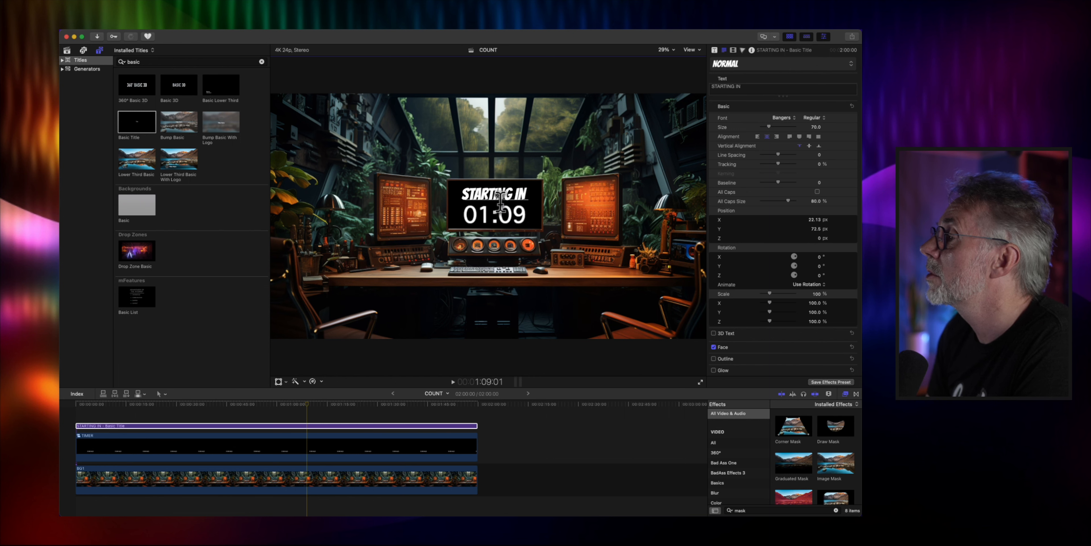
{"action": "left_click", "coordinate": [519, 445]}
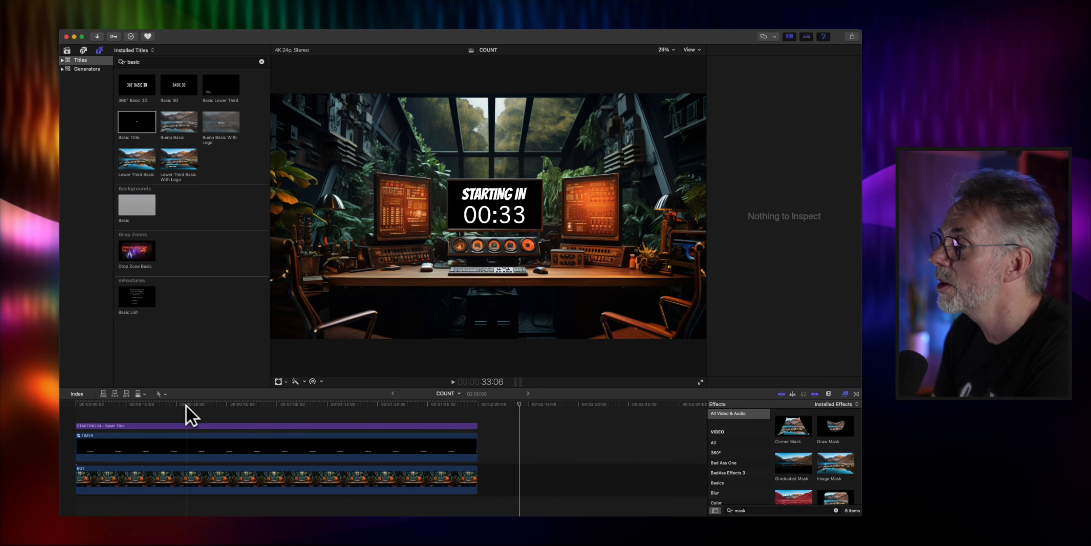
Reverse the TIMER clip so it counts down, and bring the playhead back to the start of the timeline
{"action": "left_click", "coordinate": [208, 446]}
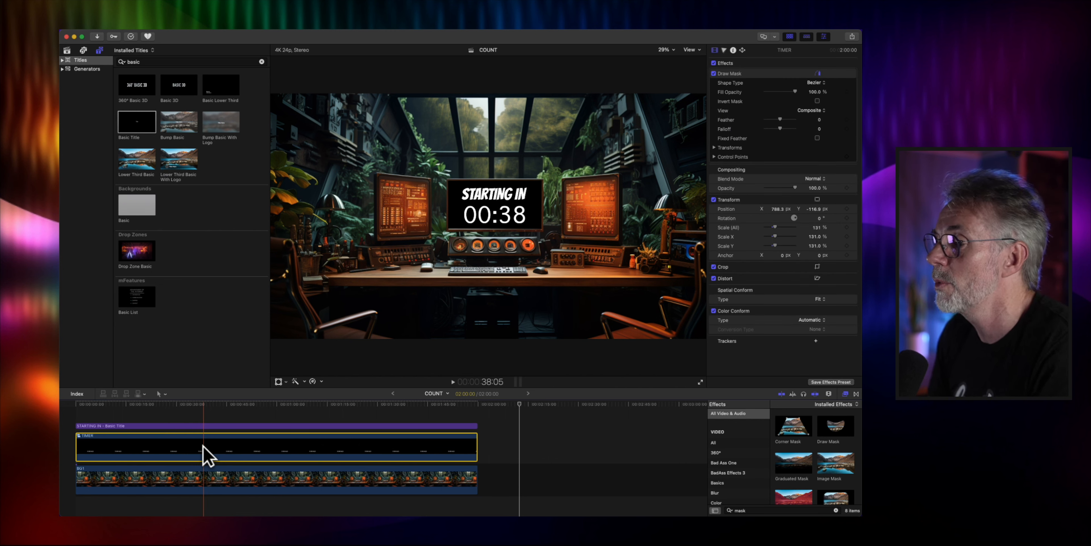
{"action": "left_click", "coordinate": [320, 383]}
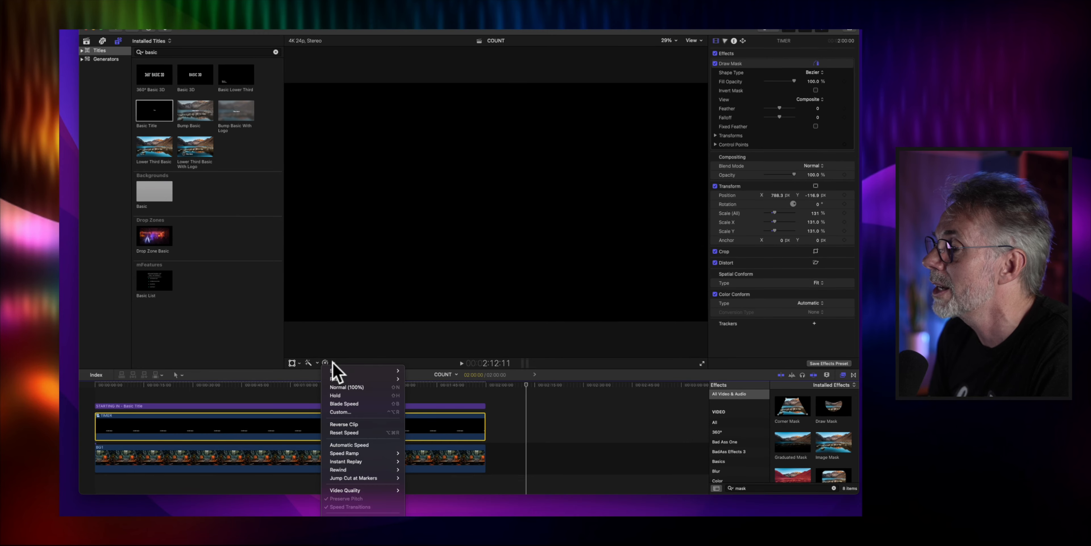
{"action": "left_click", "coordinate": [345, 424]}
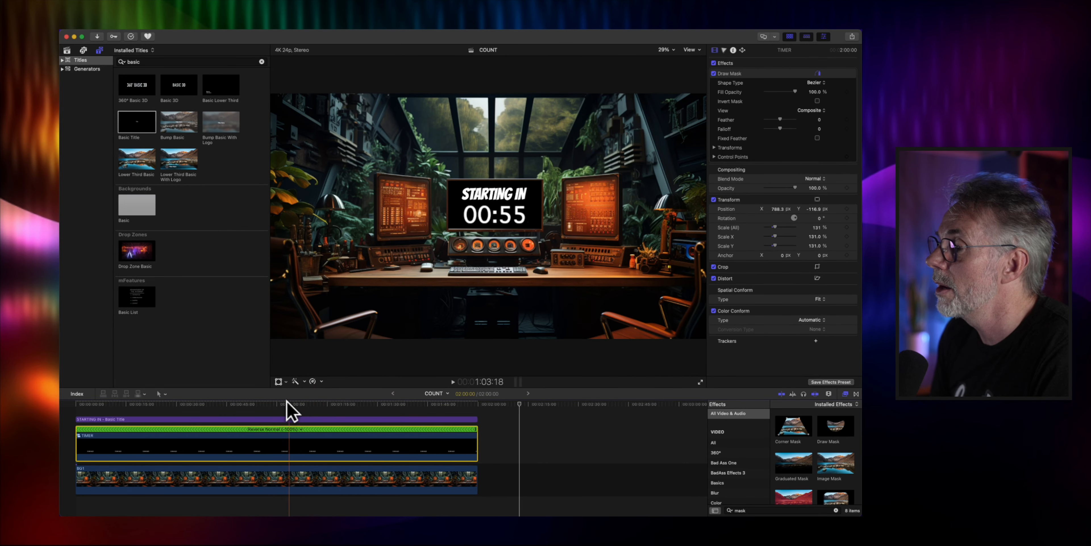
{"action": "left_click_drag", "start_coordinate": [271, 406], "coordinate": [75, 416]}
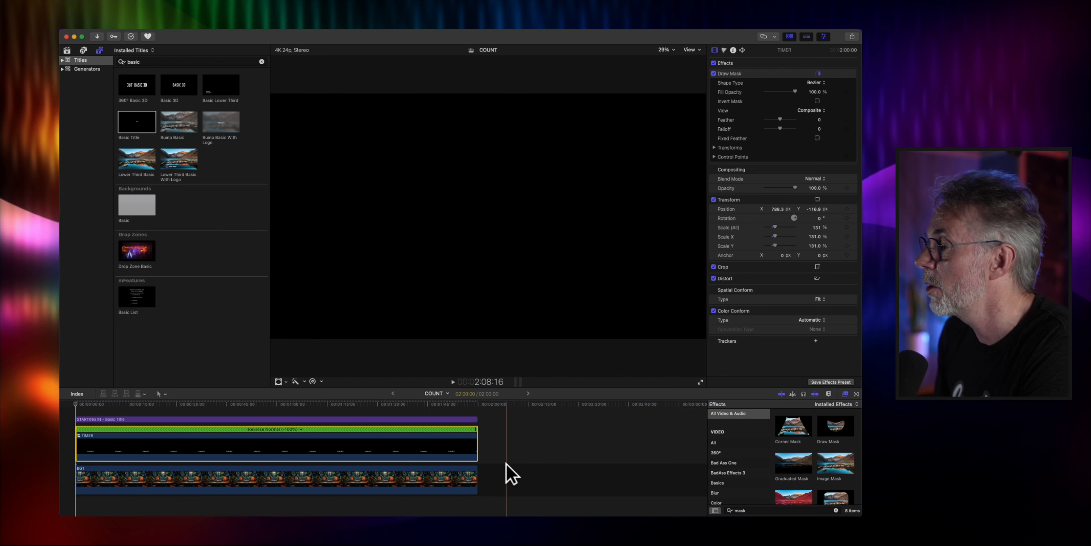
Combine all the timeline clips into one compound clip named COUNT ALL in the 12-07-2023 event
{"action": "left_click", "coordinate": [493, 440]}
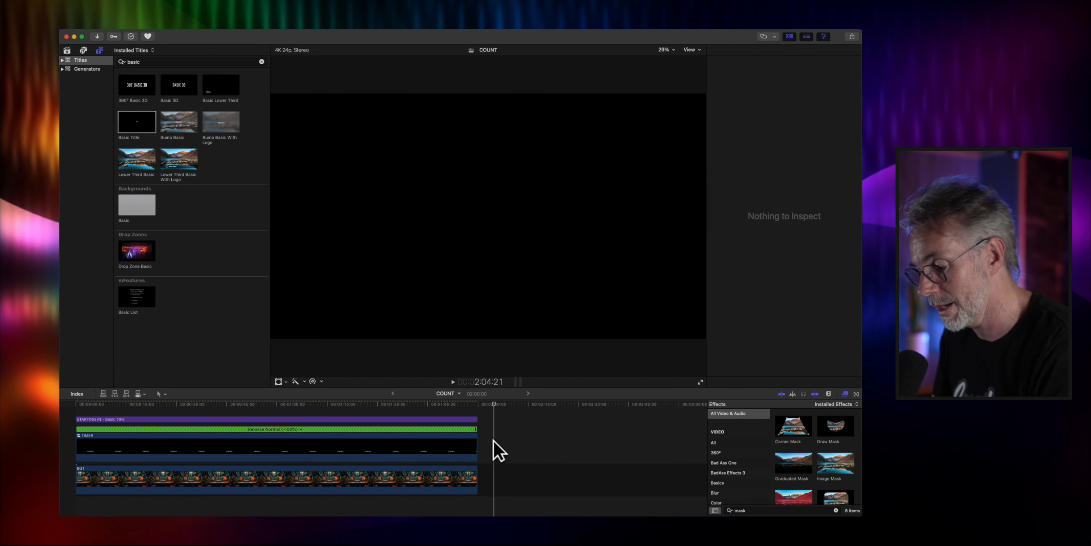
{"action": "key", "text": "super+a"}
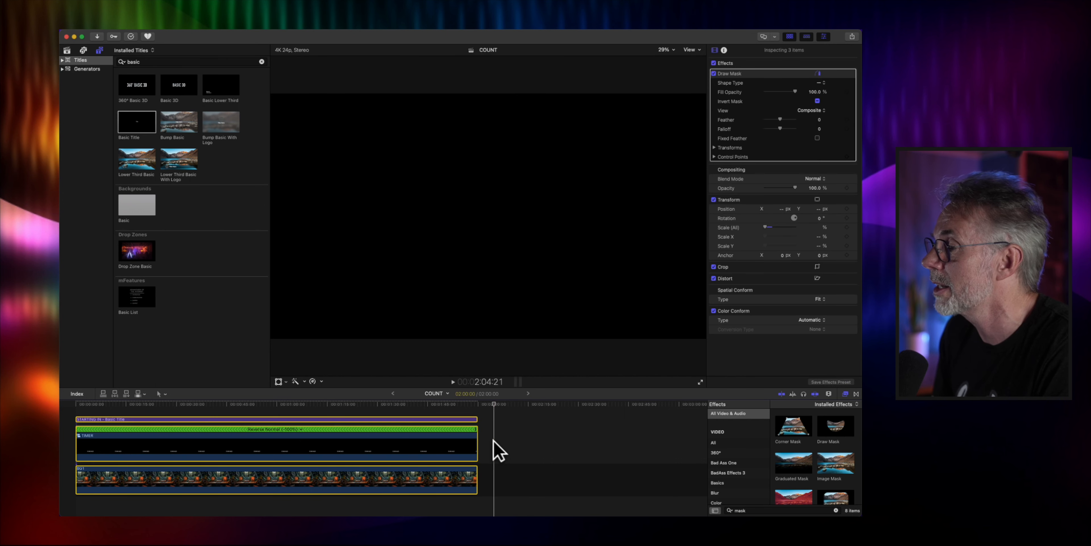
{"action": "right_click", "coordinate": [458, 451]}
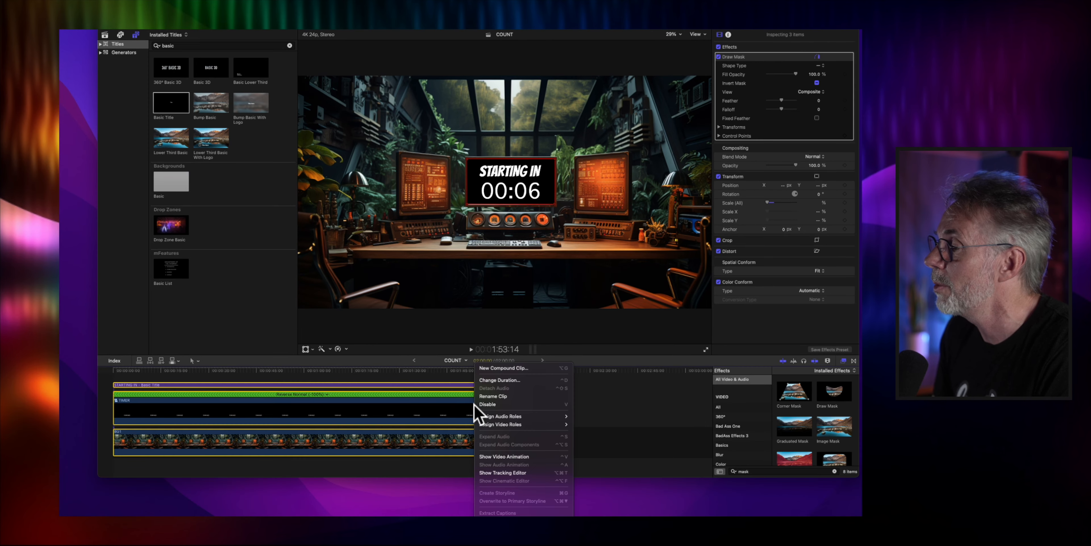
{"action": "left_click", "coordinate": [513, 369]}
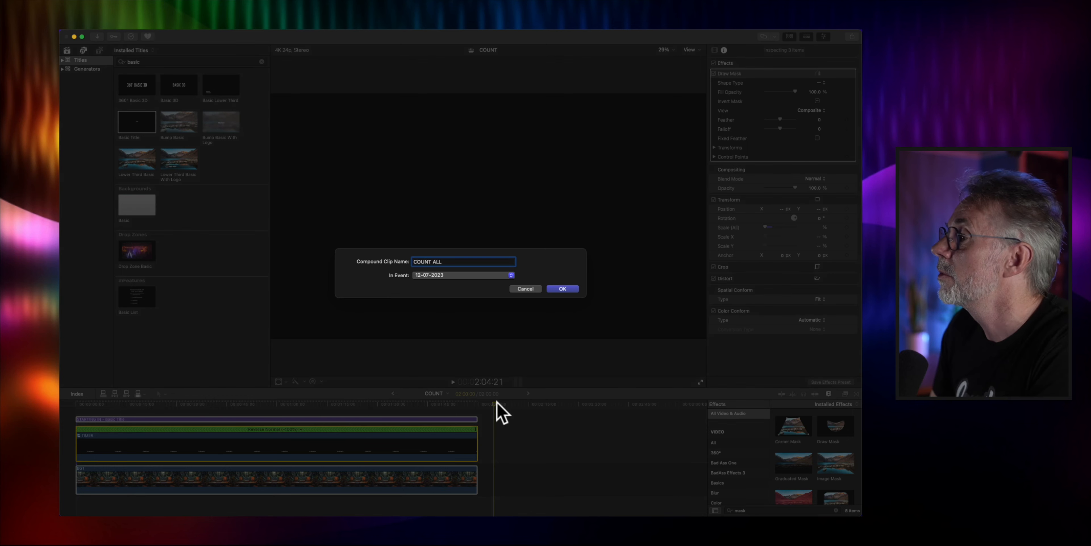
{"action": "type", "text": "COUNT ALL"}
{"action": "left_click", "coordinate": [564, 289]}
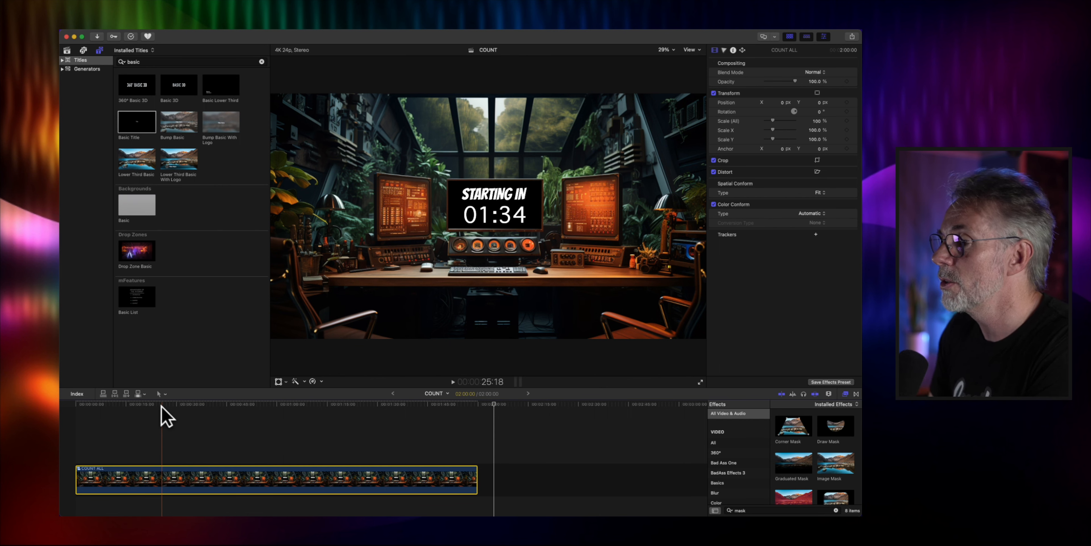
Keyframe COUNT ALL's Scale (All) from 100% at the start of the clip to about 204% at its end, and play back the zoom
{"action": "left_click_drag", "start_coordinate": [115, 405], "coordinate": [74, 404]}
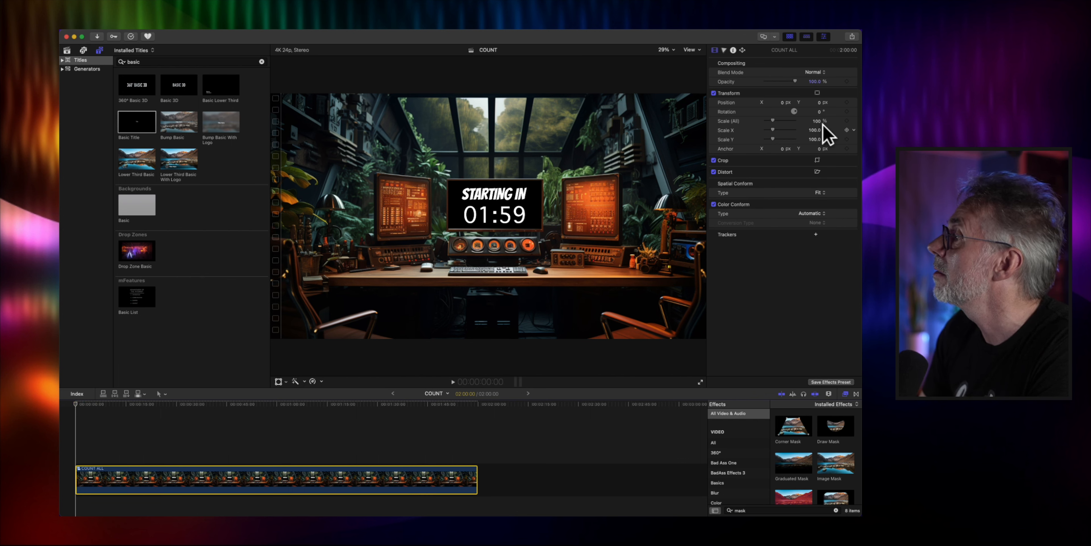
{"action": "left_click", "coordinate": [846, 120]}
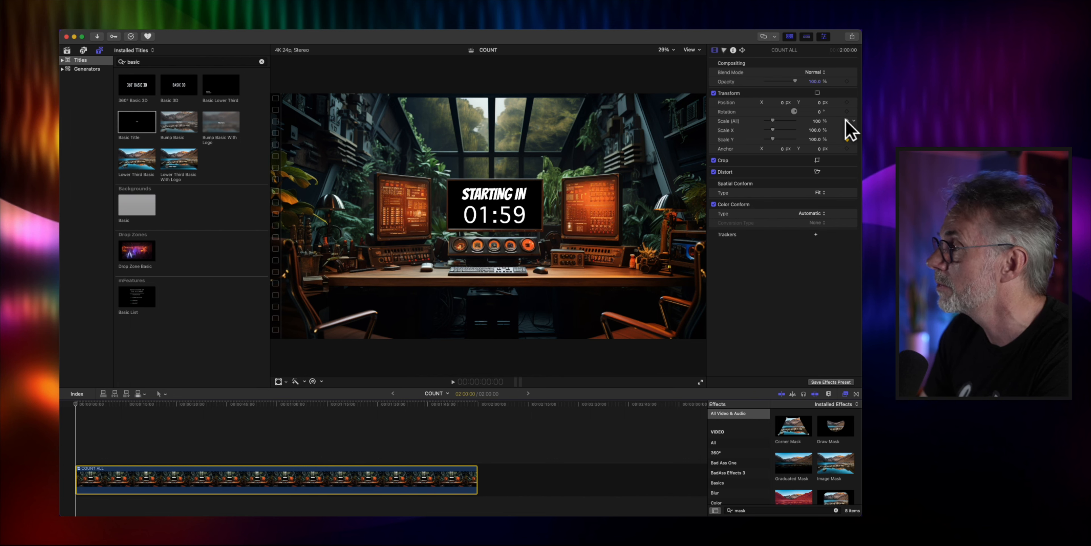
{"action": "left_click", "coordinate": [172, 403]}
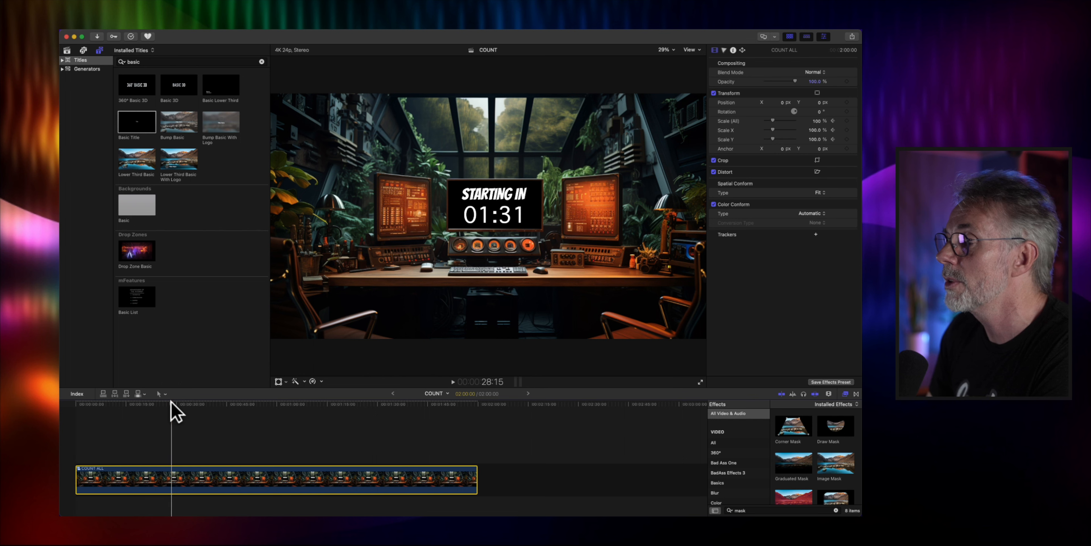
{"action": "key", "text": "Up"}
{"action": "key", "text": "Down"}
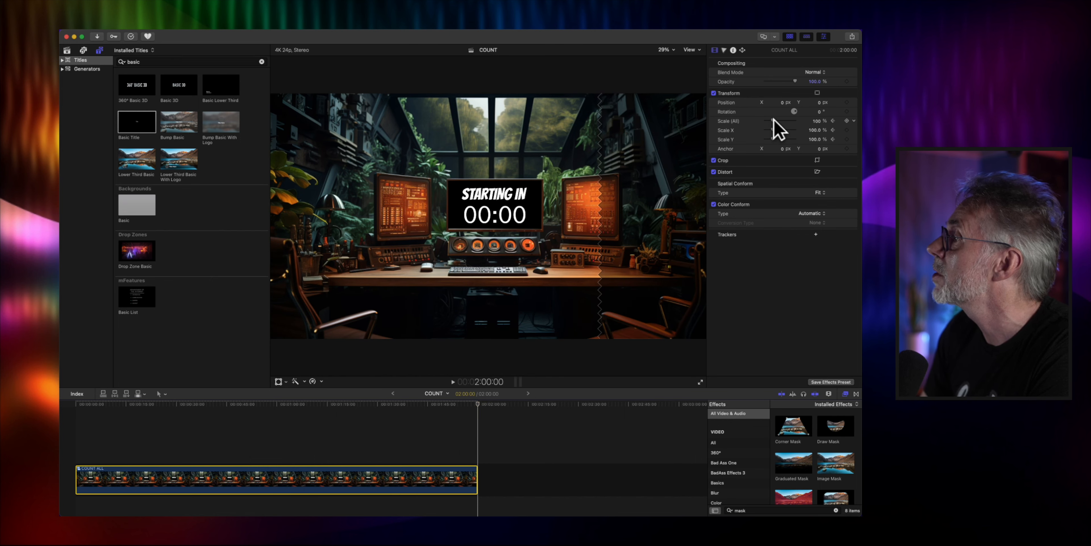
{"action": "left_click_drag", "start_coordinate": [774, 120], "coordinate": [782, 120]}
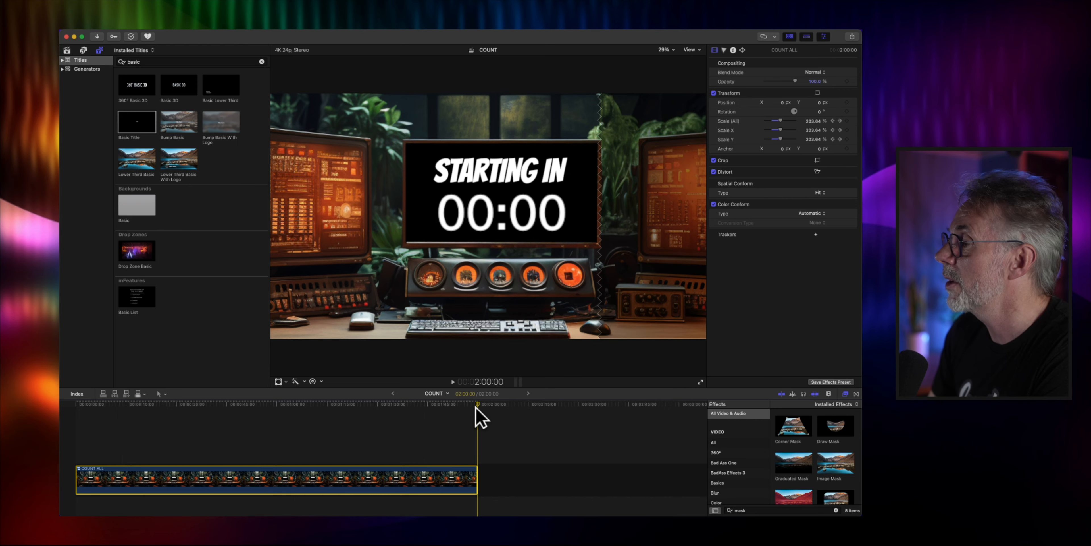
{"action": "left_click_drag", "start_coordinate": [477, 404], "coordinate": [78, 416]}
{"action": "key", "text": "space"}
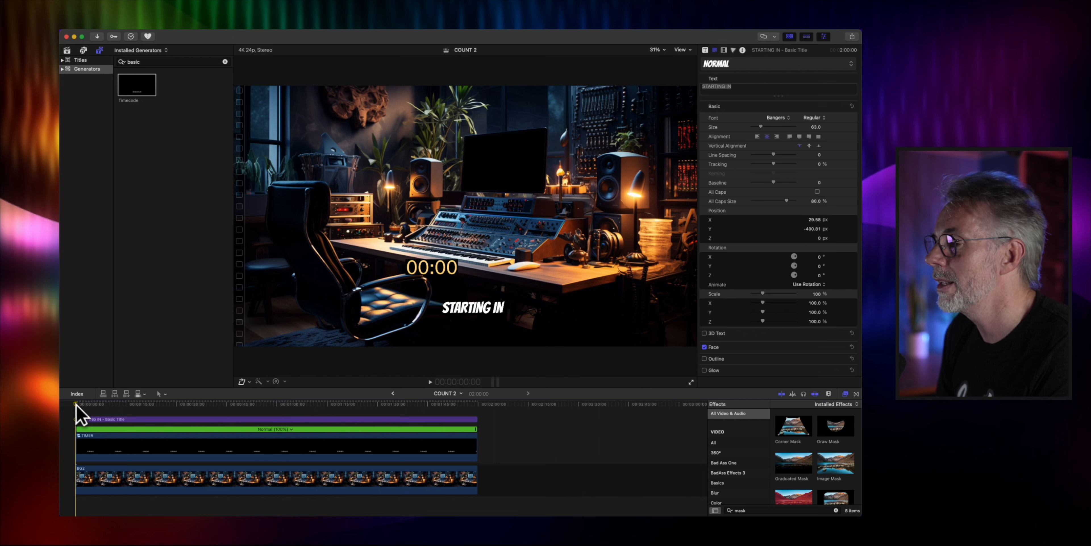
{"action": "left_click", "coordinate": [271, 444]}
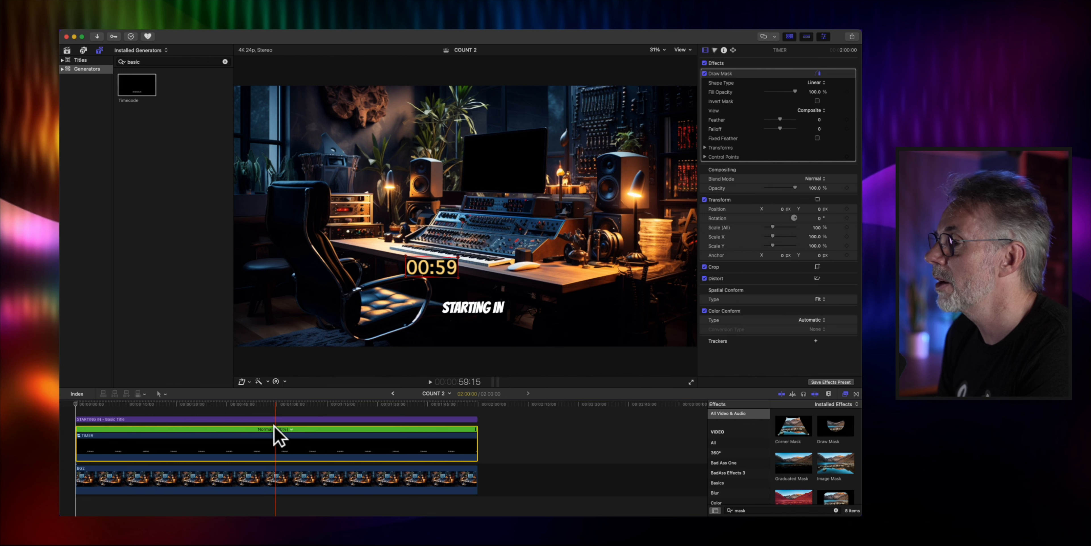
{"action": "left_click", "coordinate": [255, 418]}
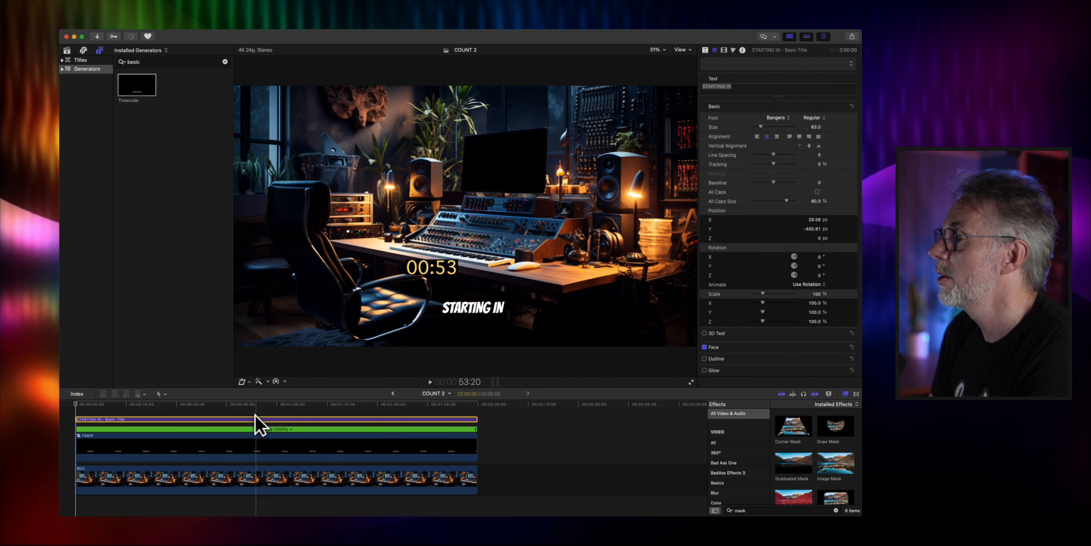
{"action": "left_click_drag", "start_coordinate": [254, 403], "coordinate": [78, 405]}
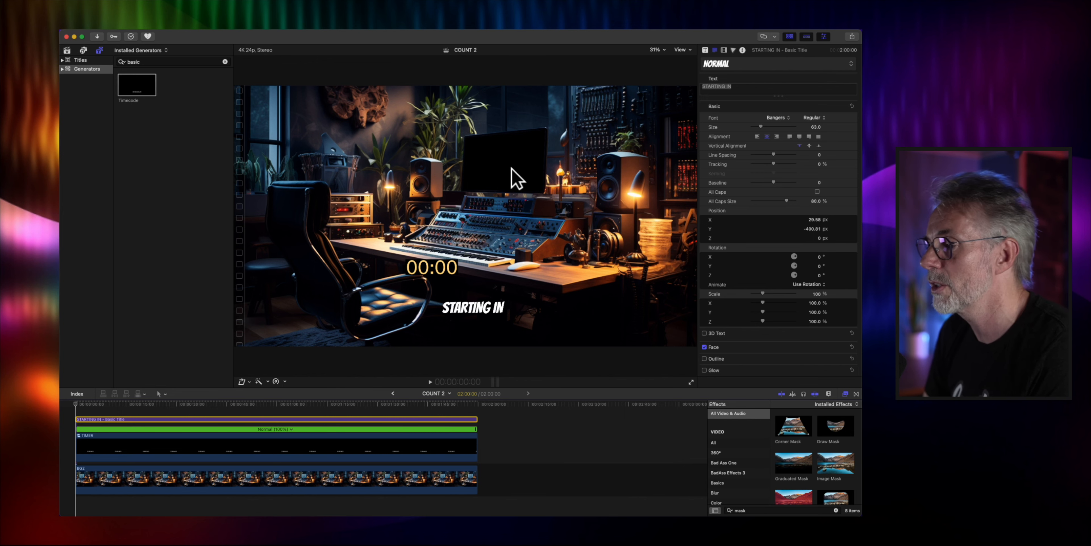
Distort the TIMER clip in the COUNT 2 project by moving its four corners inward so the digits match the monitor's perspective
{"action": "left_click", "coordinate": [243, 442]}
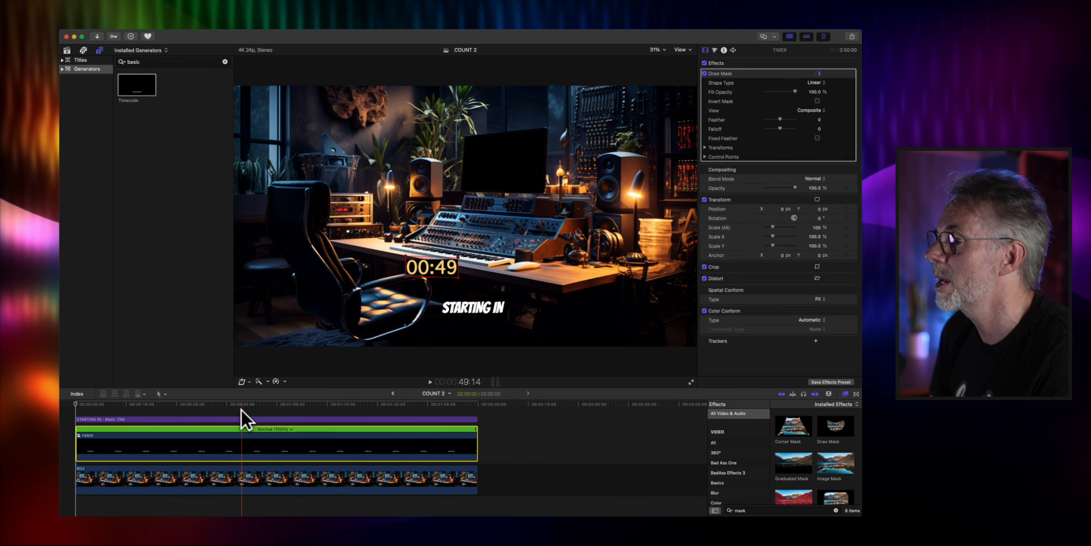
{"action": "key", "text": "Home"}
{"action": "left_click", "coordinate": [242, 381]}
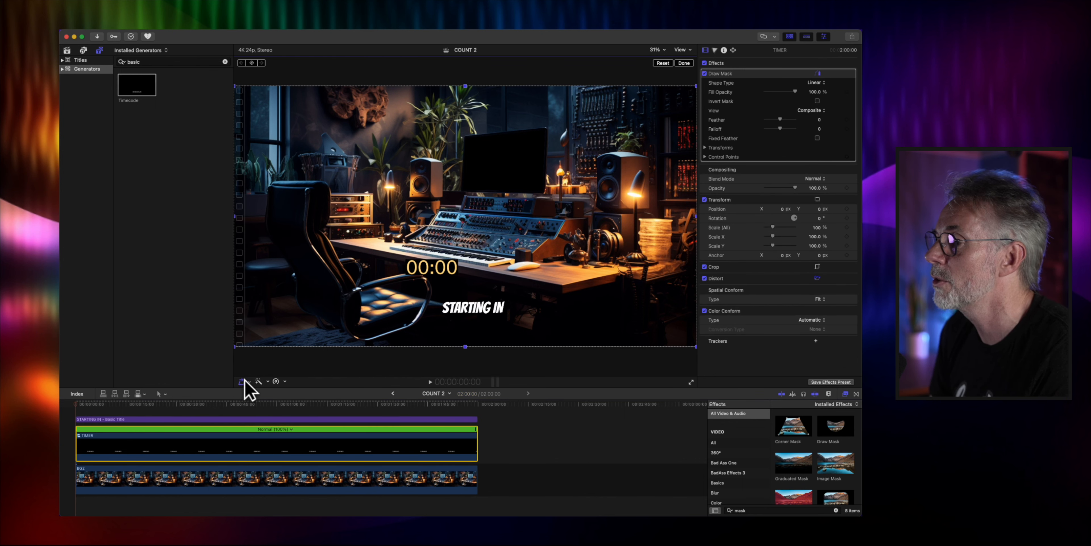
{"action": "left_click", "coordinate": [249, 381]}
{"action": "left_click", "coordinate": [262, 410]}
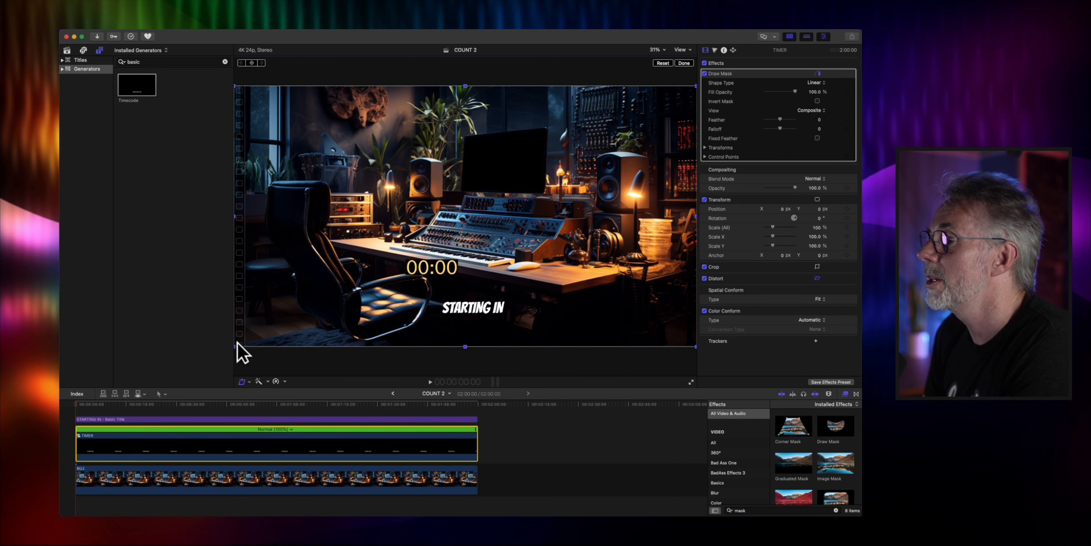
{"action": "mouse_move", "coordinate": [235, 347]}
{"action": "left_mouse_down"}
{"action": "mouse_move", "coordinate": [251, 348]}
{"action": "mouse_move", "coordinate": [242, 343]}
{"action": "left_mouse_up"}
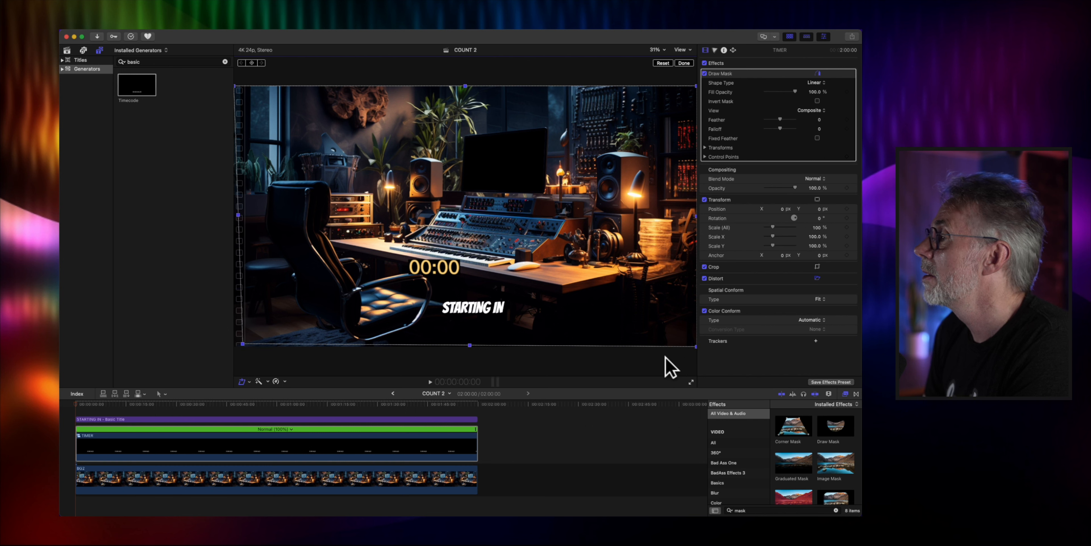
{"action": "left_click_drag", "start_coordinate": [694, 346], "coordinate": [626, 344]}
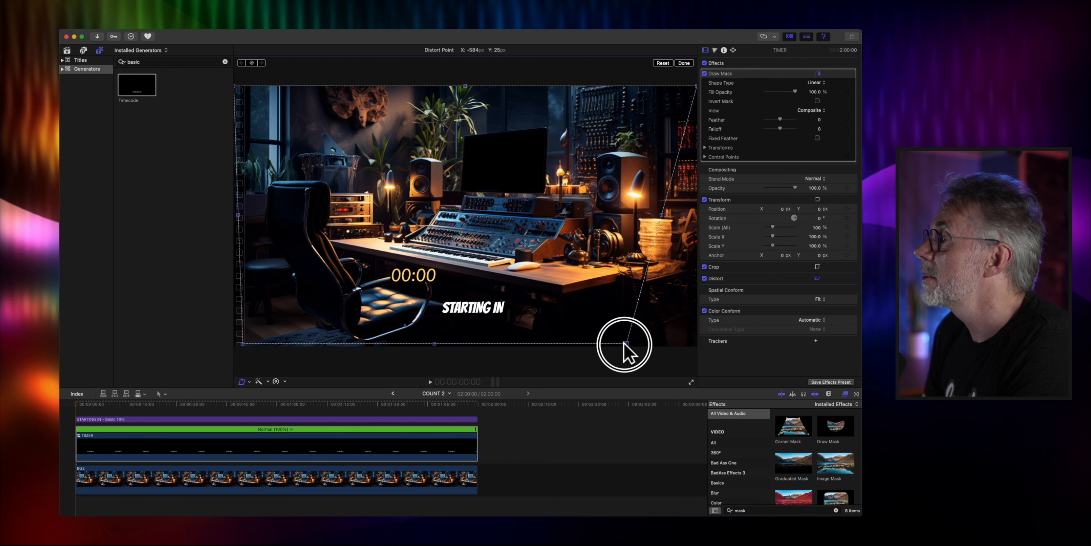
{"action": "left_click_drag", "start_coordinate": [695, 87], "coordinate": [648, 84]}
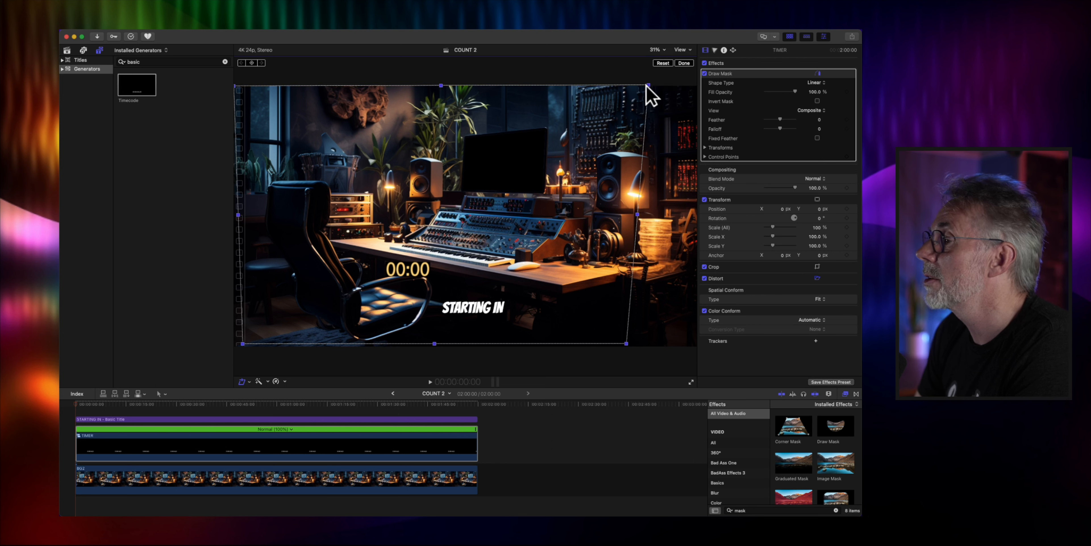
{"action": "left_click_drag", "start_coordinate": [236, 84], "coordinate": [271, 86]}
{"action": "left_click_drag", "start_coordinate": [243, 344], "coordinate": [255, 339]}
Move the distorted timer digits onto the black monitor above the mixing desk and place the playhead at 1:06:12
{"action": "left_click_drag", "start_coordinate": [427, 271], "coordinate": [504, 182]}
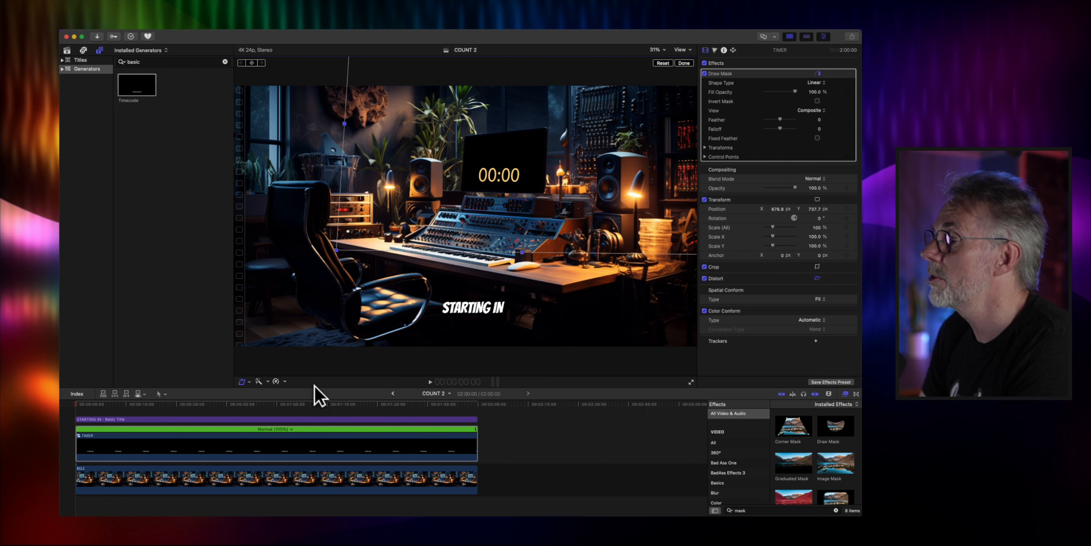
{"action": "mouse_move", "coordinate": [315, 399]}
{"action": "left_mouse_down"}
{"action": "mouse_move", "coordinate": [195, 398]}
{"action": "mouse_move", "coordinate": [298, 398]}
{"action": "left_mouse_up"}
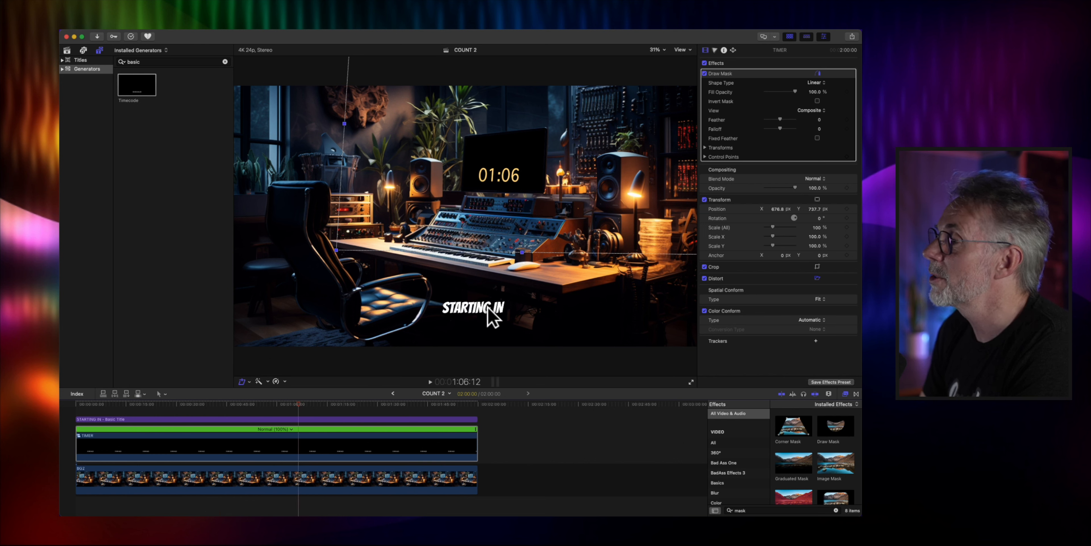
{"action": "left_click", "coordinate": [354, 446]}
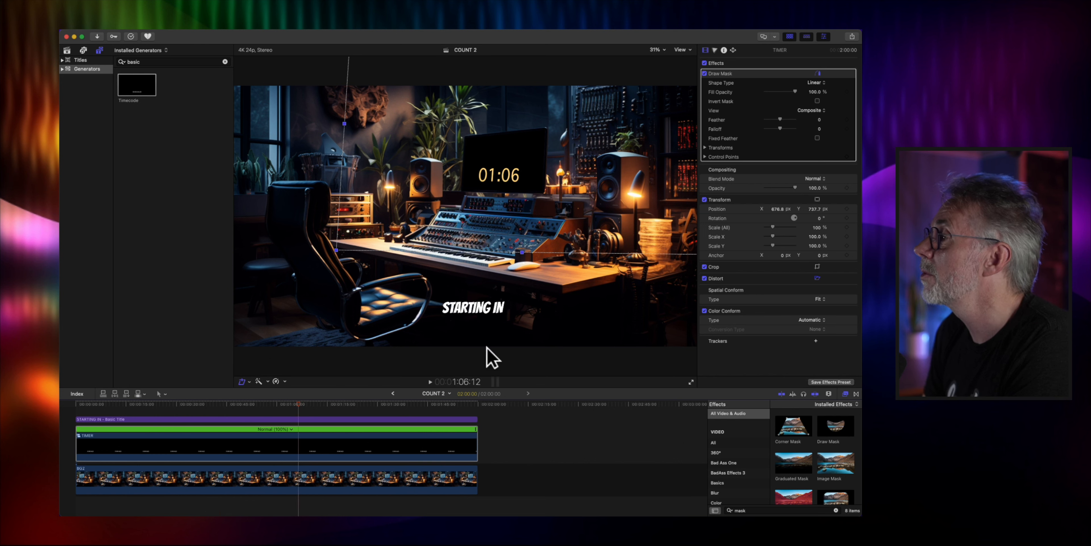
Distort the STARTING IN title by pulling its four corners inward to match the monitor's perspective
{"action": "left_click", "coordinate": [379, 419]}
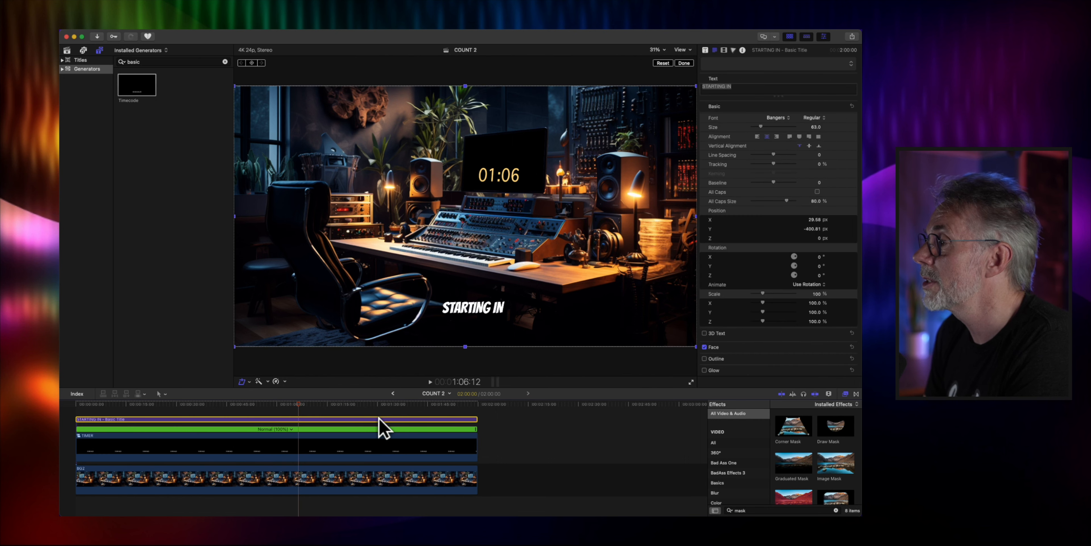
{"action": "left_click", "coordinate": [684, 63]}
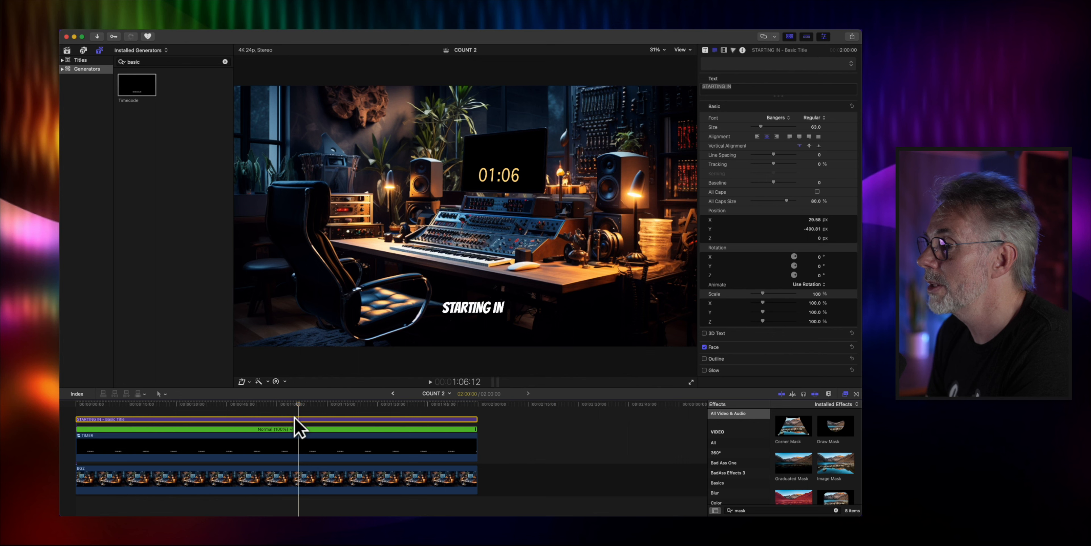
{"action": "left_click", "coordinate": [241, 381]}
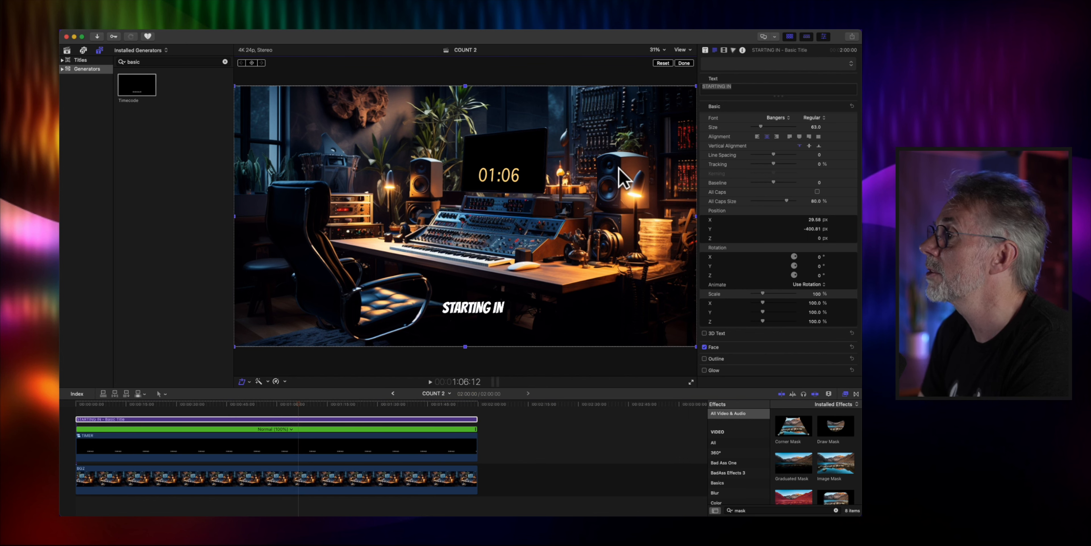
{"action": "left_click_drag", "start_coordinate": [695, 346], "coordinate": [659, 343]}
{"action": "left_click_drag", "start_coordinate": [694, 83], "coordinate": [678, 85]}
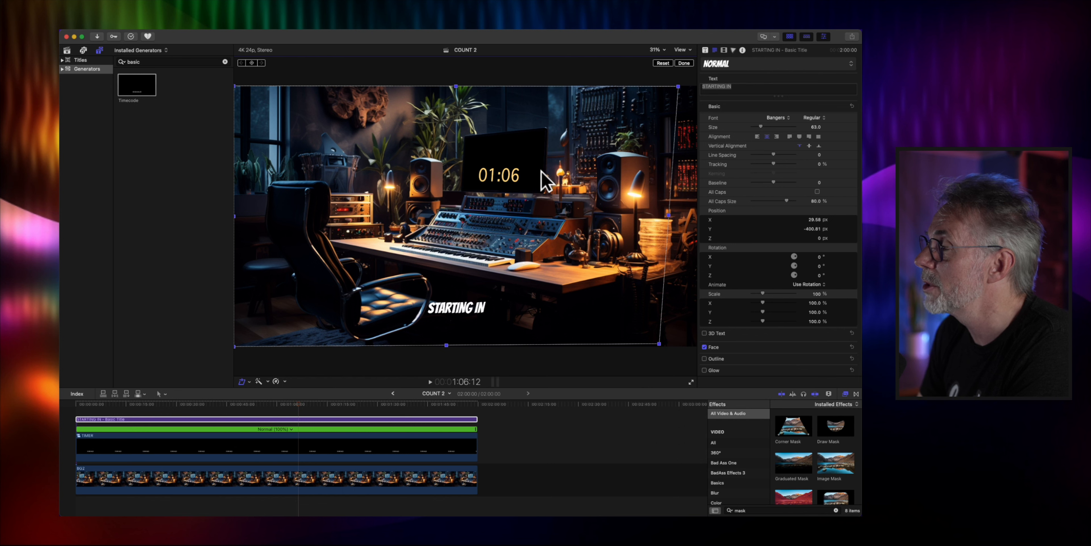
{"action": "left_click_drag", "start_coordinate": [235, 85], "coordinate": [255, 86]}
{"action": "left_click_drag", "start_coordinate": [235, 345], "coordinate": [303, 346]}
{"action": "left_click_drag", "start_coordinate": [256, 86], "coordinate": [315, 87]}
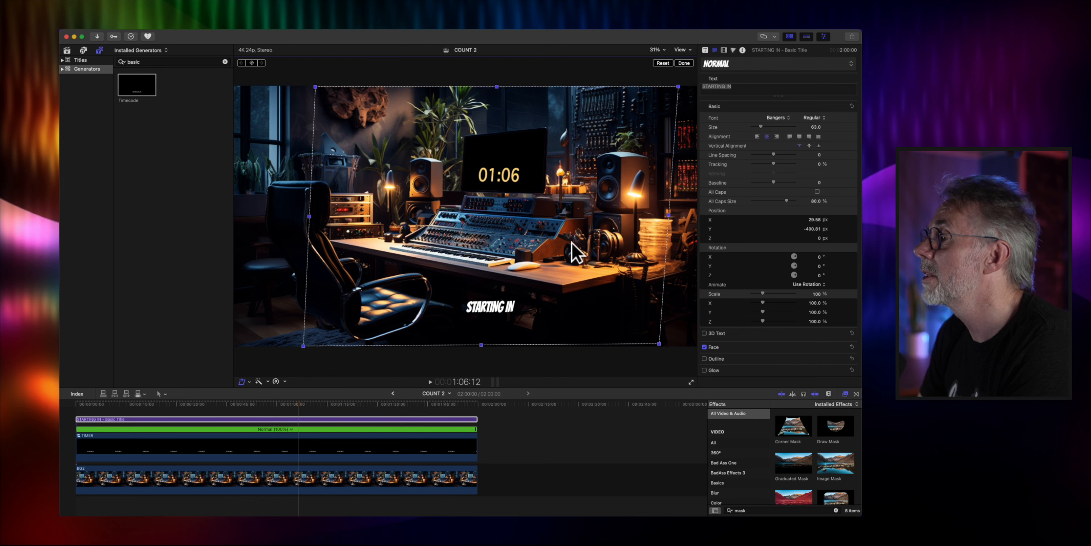
Move the STARTING IN title above the timer digits on the monitor, fine-tune its lower corners and position, and finish distorting
{"action": "left_click_drag", "start_coordinate": [513, 318], "coordinate": [524, 164]}
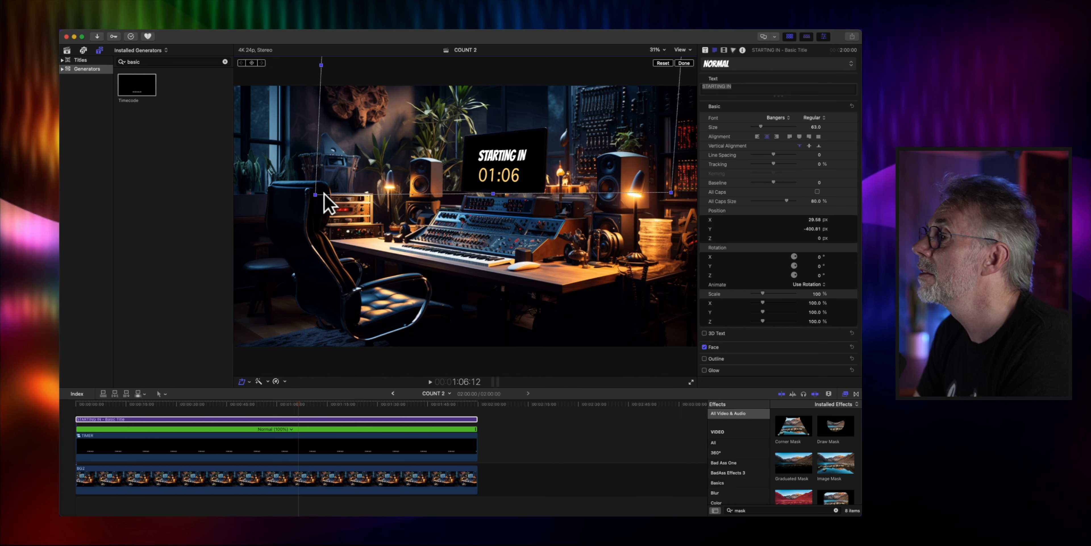
{"action": "left_click_drag", "start_coordinate": [315, 195], "coordinate": [317, 196]}
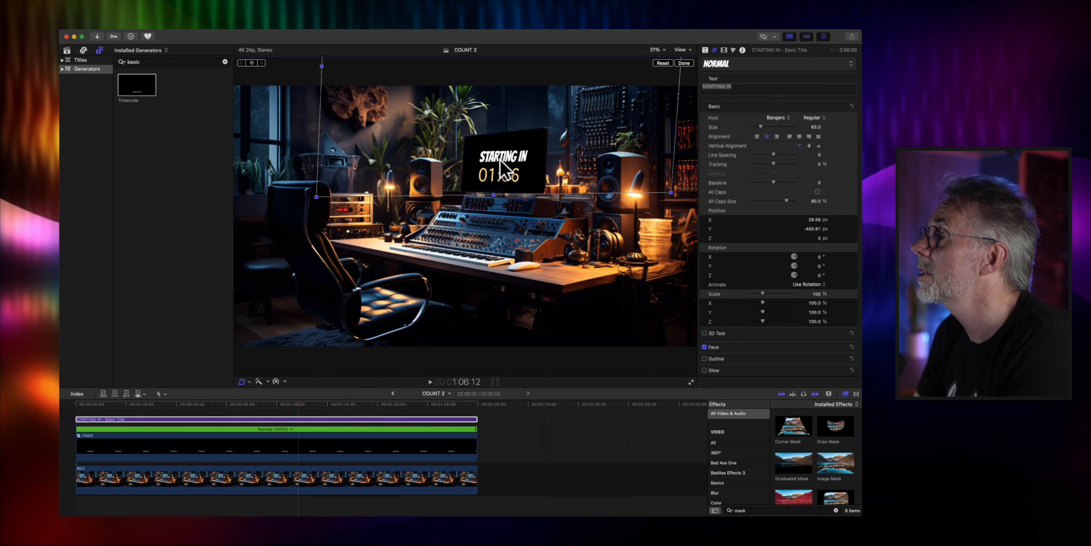
{"action": "left_click_drag", "start_coordinate": [503, 158], "coordinate": [500, 155]}
{"action": "left_click_drag", "start_coordinate": [669, 190], "coordinate": [667, 177]}
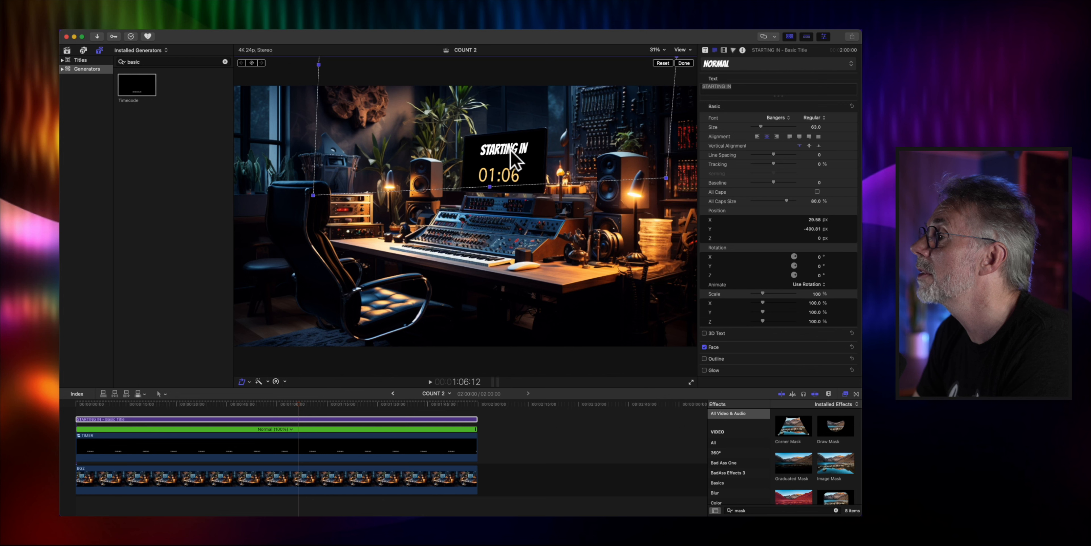
{"action": "left_click_drag", "start_coordinate": [504, 150], "coordinate": [502, 154]}
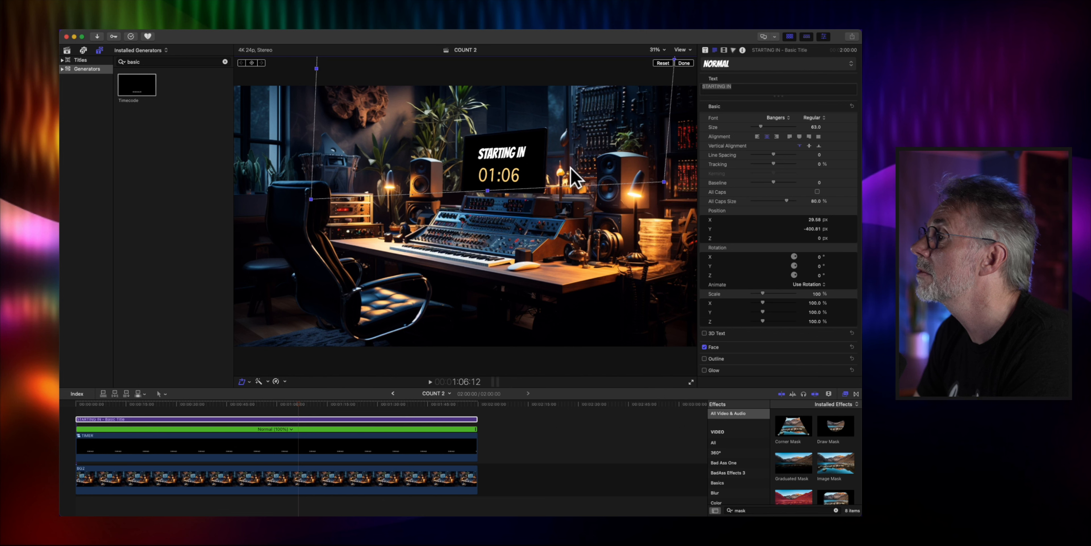
{"action": "left_click", "coordinate": [663, 182]}
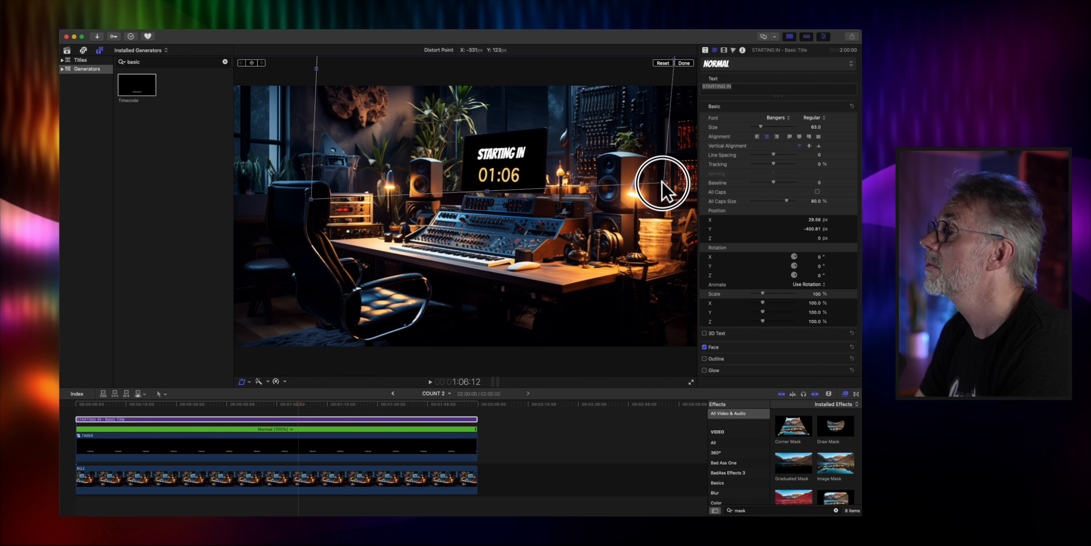
{"action": "mouse_move", "coordinate": [229, 405]}
{"action": "left_mouse_down"}
{"action": "mouse_move", "coordinate": [165, 403]}
{"action": "mouse_move", "coordinate": [223, 403]}
{"action": "left_mouse_up"}
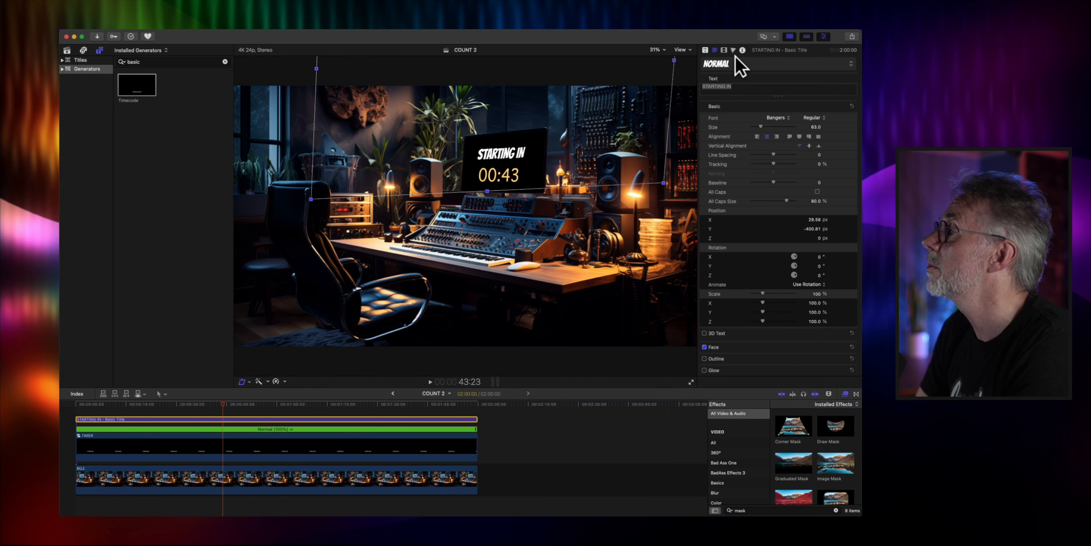
{"action": "left_click", "coordinate": [386, 450]}
{"action": "left_click", "coordinate": [683, 63]}
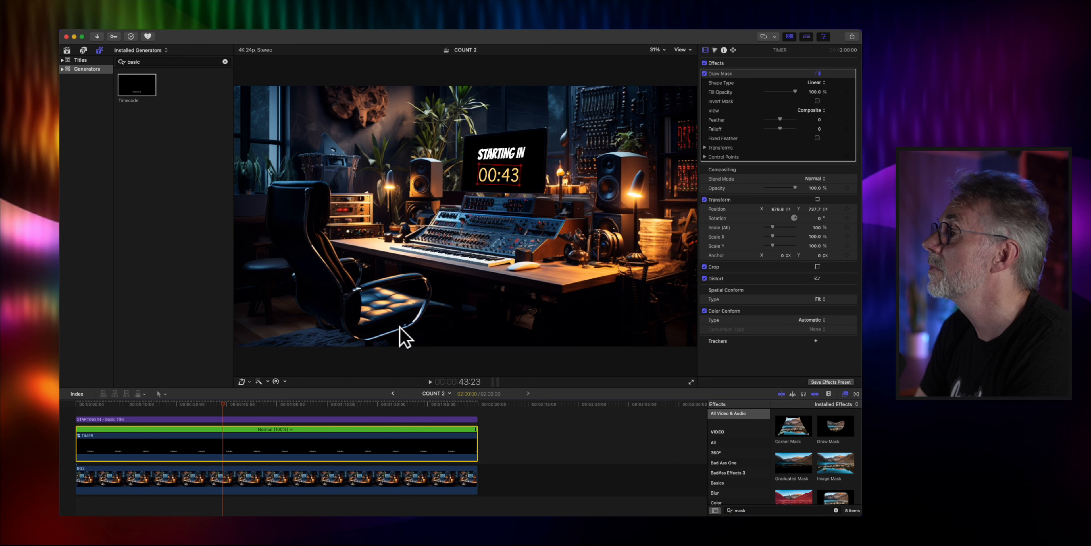
{"action": "left_click", "coordinate": [514, 453]}
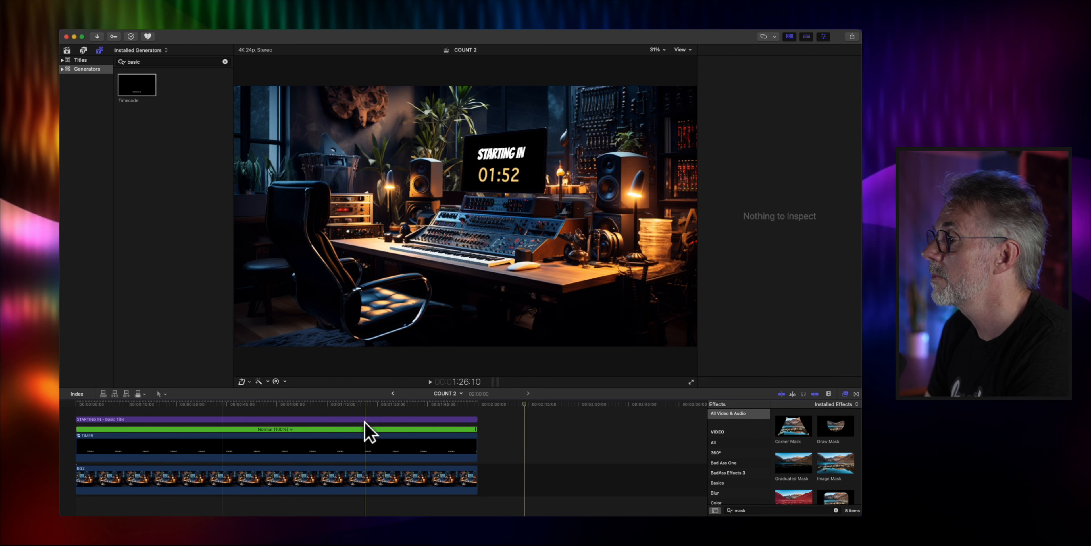
Combine the STARTING IN title, the TIMER clip and the background into a compound clip named TIMER ALL
{"action": "left_click", "coordinate": [239, 404]}
{"action": "left_click_drag", "start_coordinate": [239, 404], "coordinate": [78, 405]}
{"action": "key", "text": "super+4"}
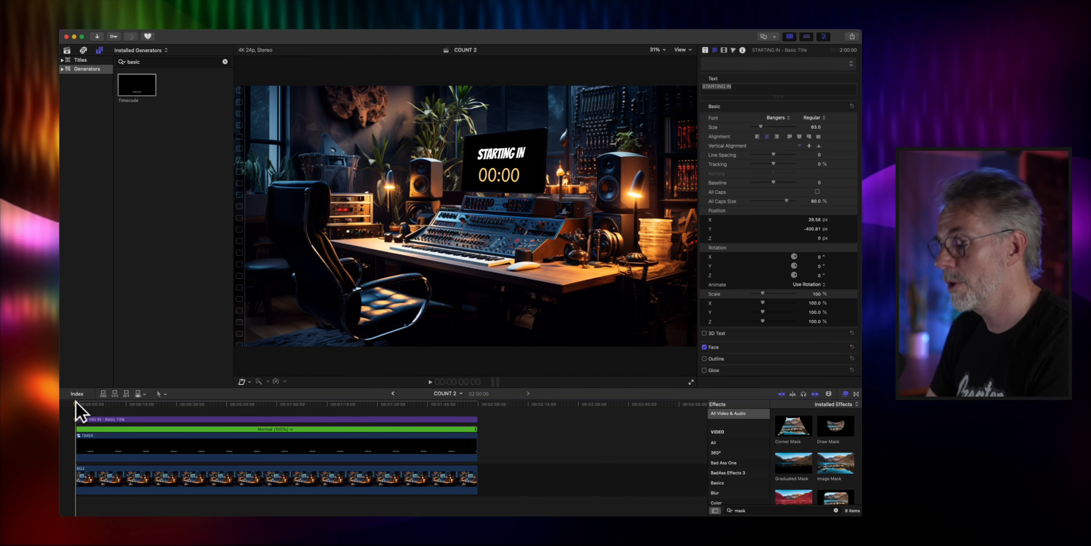
{"action": "key", "text": "super+a"}
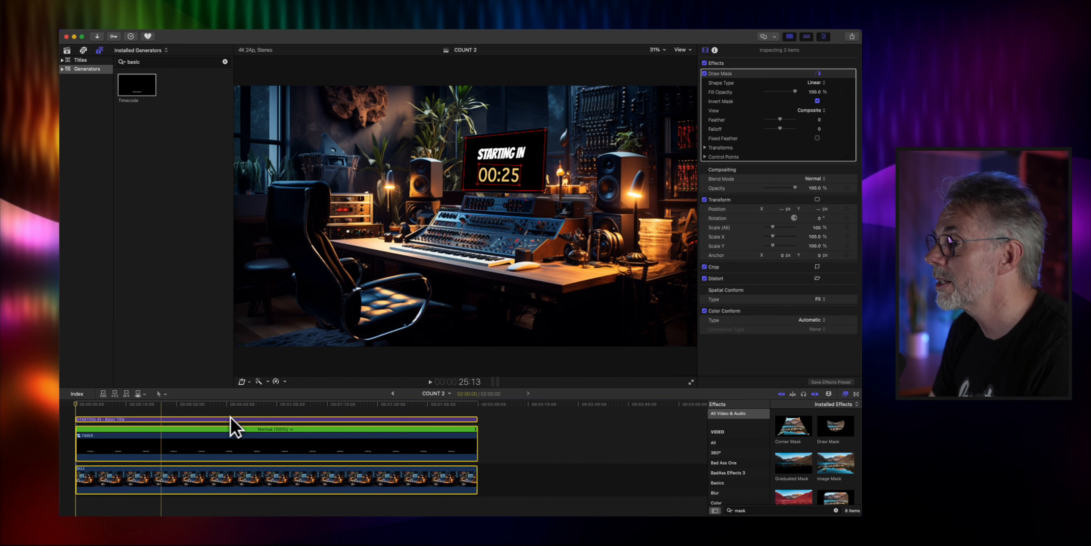
{"action": "right_click", "coordinate": [451, 434]}
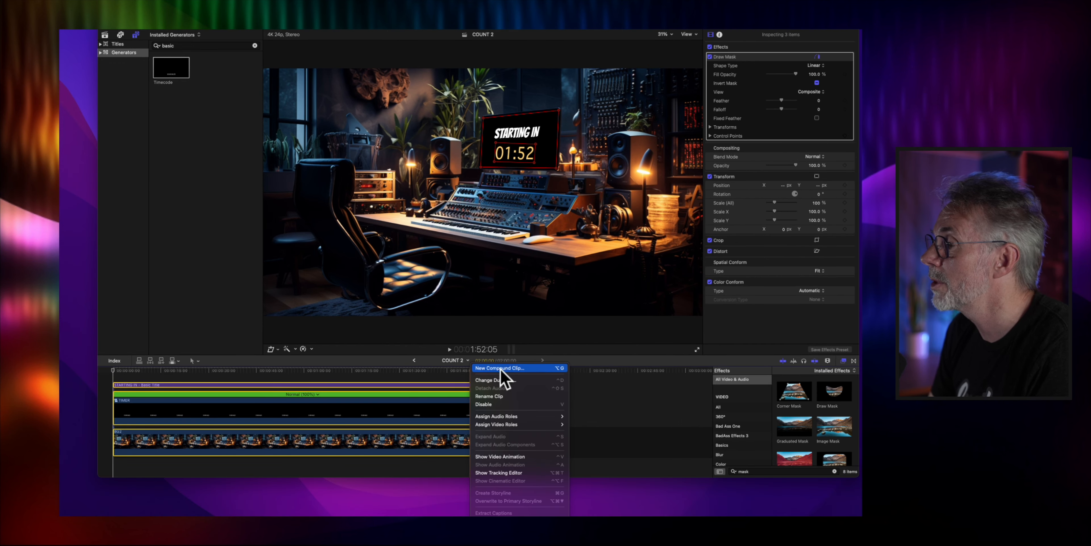
{"action": "left_click", "coordinate": [482, 399]}
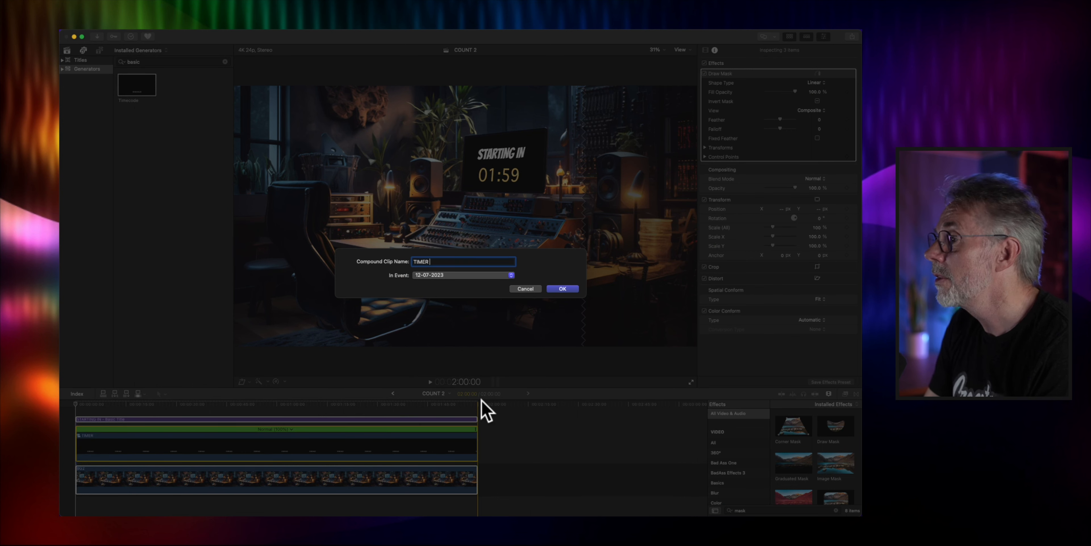
{"action": "type", "text": "TIMER ALL"}
{"action": "key", "text": "Return"}
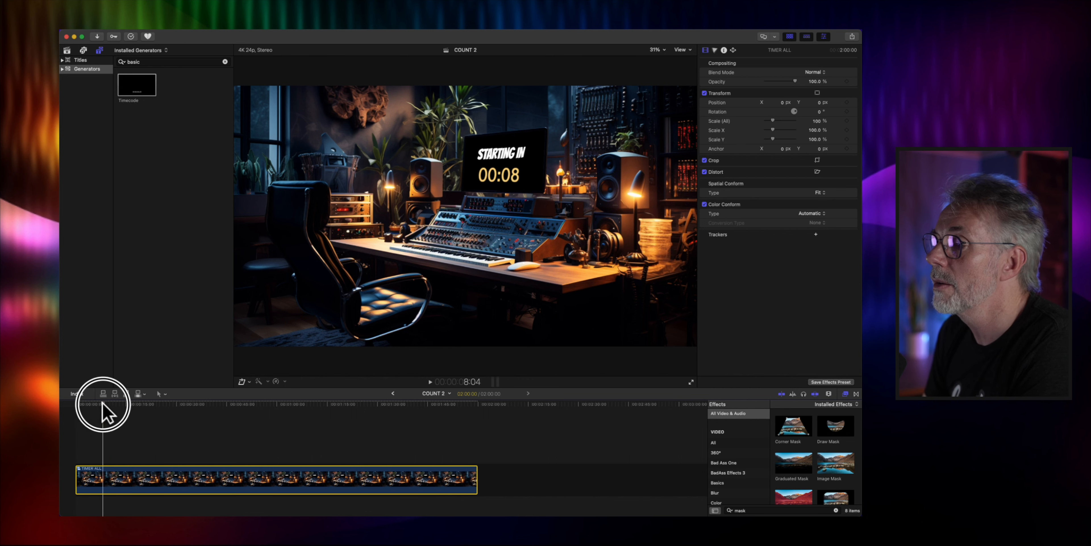
Keyframe the scale of TIMER ALL from 100% at the first frame to 180% at 2:00:00
{"action": "left_click_drag", "start_coordinate": [102, 402], "coordinate": [73, 401]}
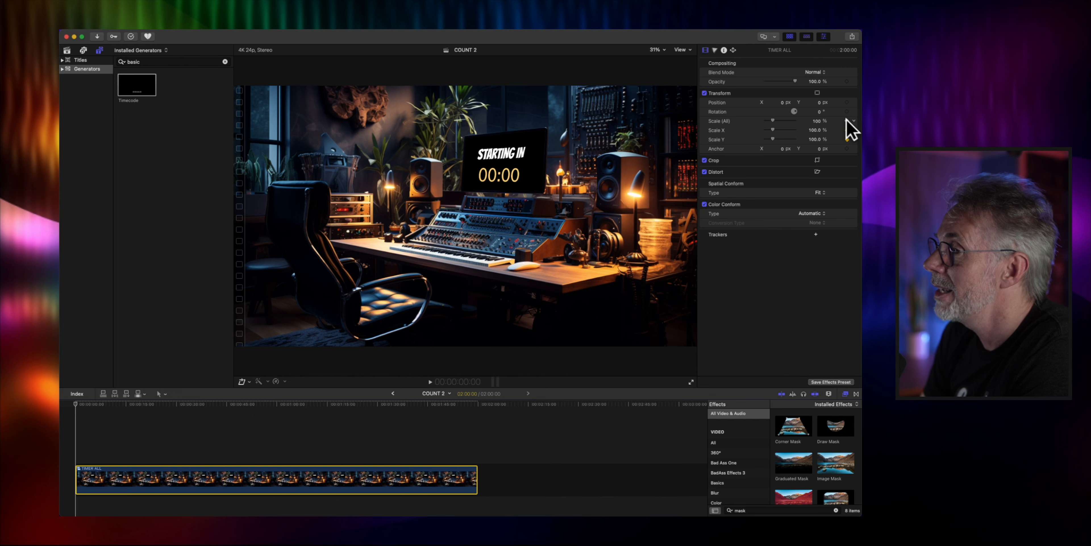
{"action": "left_click", "coordinate": [473, 420]}
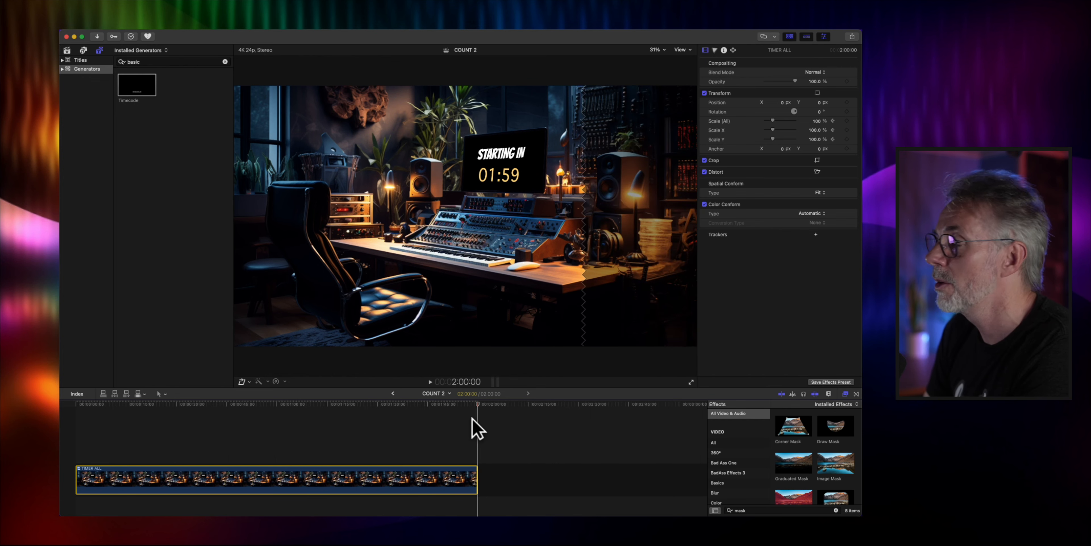
{"action": "left_click", "coordinate": [846, 120]}
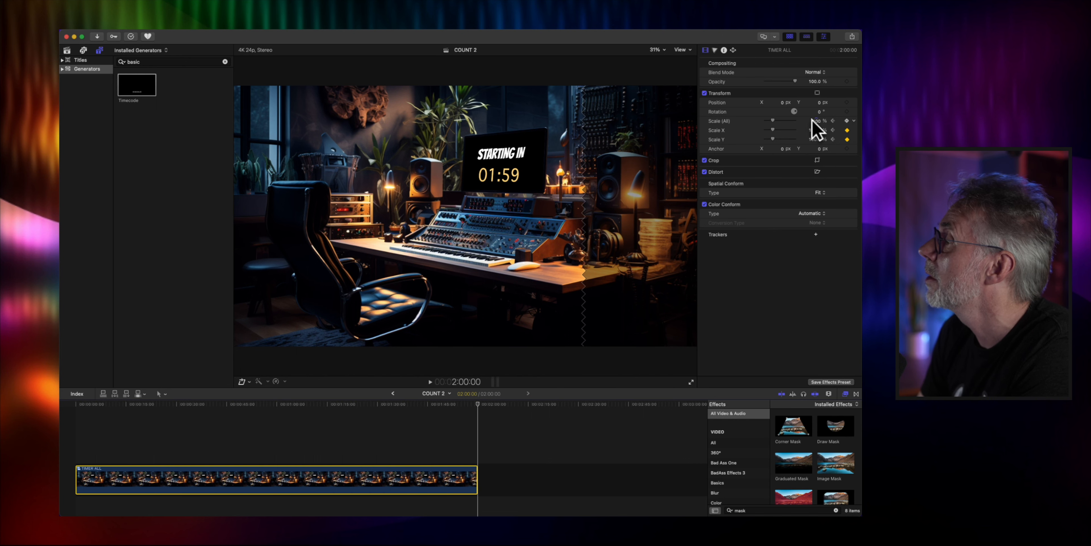
{"action": "left_click_drag", "start_coordinate": [773, 120], "coordinate": [779, 120]}
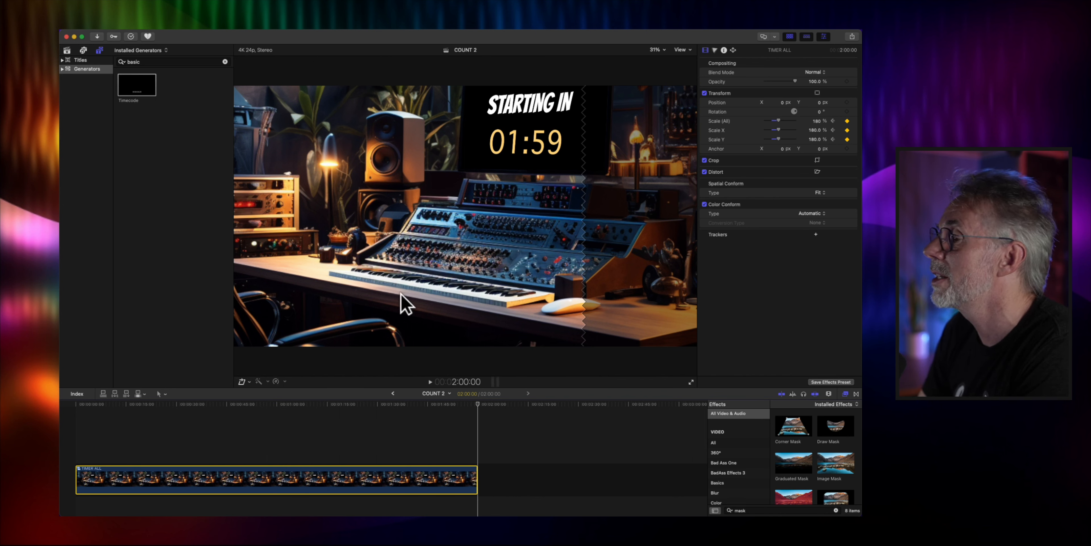
Activate Transform for TIMER ALL and shift the image down and to the left at 1:21:03 to center the monitor better
{"action": "left_click", "coordinate": [249, 381]}
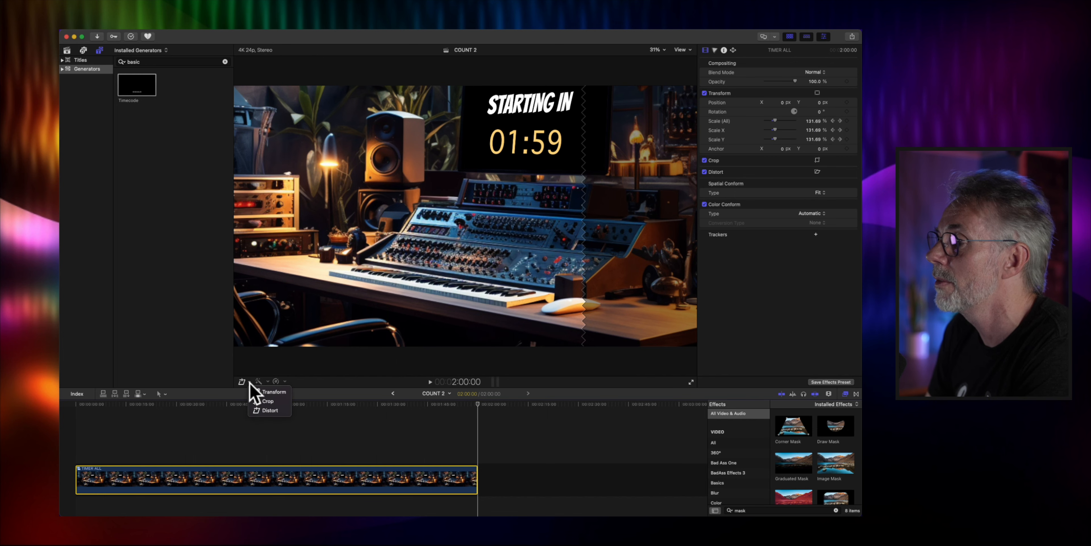
{"action": "left_click", "coordinate": [258, 391]}
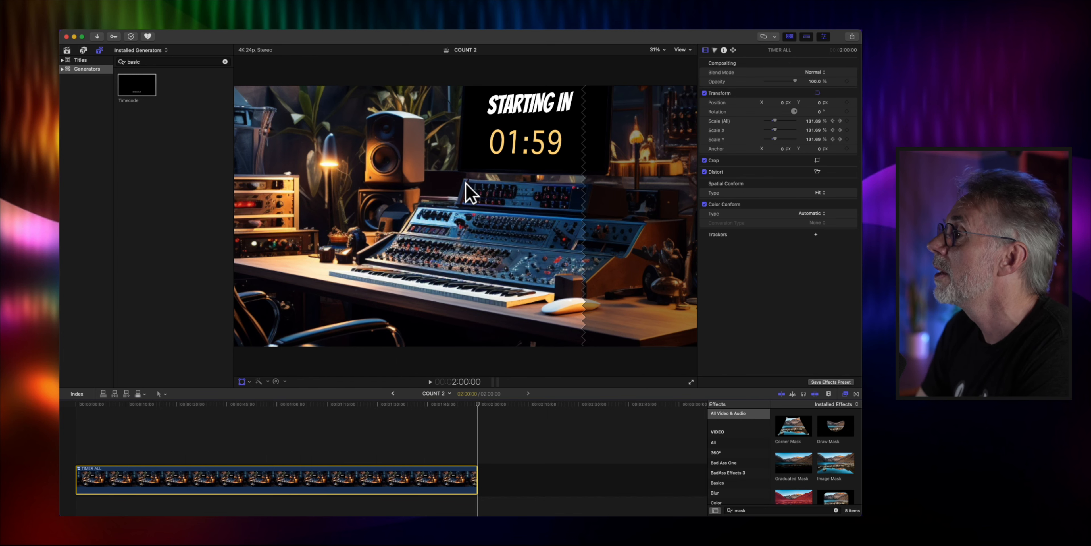
{"action": "left_click", "coordinate": [363, 475]}
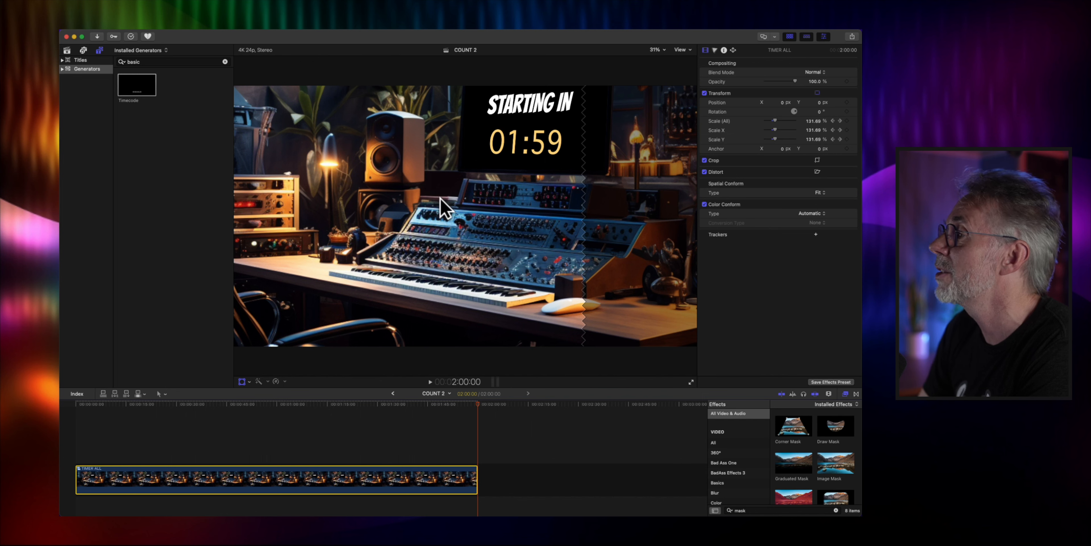
{"action": "left_click_drag", "start_coordinate": [437, 198], "coordinate": [419, 219]}
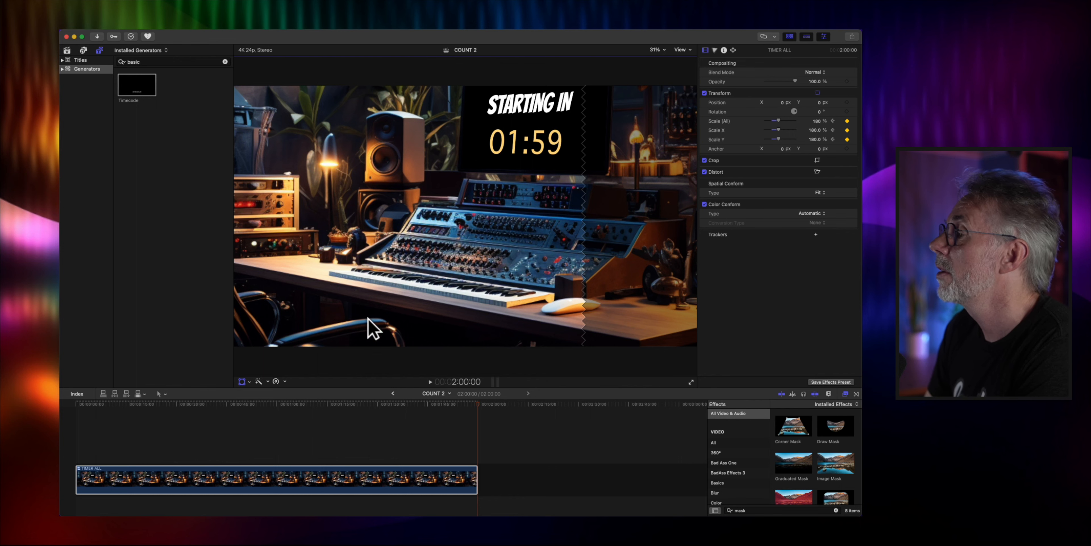
{"action": "left_click", "coordinate": [347, 404]}
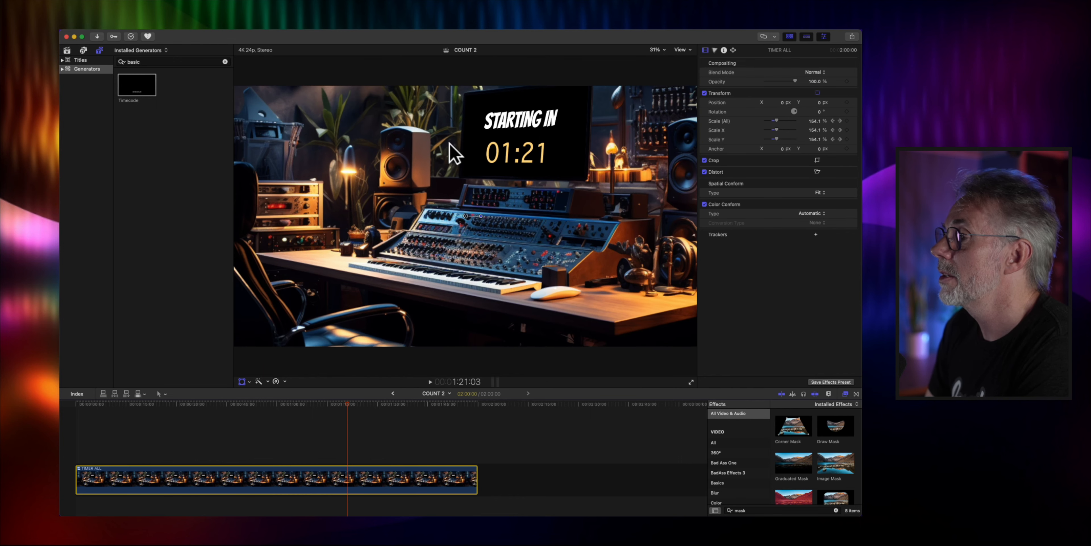
{"action": "left_click_drag", "start_coordinate": [482, 156], "coordinate": [459, 190]}
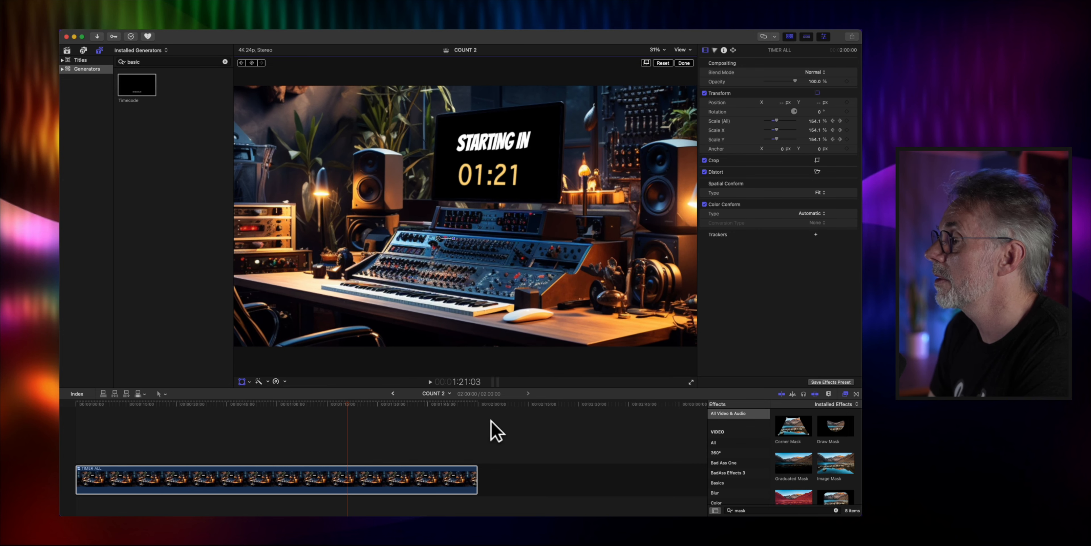
Enlarge TIMER ALL at the first frame to fill the empty edges, and nudge its position at 29:05
{"action": "left_click_drag", "start_coordinate": [475, 405], "coordinate": [74, 408]}
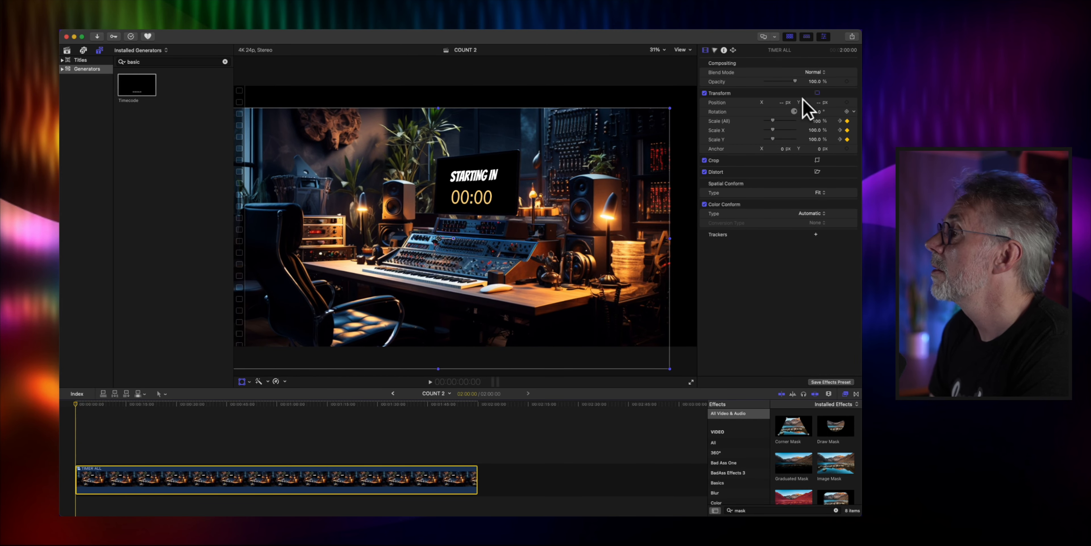
{"action": "left_click_drag", "start_coordinate": [672, 110], "coordinate": [706, 83]}
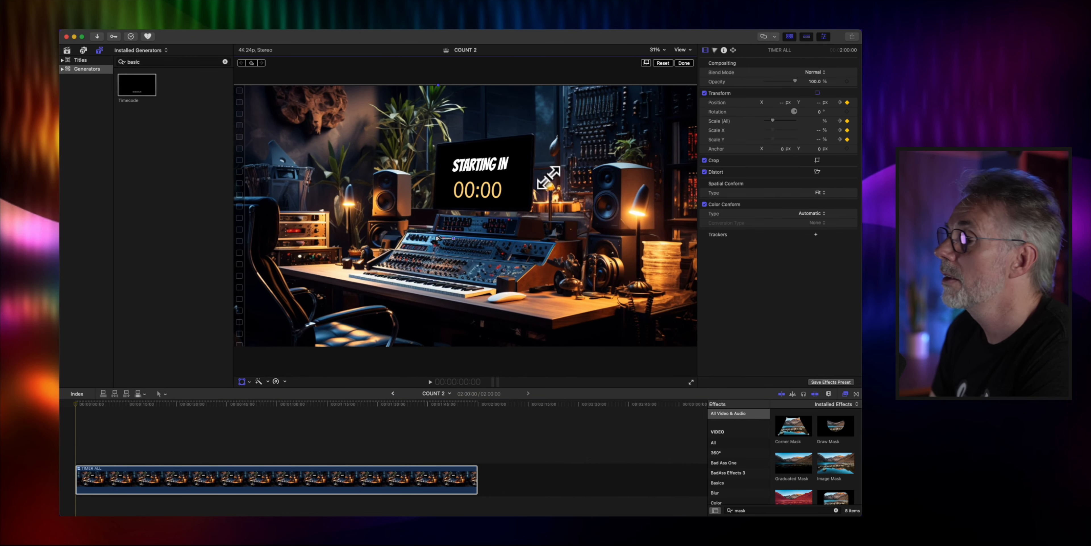
{"action": "left_click_drag", "start_coordinate": [80, 408], "coordinate": [174, 421]}
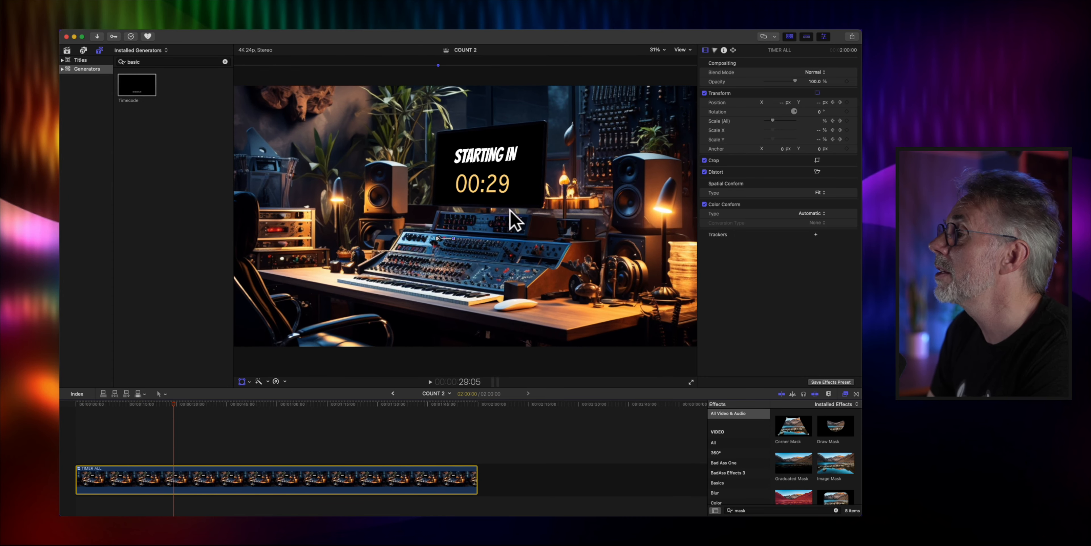
{"action": "left_click_drag", "start_coordinate": [498, 206], "coordinate": [500, 204]}
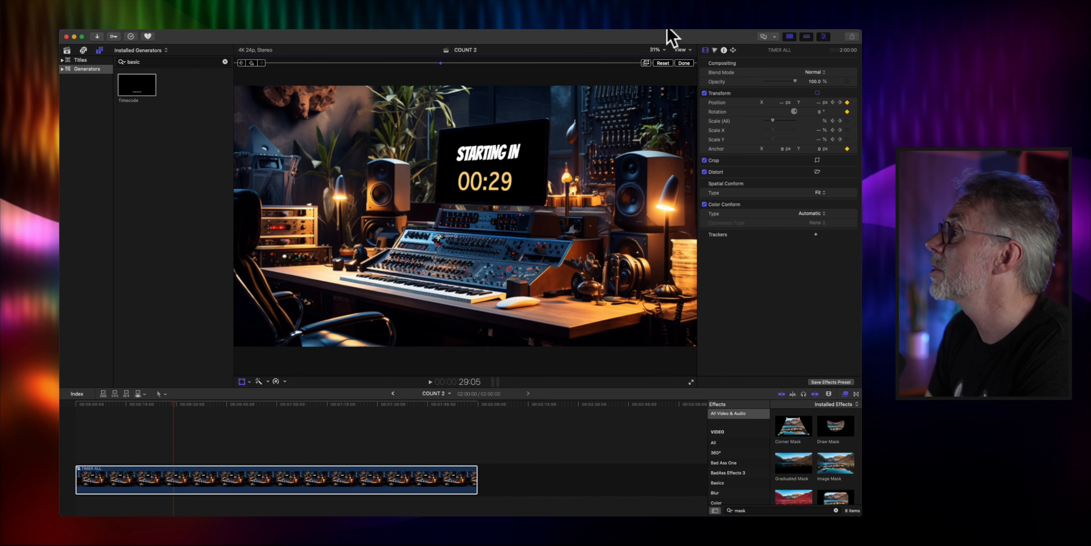
{"action": "left_click_drag", "start_coordinate": [659, 49], "coordinate": [666, 80]}
{"action": "left_click_drag", "start_coordinate": [454, 204], "coordinate": [456, 209]}
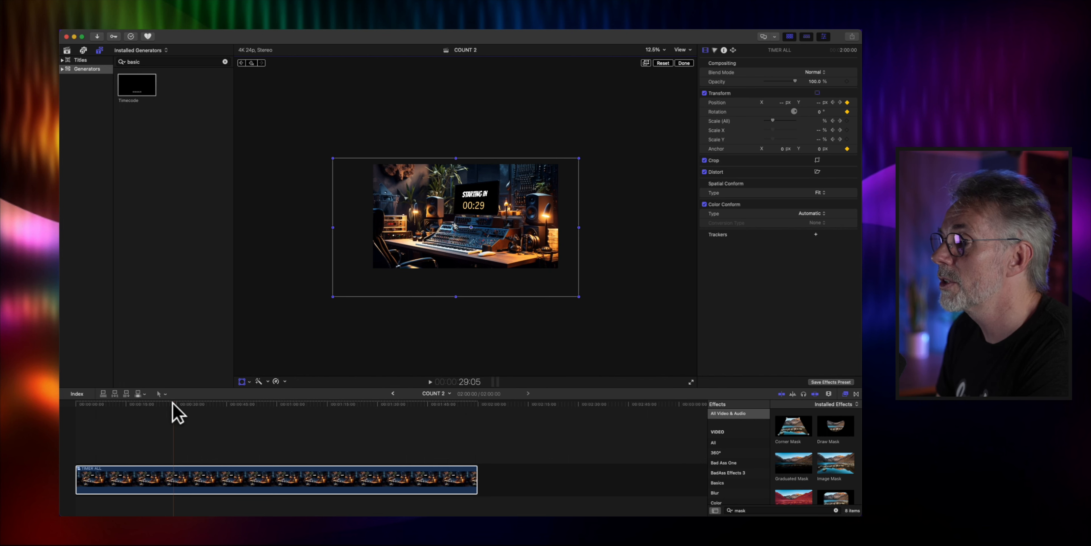
Enlarge TIMER ALL further and shift it right at the first frame, and lower it at 1:59:23 to bring the whole monitor into frame
{"action": "left_click", "coordinate": [68, 406]}
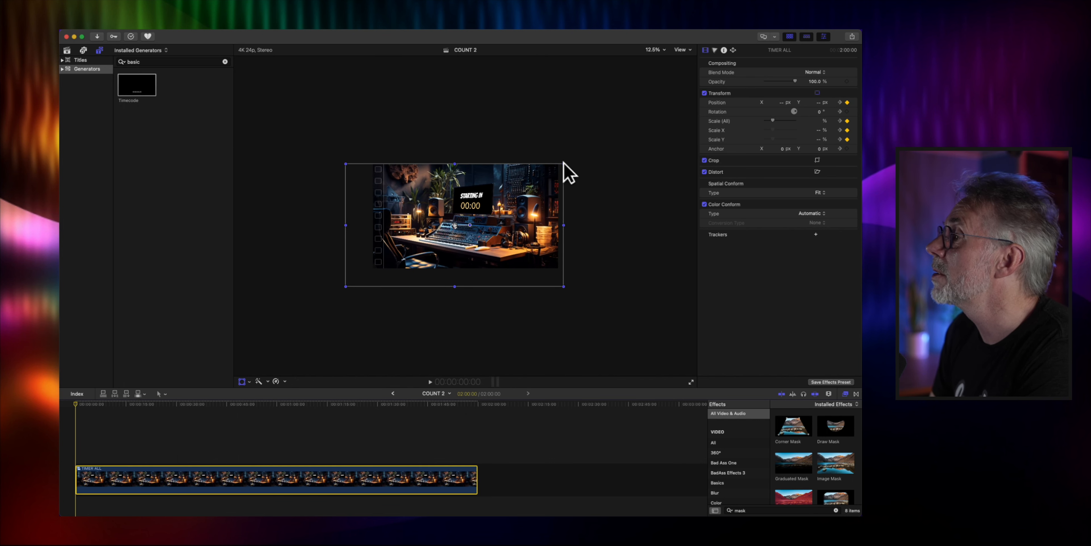
{"action": "left_click_drag", "start_coordinate": [564, 163], "coordinate": [574, 158]}
{"action": "mouse_move", "coordinate": [483, 199]}
{"action": "left_mouse_down"}
{"action": "mouse_move", "coordinate": [500, 205]}
{"action": "mouse_move", "coordinate": [492, 197]}
{"action": "left_mouse_up"}
{"action": "left_click_drag", "start_coordinate": [415, 402], "coordinate": [475, 403]}
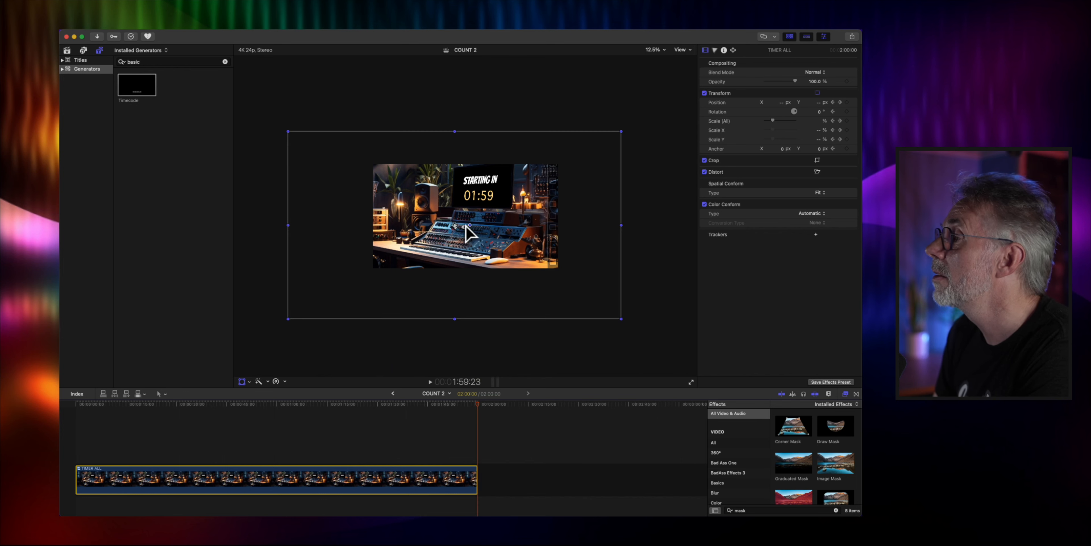
{"action": "left_click_drag", "start_coordinate": [470, 233], "coordinate": [471, 242]}
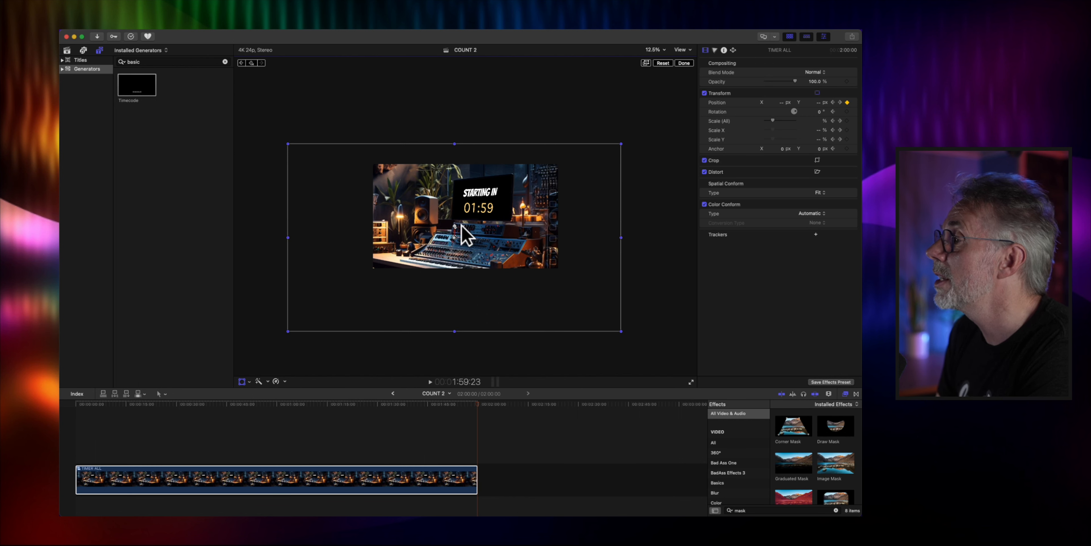
Fit the whole frame in the viewer and play TIMER ALL from its start to check the zoom
{"action": "left_click_drag", "start_coordinate": [197, 404], "coordinate": [73, 426]}
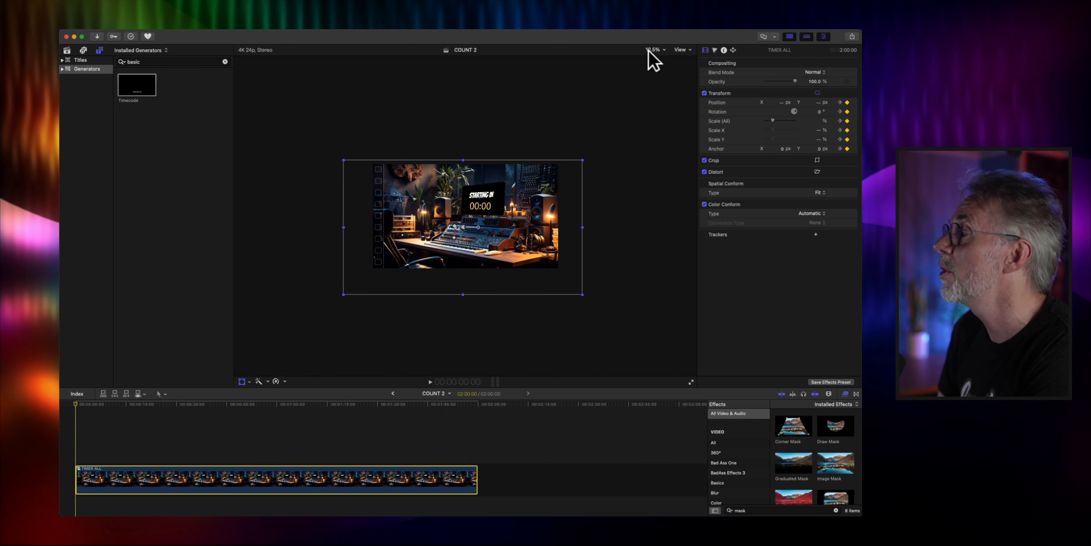
{"action": "left_click", "coordinate": [661, 51]}
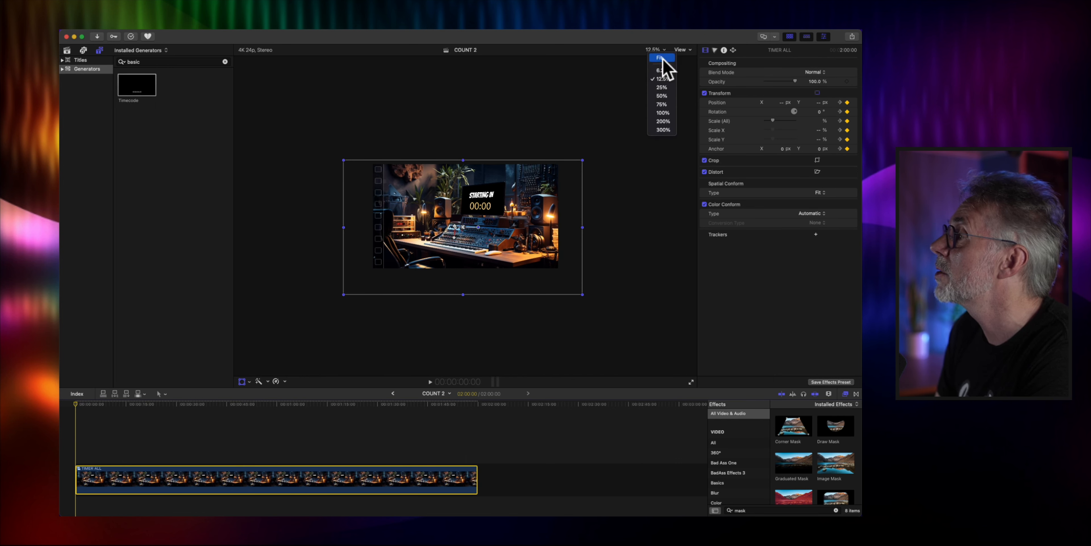
{"action": "left_click", "coordinate": [662, 57]}
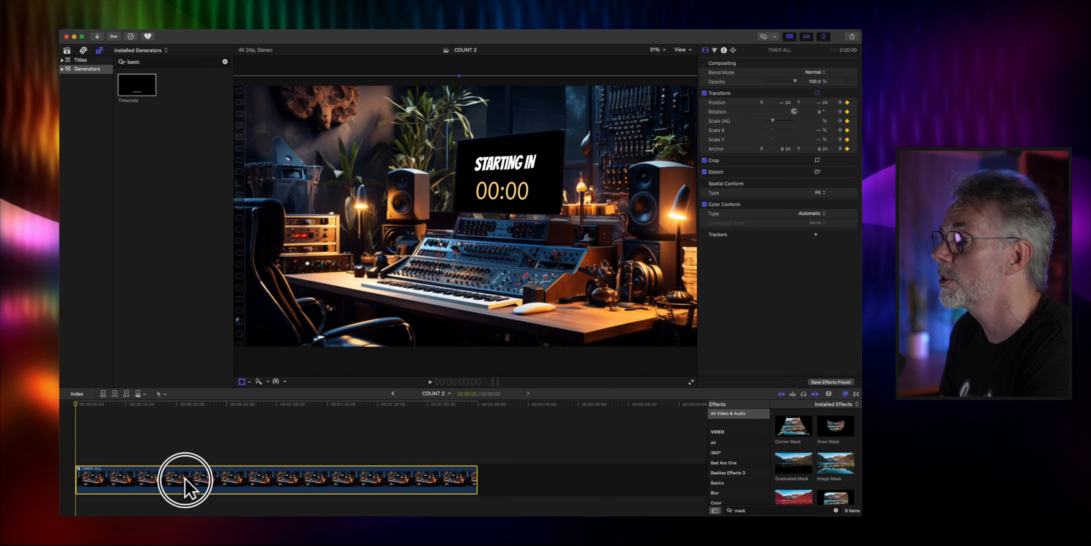
{"action": "key", "text": "space"}
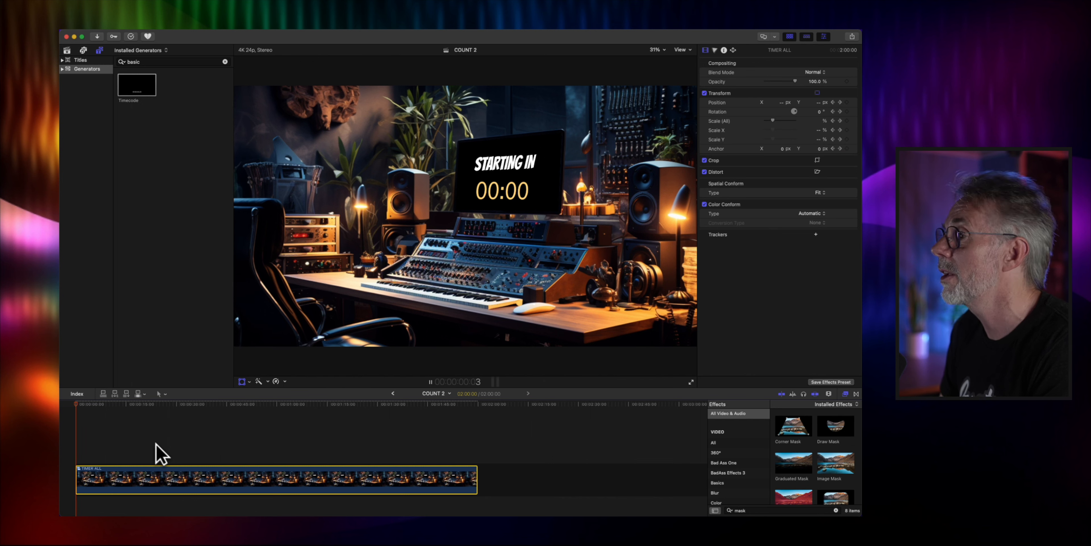